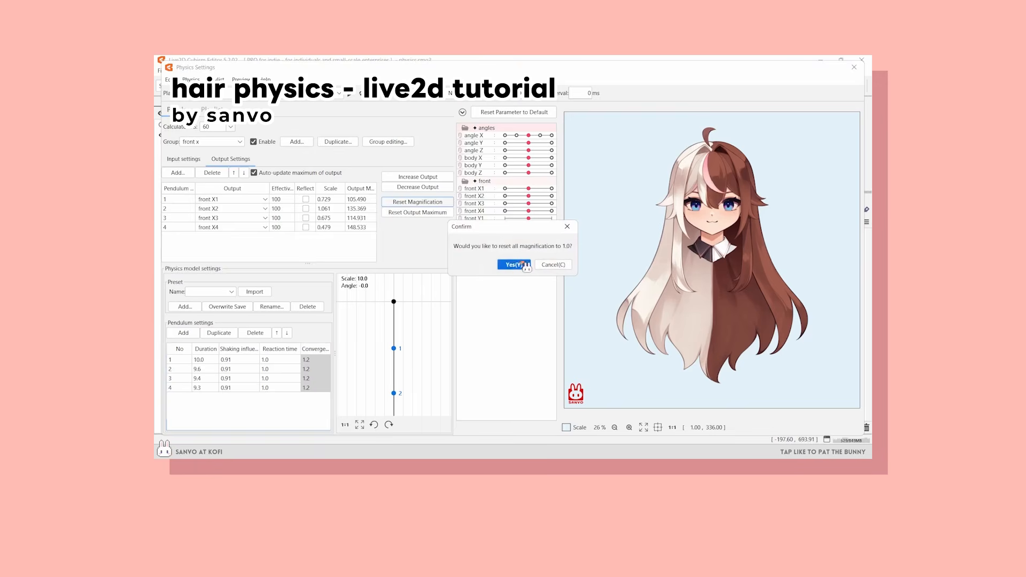
Reset the front x outputs' magnification to 1.0 and rescale the outputs with Increase Output and Decrease Output.
{"action": "left_click", "coordinate": [514, 265]}
{"action": "left_click", "coordinate": [418, 212]}
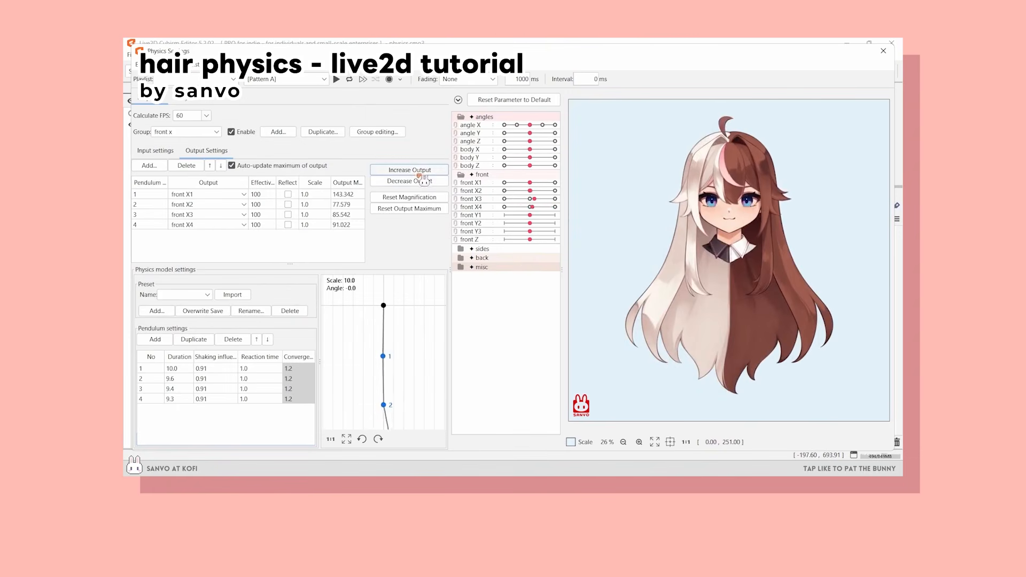
{"action": "left_click", "coordinate": [410, 169]}
{"action": "left_click", "coordinate": [550, 327]}
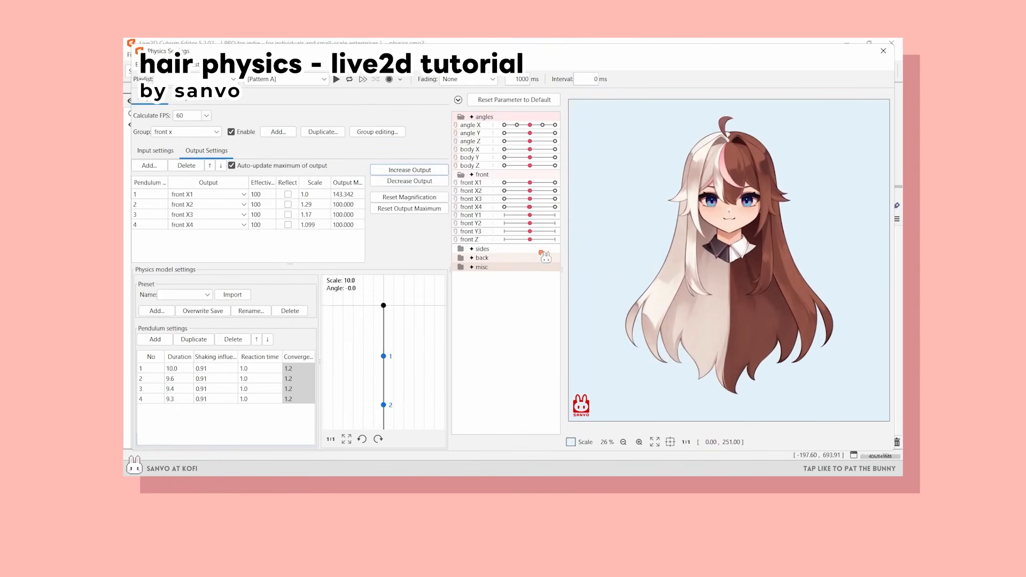
{"action": "left_click", "coordinate": [420, 181]}
{"action": "left_click", "coordinate": [550, 266]}
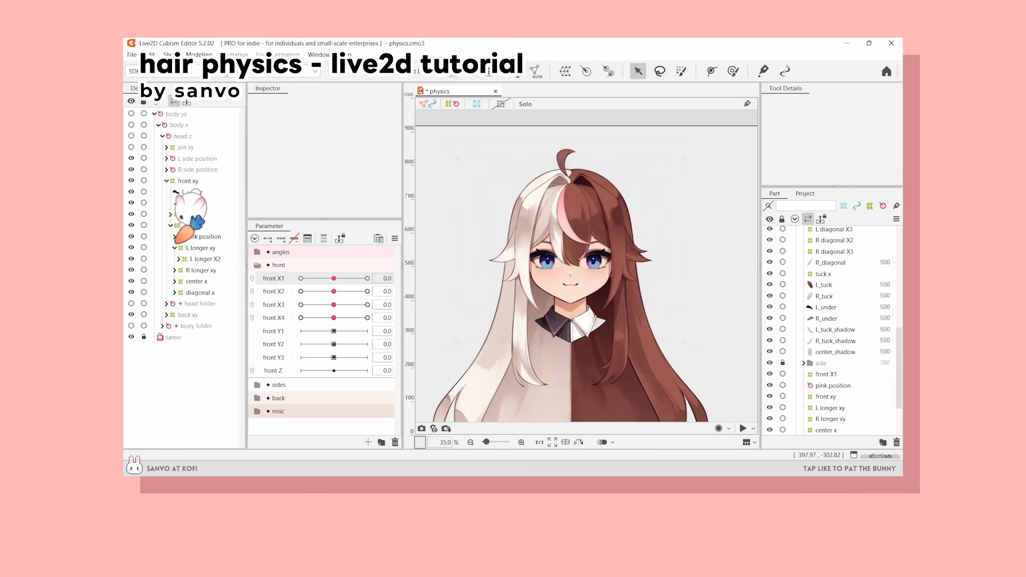
Select the L longer X2 and R longer X2 deformers and link the front X1 and front X2 parameters.
{"action": "left_click", "coordinate": [175, 270]}
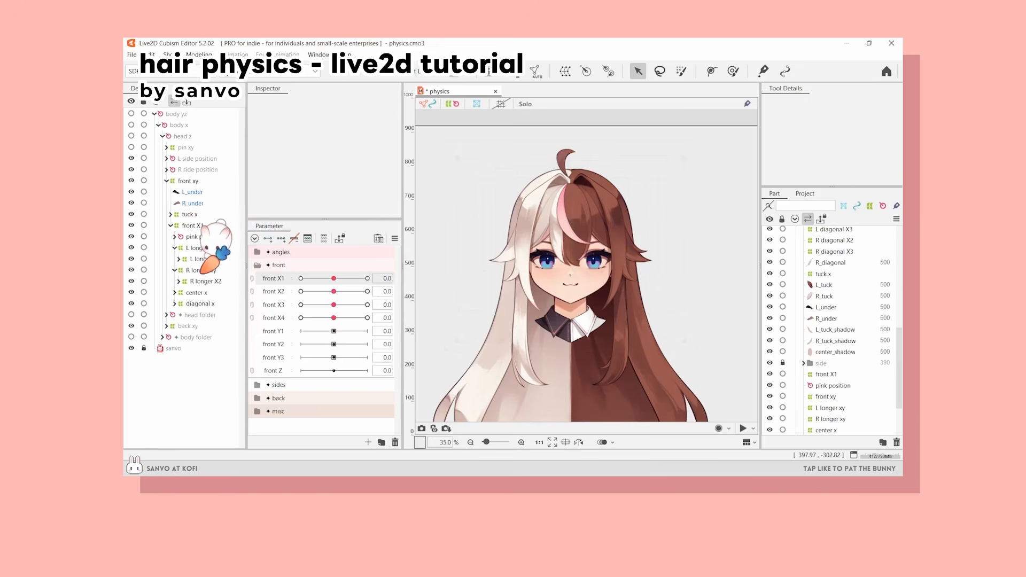
{"action": "left_click", "coordinate": [205, 281]}
{"action": "left_click", "coordinate": [214, 258], "text": "ctrl"}
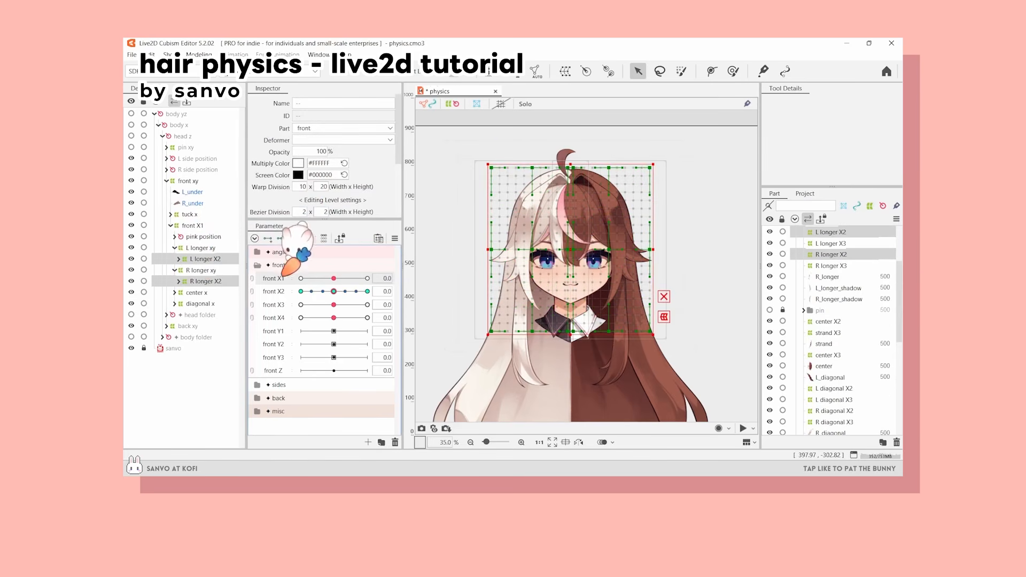
{"action": "mouse_move", "coordinate": [334, 278]}
{"action": "left_mouse_down"}
{"action": "mouse_move", "coordinate": [368, 278]}
{"action": "mouse_move", "coordinate": [304, 278]}
{"action": "mouse_move", "coordinate": [367, 279]}
{"action": "mouse_move", "coordinate": [333, 279]}
{"action": "left_mouse_up"}
{"action": "left_click", "coordinate": [251, 279]}
Synthesize corners for the linked front X1 and front X2 parameters and preview a combined pose.
{"action": "left_click", "coordinate": [395, 238]}
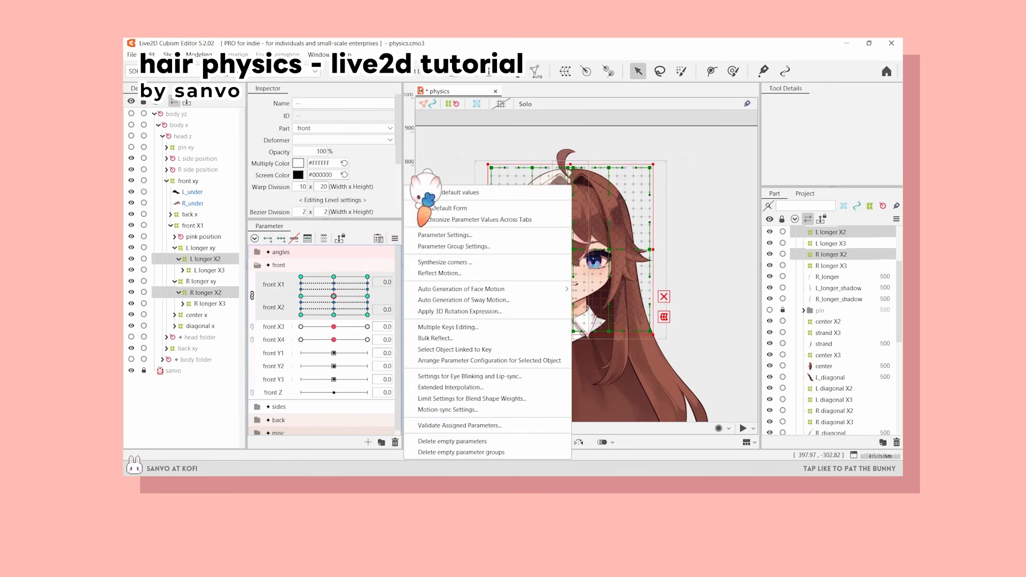
{"action": "left_click", "coordinate": [434, 262]}
{"action": "left_click", "coordinate": [466, 340]}
{"action": "left_click_drag", "start_coordinate": [333, 296], "coordinate": [293, 292]}
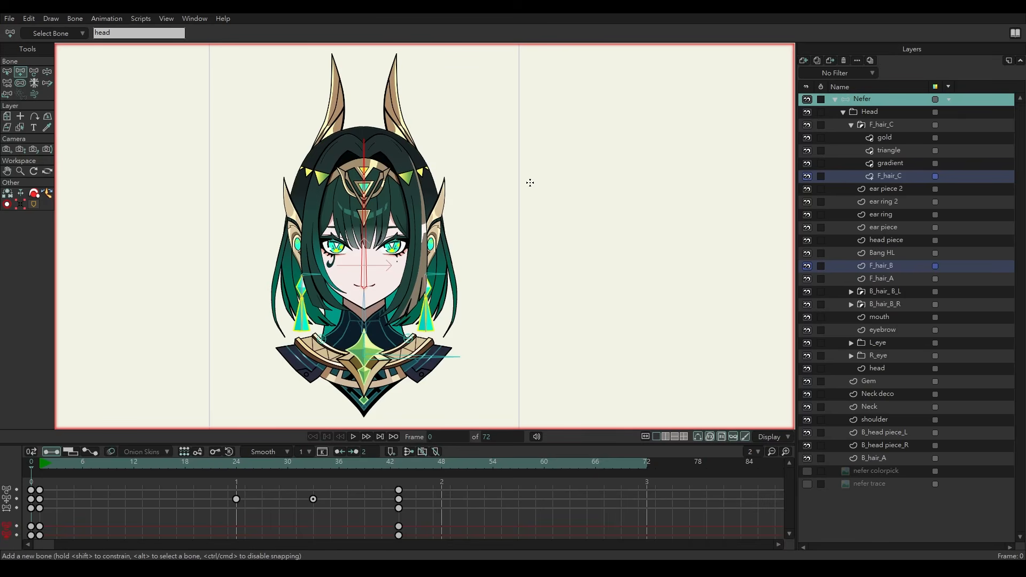
Add a horizontal bone to the right of the head and a chain of three vertical bones hanging from its start.
{"action": "left_click_drag", "start_coordinate": [530, 183], "coordinate": [588, 179]}
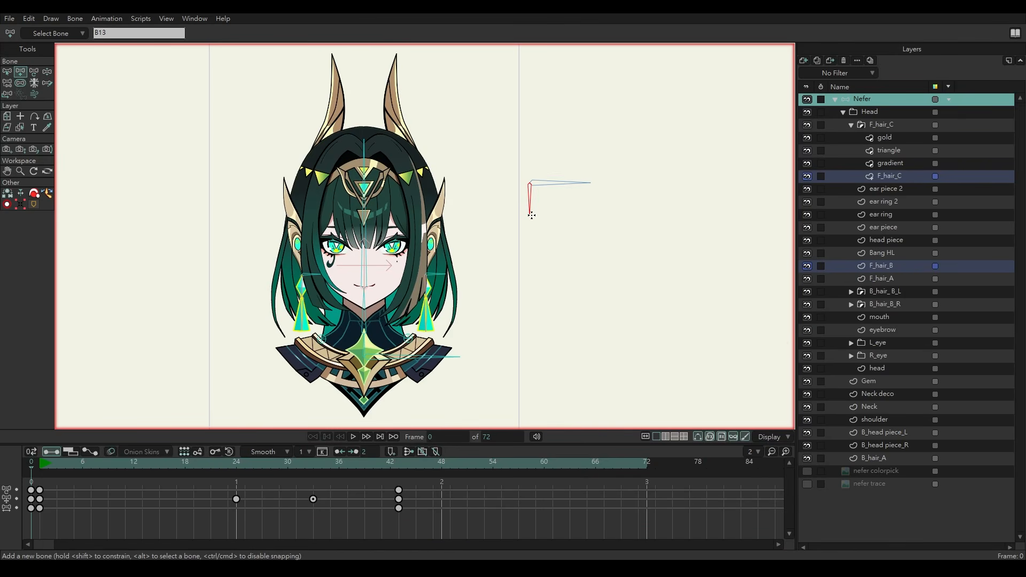
{"action": "left_click_drag", "start_coordinate": [530, 219], "coordinate": [529, 257]}
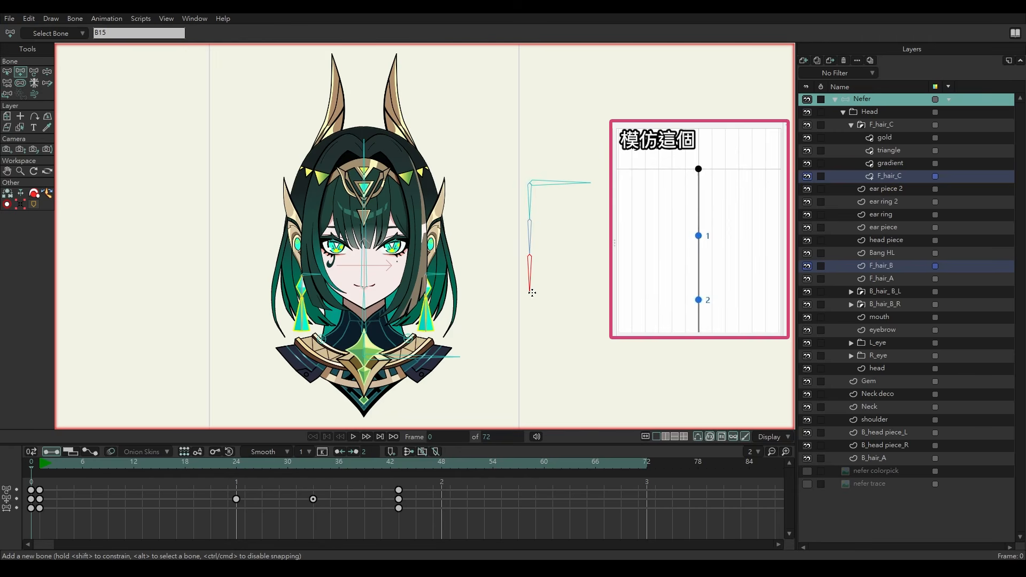
{"action": "key", "text": "b"}
{"action": "left_click", "coordinate": [509, 201]}
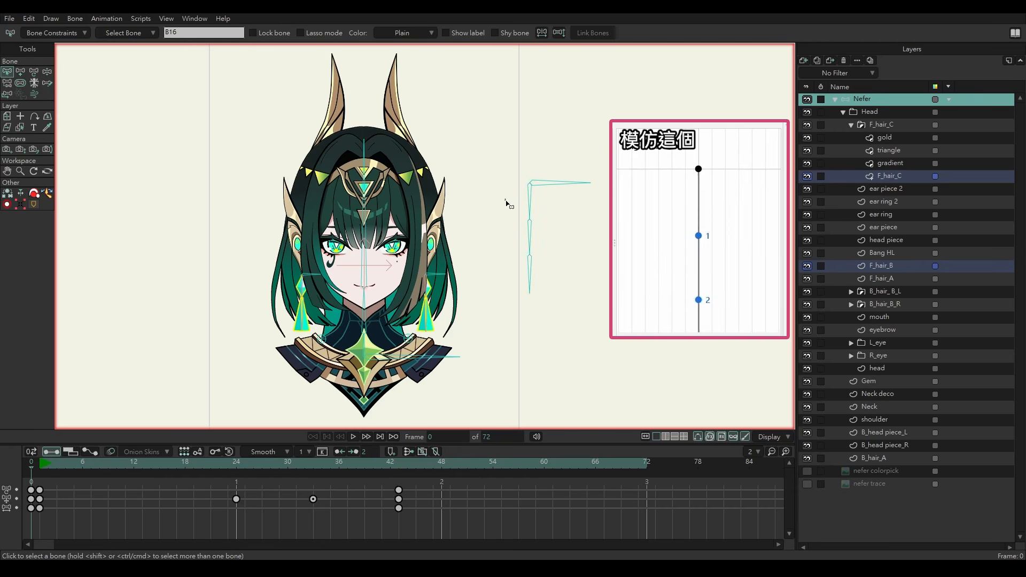
Undo the vertical bones and try to draw them as one chain with the curve-drawing bone tool.
{"action": "key", "text": "ctrl+z"}
{"action": "key", "text": "ctrl+z"}
{"action": "key", "text": "ctrl+z"}
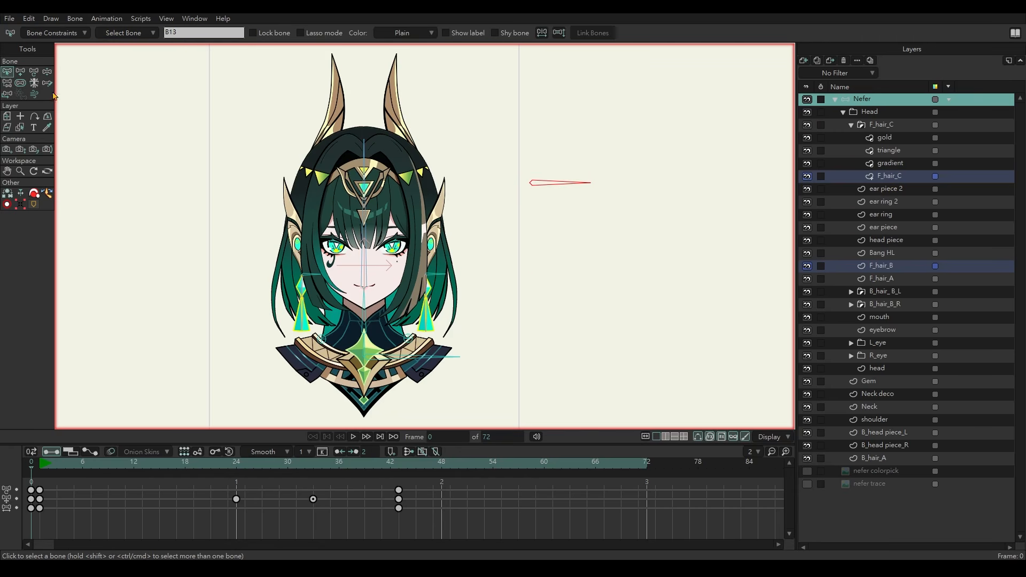
{"action": "left_click", "coordinate": [47, 85]}
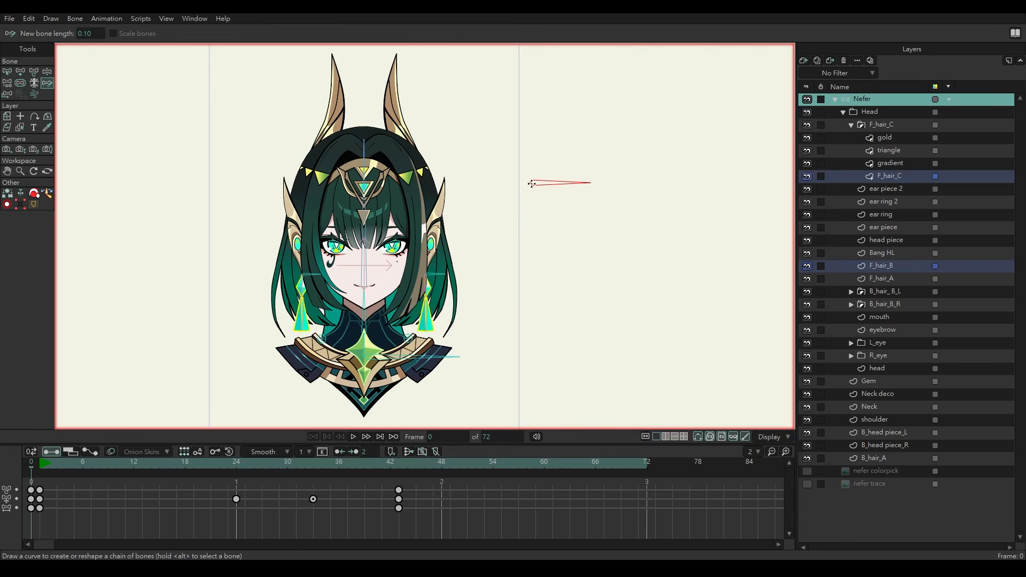
{"action": "left_click_drag", "start_coordinate": [528, 303], "coordinate": [528, 305]}
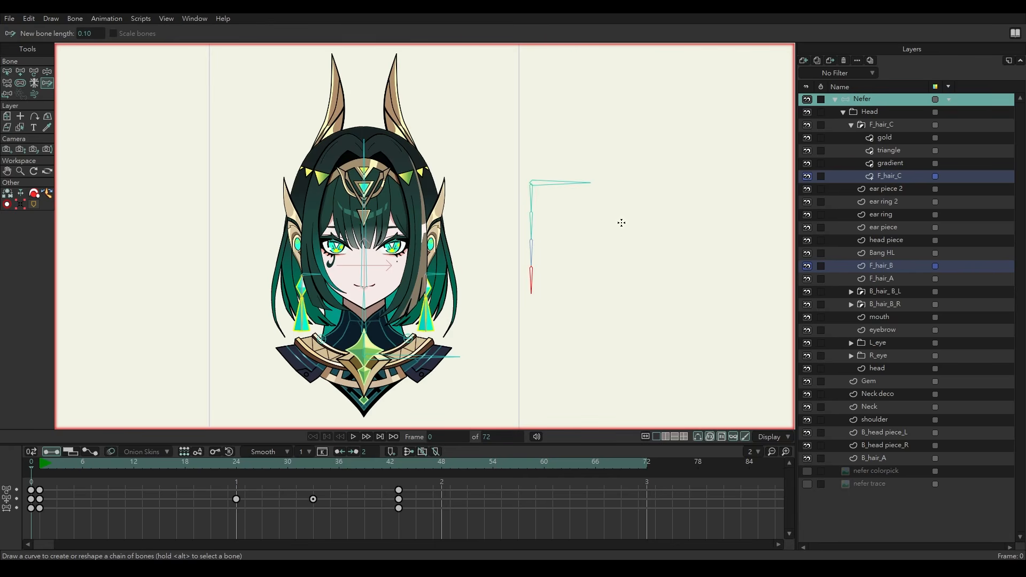
Rename the horizontal bone as base.
{"action": "left_click", "coordinate": [545, 182]}
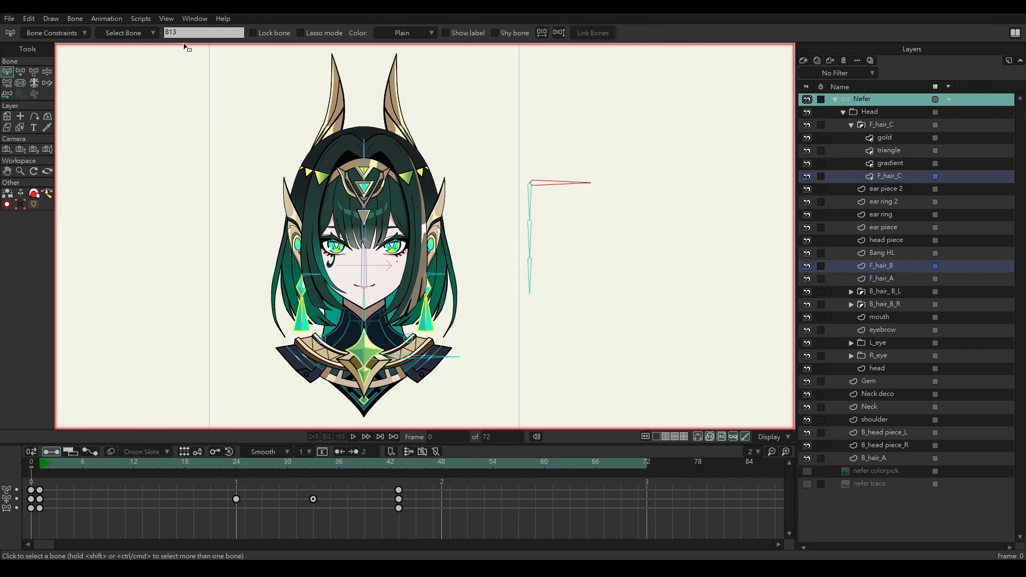
{"action": "double_click", "coordinate": [198, 33]}
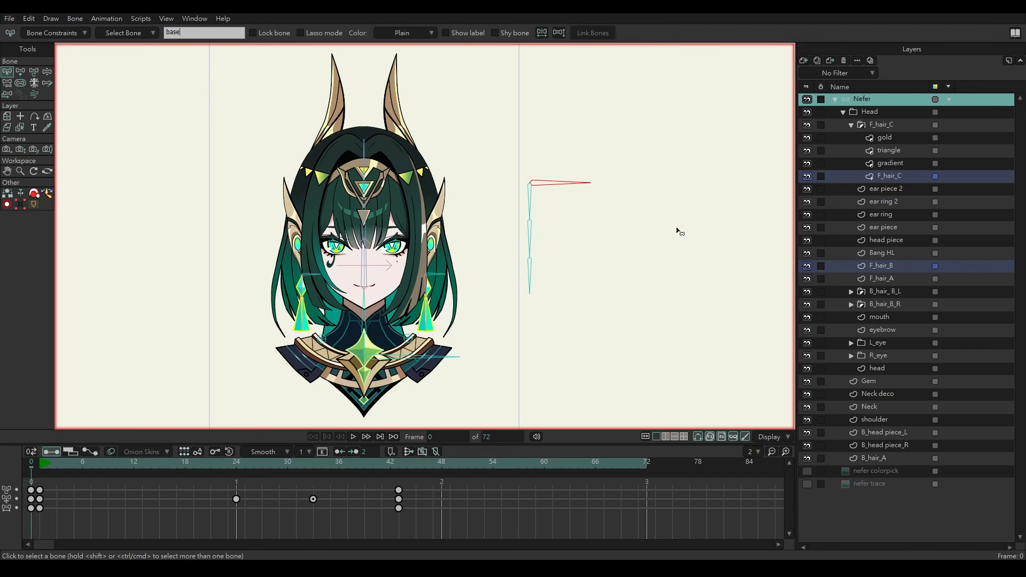
{"action": "left_click", "coordinate": [599, 205]}
Select the three vertical bones under the base bone and rename them as F_hair.
{"action": "left_click_drag", "start_coordinate": [522, 203], "coordinate": [551, 298]}
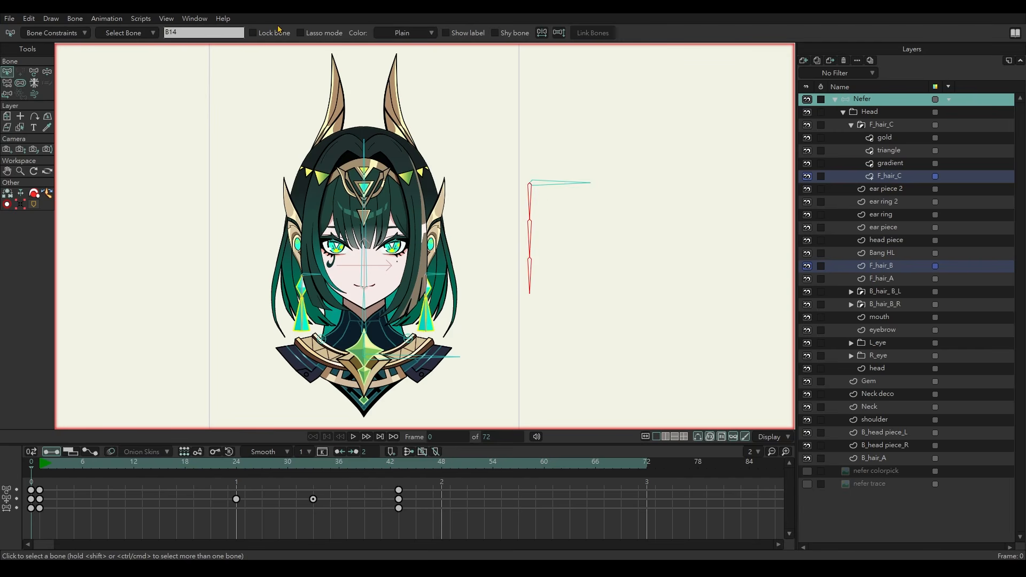
{"action": "double_click", "coordinate": [195, 32]}
{"action": "type", "text": "F_hair"}
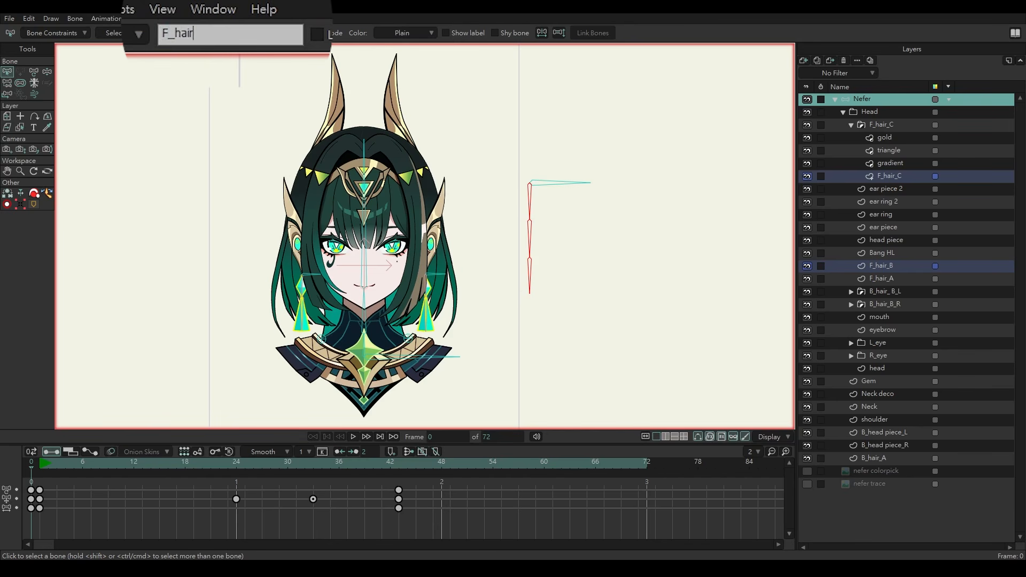
{"action": "key", "text": "Return"}
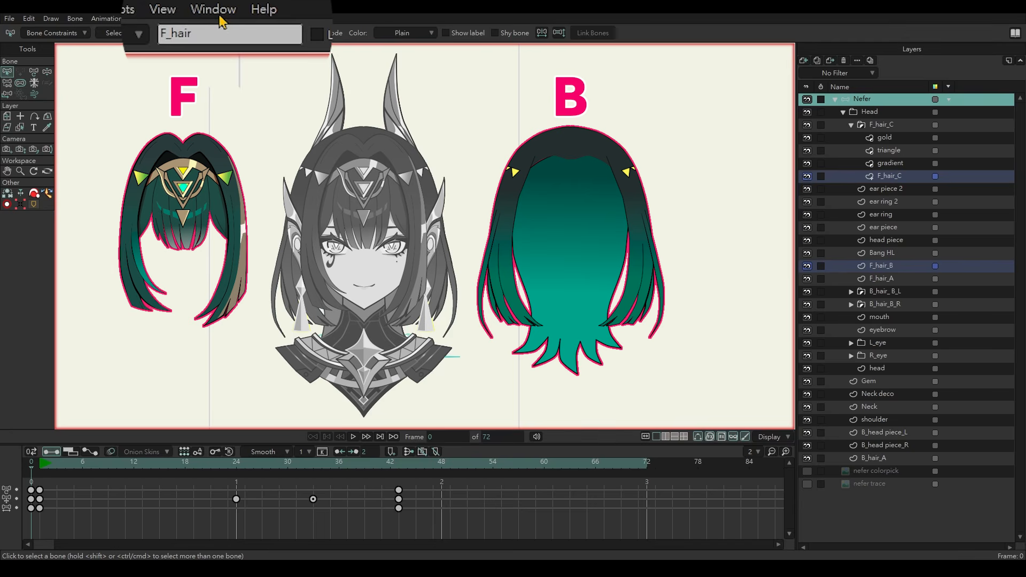
{"action": "left_click", "coordinate": [541, 202]}
{"action": "left_click", "coordinate": [530, 206]}
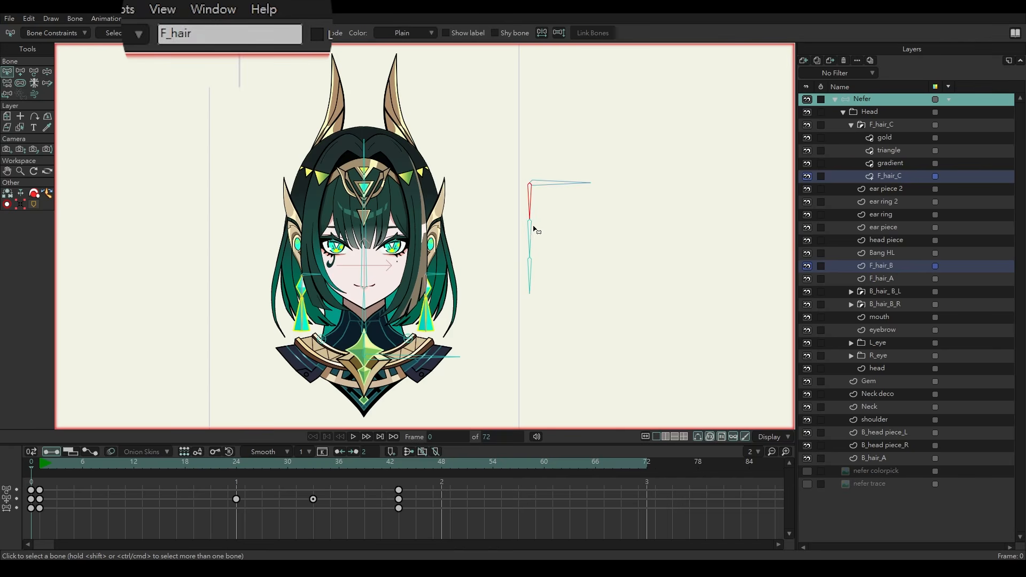
{"action": "left_click", "coordinate": [535, 231]}
{"action": "left_click", "coordinate": [530, 245]}
{"action": "left_click", "coordinate": [531, 252]}
{"action": "left_click", "coordinate": [531, 235]}
Name the three vertical bones F_hair a, F_hair b and F_hair c in order from top to bottom.
{"action": "left_click", "coordinate": [532, 200]}
{"action": "left_click", "coordinate": [220, 33]}
{"action": "left_click", "coordinate": [240, 34]}
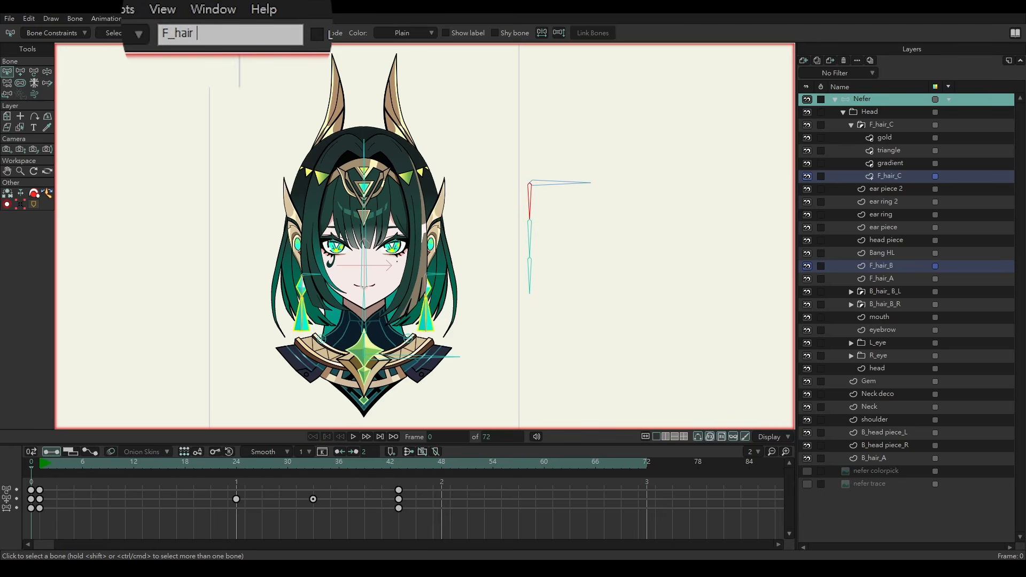
{"action": "left_click", "coordinate": [530, 238]}
{"action": "left_click", "coordinate": [232, 34]}
{"action": "left_click", "coordinate": [232, 34]}
{"action": "type", "text": "F_hair b"}
{"action": "left_click", "coordinate": [530, 276]}
{"action": "left_click", "coordinate": [218, 31]}
{"action": "type", "text": "F_hair c"}
{"action": "left_click", "coordinate": [496, 223]}
Open the Actions window beside the bones and set the bone strength of the F_hair and base bones to 0.
{"action": "key", "text": "ctrl+shift+a"}
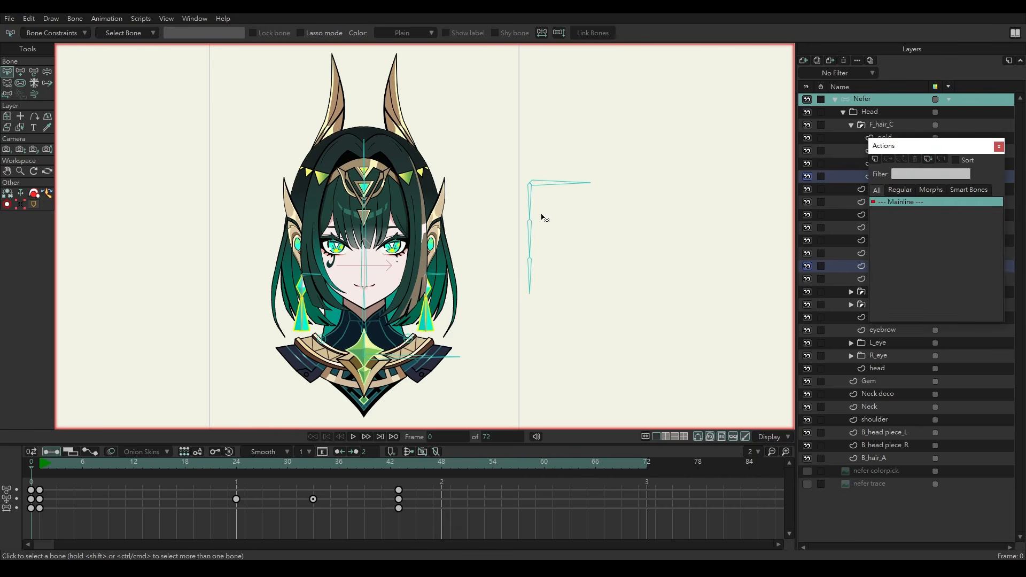
{"action": "left_click_drag", "start_coordinate": [915, 148], "coordinate": [661, 148]}
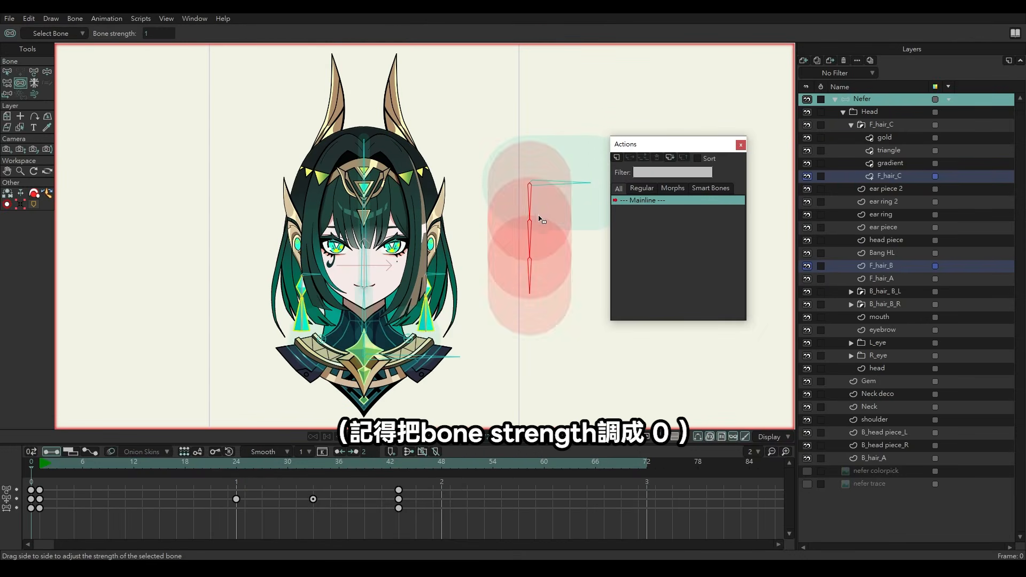
{"action": "mouse_move", "coordinate": [471, 219]}
{"action": "left_mouse_down"}
{"action": "mouse_move", "coordinate": [593, 187]}
{"action": "mouse_move", "coordinate": [366, 194]}
{"action": "left_mouse_up"}
{"action": "left_click", "coordinate": [564, 181], "text": "alt"}
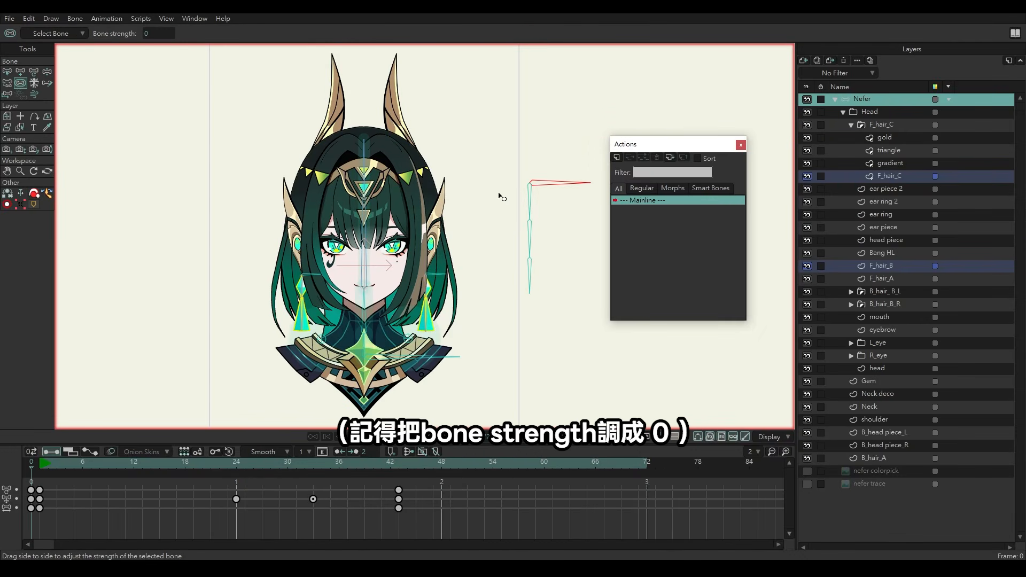
Create an action named F_hair a for the F_hair a bone.
{"action": "key", "text": "p"}
{"action": "left_click", "coordinate": [7, 72]}
{"action": "left_click", "coordinate": [530, 201]}
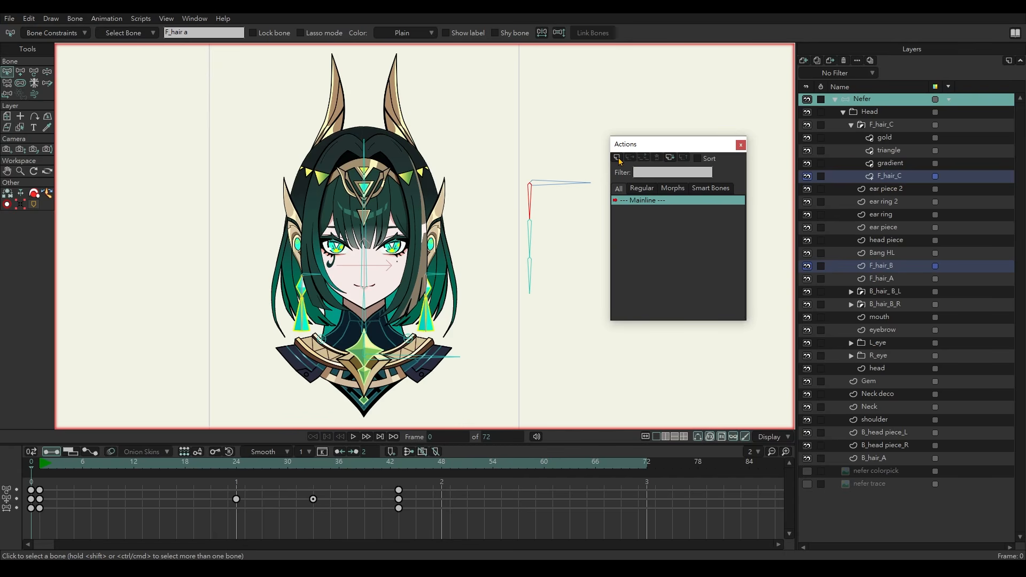
{"action": "left_click", "coordinate": [617, 159]}
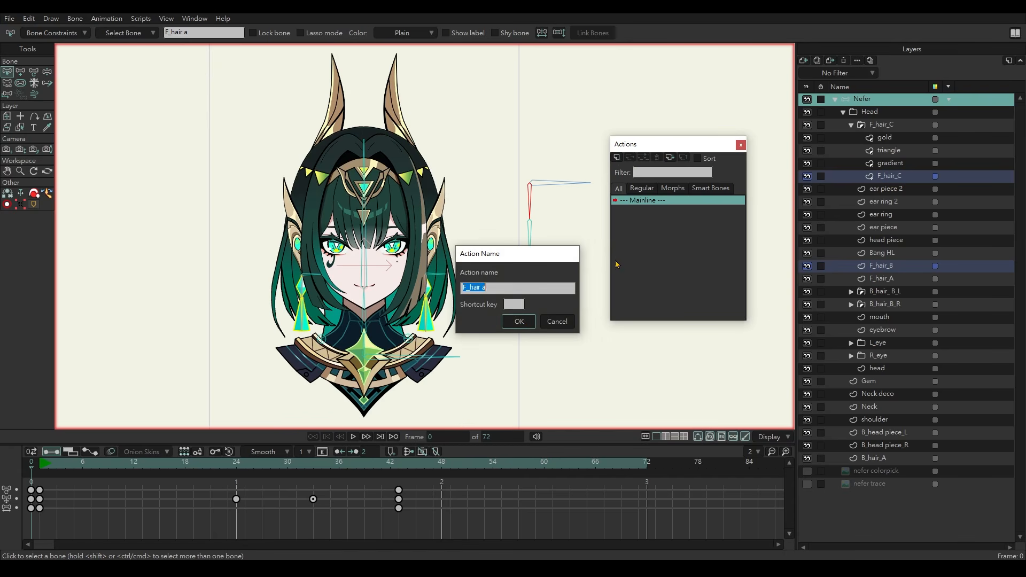
{"action": "left_click", "coordinate": [519, 322]}
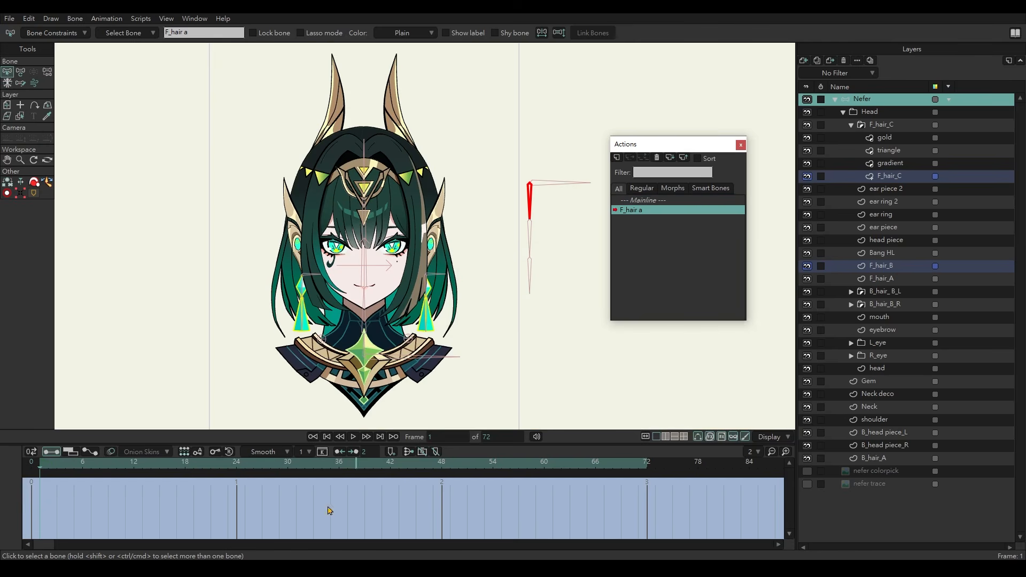
Set frame 120 as the end of the animation range and rotate the F_hair a bone to 225° at that frame.
{"action": "left_click", "coordinate": [769, 452]}
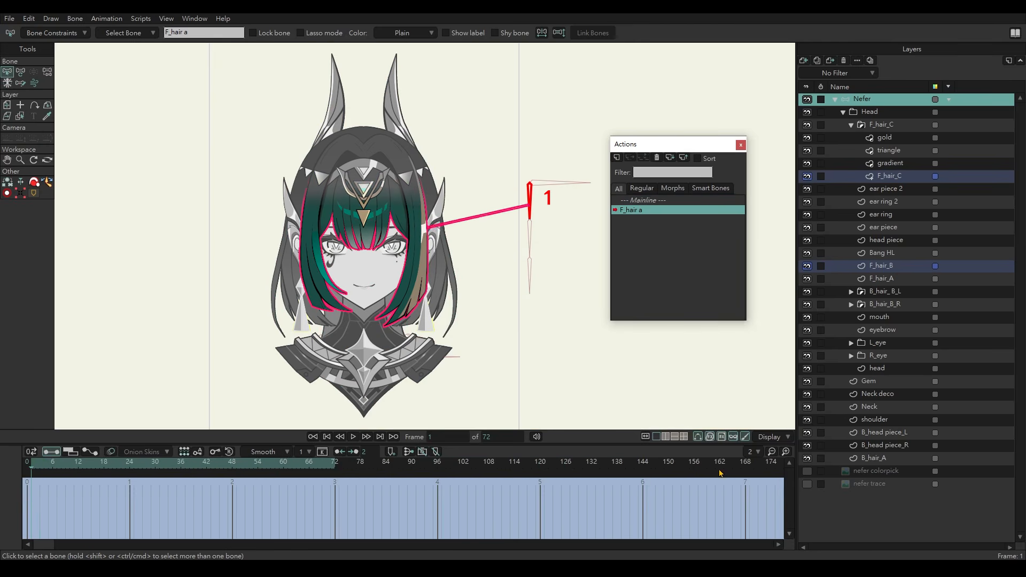
{"action": "left_click", "coordinate": [540, 469]}
{"action": "left_click", "coordinate": [539, 466], "text": "alt"}
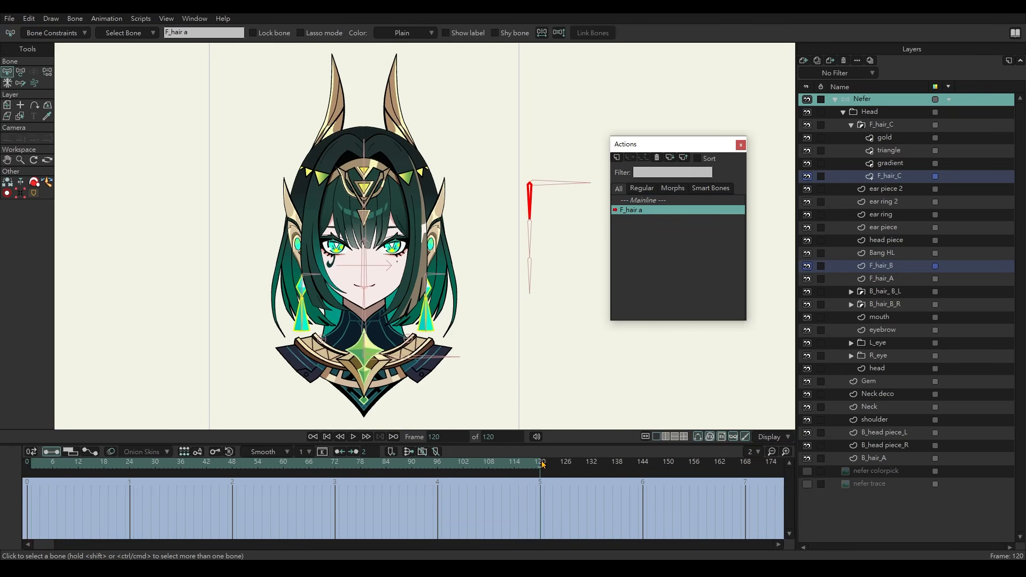
{"action": "left_click", "coordinate": [20, 72]}
{"action": "left_click_drag", "start_coordinate": [529, 236], "coordinate": [488, 210]}
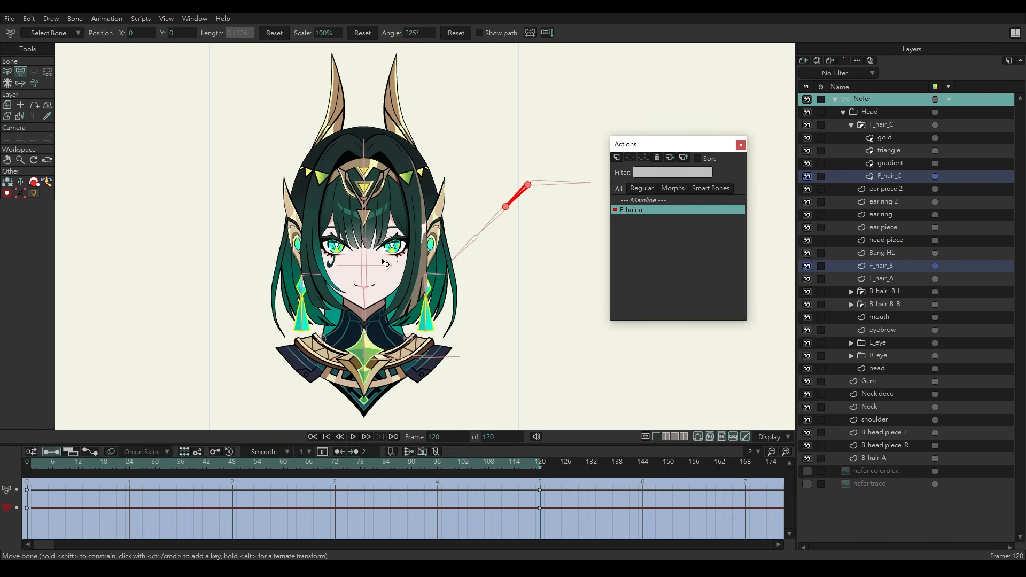
Select the points of the left-hand front strand in the F_hair_C layer and shift them outward at frame 120.
{"action": "right_click", "coordinate": [418, 220], "text": "alt"}
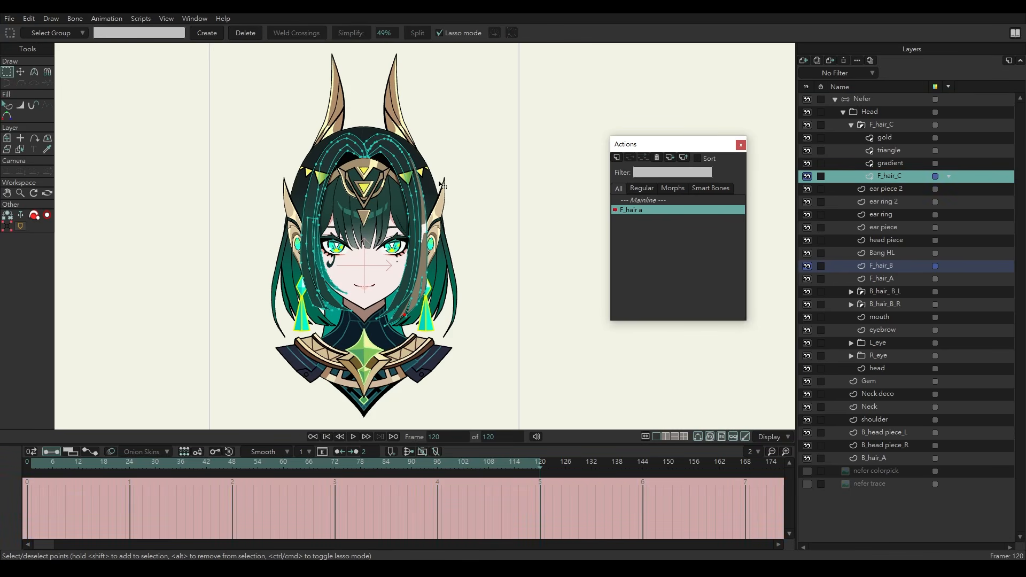
{"action": "left_click_drag", "start_coordinate": [344, 227], "coordinate": [283, 340]}
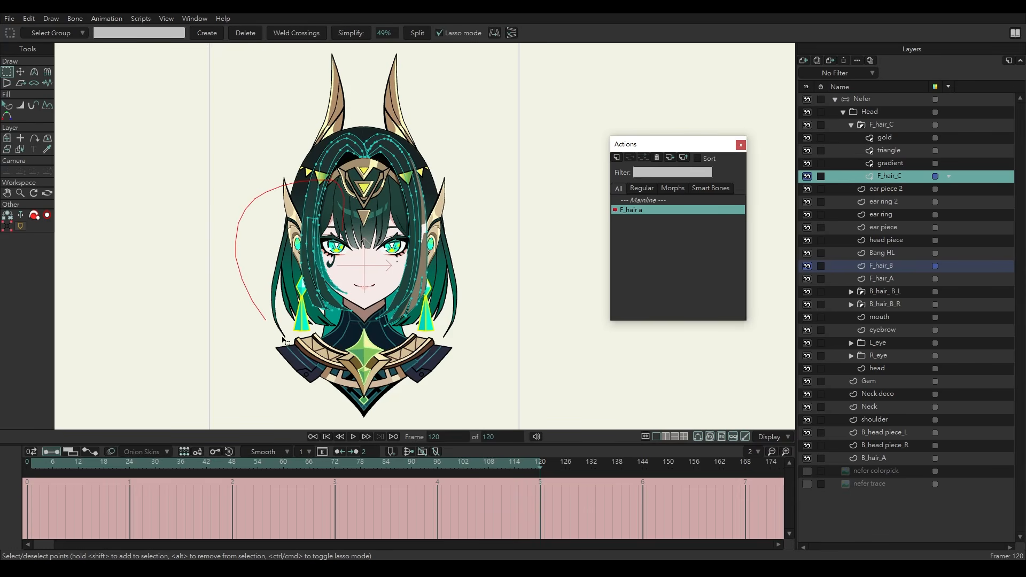
{"action": "left_click_drag", "start_coordinate": [362, 256], "coordinate": [340, 238]}
{"action": "key", "text": "t"}
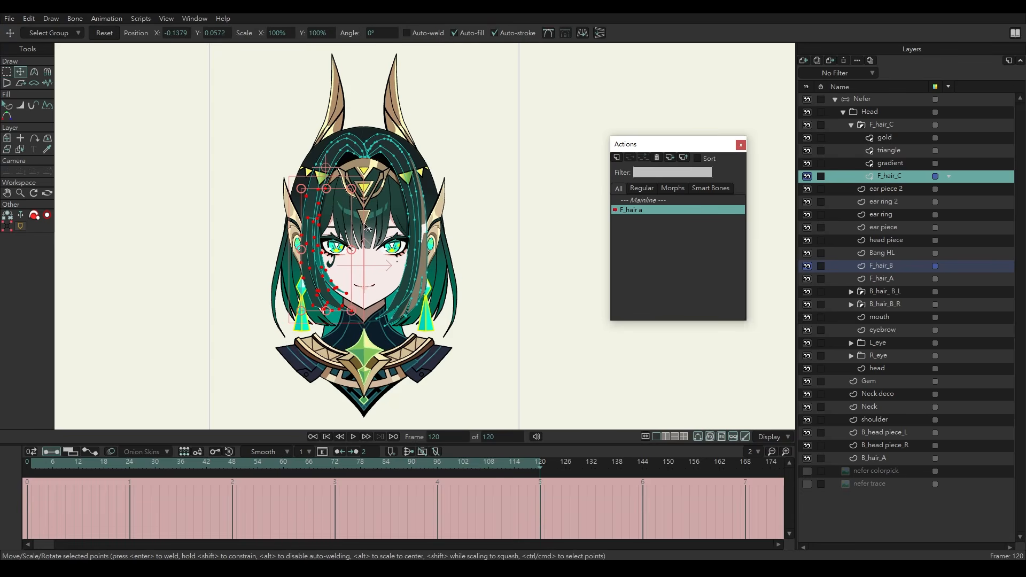
{"action": "left_click_drag", "start_coordinate": [362, 237], "coordinate": [345, 253]}
Adjust individual points near the root of the left-hand F_hair_C strand to refine its shifted shape.
{"action": "scroll", "coordinate": [293, 184], "scroll_direction": "up", "scroll_amount": 4}
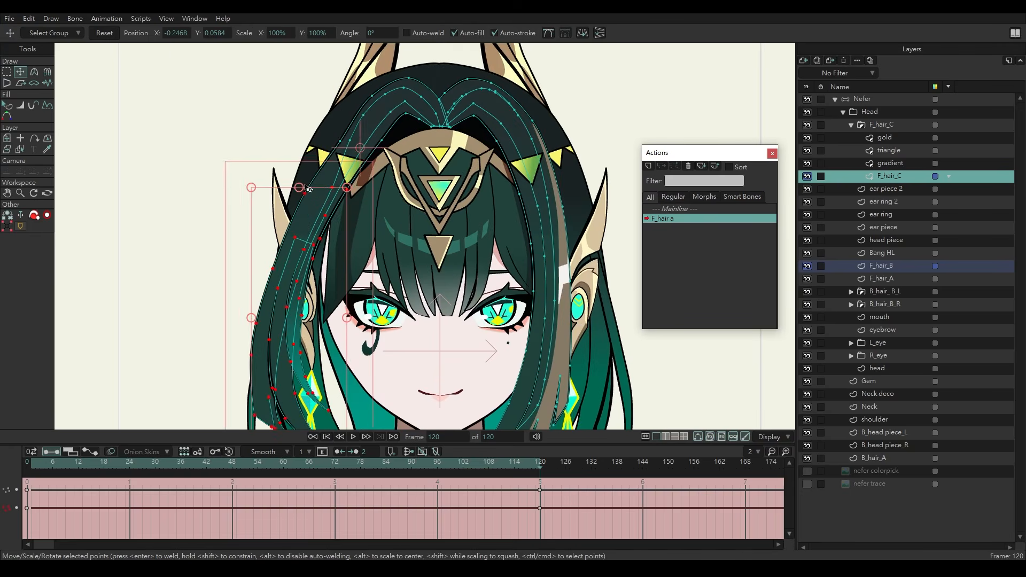
{"action": "key", "text": "g"}
{"action": "left_click", "coordinate": [332, 154]}
{"action": "key", "text": "t"}
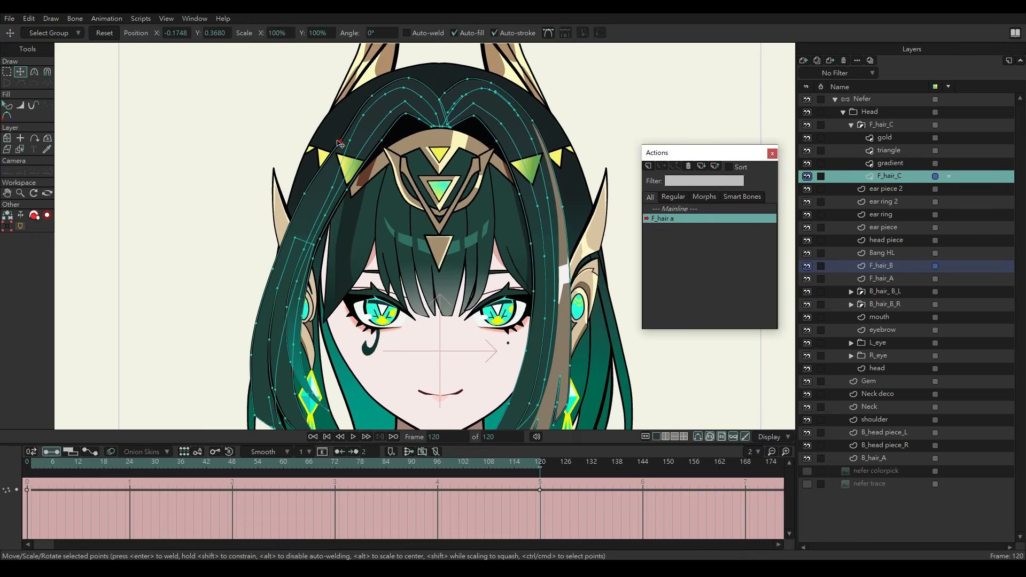
{"action": "left_click_drag", "start_coordinate": [339, 141], "coordinate": [337, 140]}
{"action": "scroll", "coordinate": [387, 180], "scroll_direction": "down", "scroll_amount": 1}
{"action": "left_click_drag", "start_coordinate": [388, 180], "coordinate": [348, 161]}
{"action": "scroll", "coordinate": [377, 173], "scroll_direction": "down", "scroll_amount": 1}
Select the points of the right-hand F_hair_C strand and shift them inward toward the face.
{"action": "key", "text": "g"}
{"action": "left_click_drag", "start_coordinate": [436, 163], "coordinate": [484, 155]}
{"action": "key", "text": "t"}
{"action": "left_click_drag", "start_coordinate": [439, 262], "coordinate": [387, 276]}
Select the points of the gold highlight in the gold layer and shift them inward to follow the right-hand strand at frame 120.
{"action": "key", "text": "g"}
{"action": "right_click", "coordinate": [469, 225], "text": "alt"}
{"action": "mouse_move", "coordinate": [505, 227]}
{"action": "left_mouse_down"}
{"action": "mouse_move", "coordinate": [589, 261]}
{"action": "mouse_move", "coordinate": [508, 187]}
{"action": "left_mouse_up"}
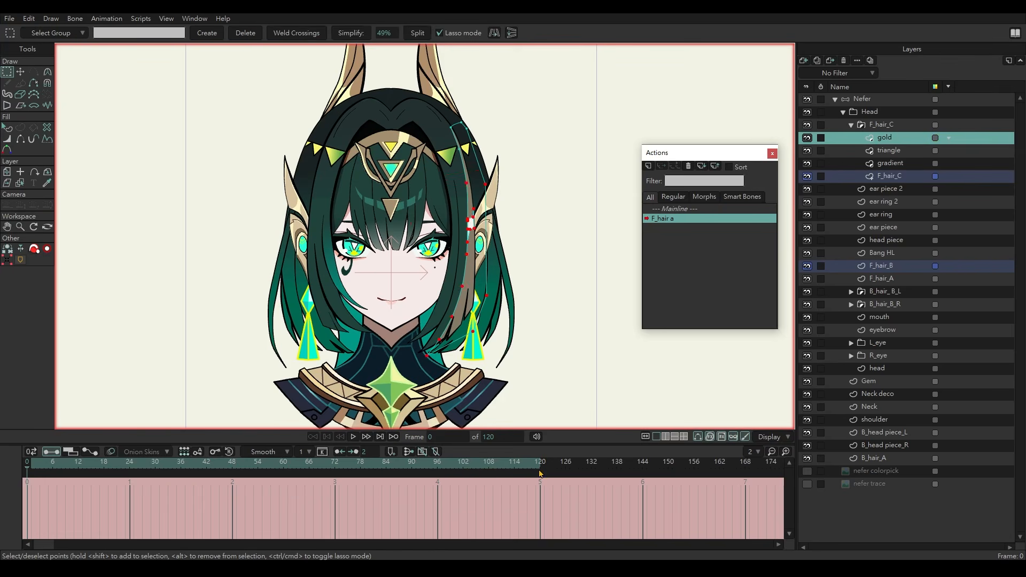
{"action": "key", "text": "t"}
{"action": "left_click_drag", "start_coordinate": [457, 271], "coordinate": [469, 157]}
{"action": "left_click_drag", "start_coordinate": [503, 203], "coordinate": [495, 219]}
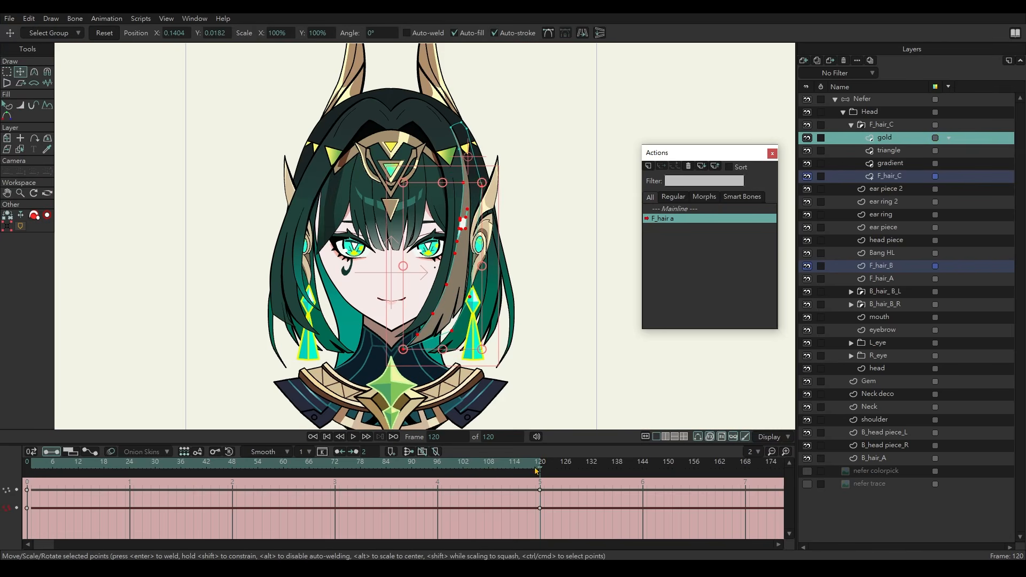
{"action": "left_click_drag", "start_coordinate": [536, 468], "coordinate": [542, 518]}
Select the left-hand strand's points in F_hair_C and pull them slightly back toward the face at frame 120.
{"action": "key", "text": "g"}
{"action": "right_click", "coordinate": [455, 230], "text": "alt"}
{"action": "left_click_drag", "start_coordinate": [300, 155], "coordinate": [350, 280]}
{"action": "key", "text": "t"}
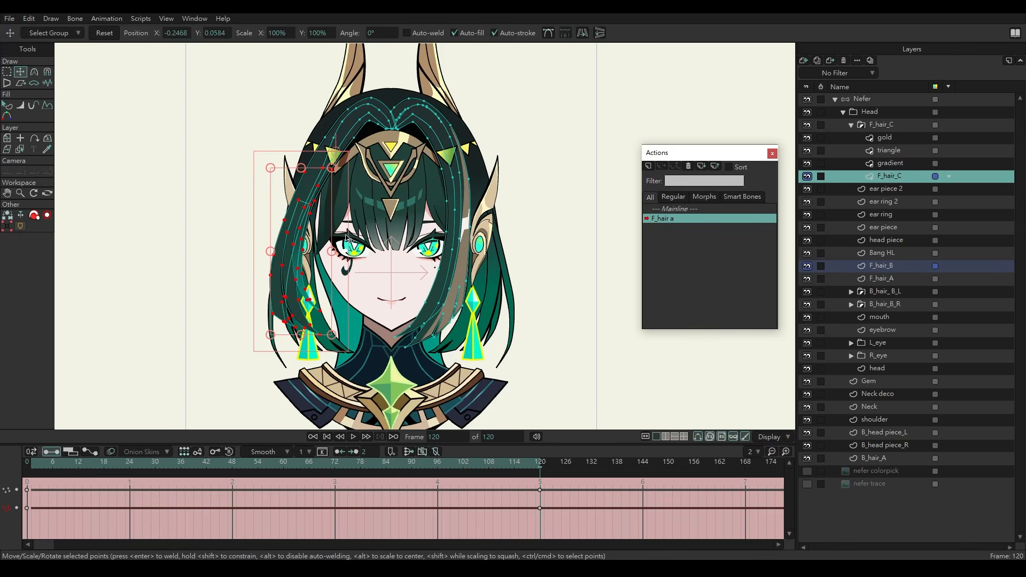
{"action": "left_click_drag", "start_coordinate": [346, 237], "coordinate": [358, 235]}
{"action": "left_click_drag", "start_coordinate": [504, 470], "coordinate": [532, 471]}
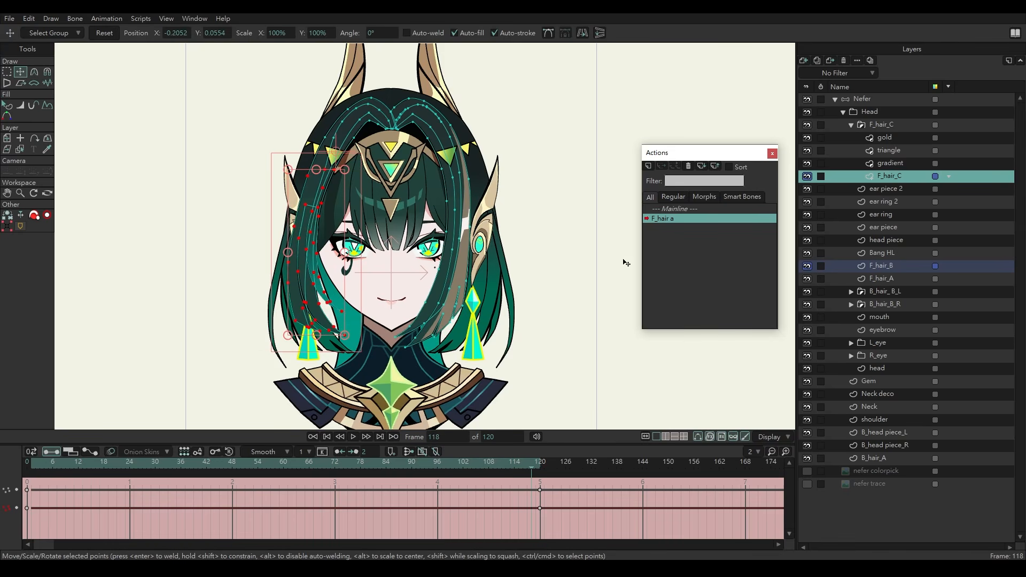
Return to Mainline and create the smart bone action F_hair a 2 for the F_hair a bone on the Nefer layer.
{"action": "double_click", "coordinate": [697, 211]}
{"action": "scroll", "coordinate": [522, 227], "scroll_direction": "down", "scroll_amount": 1}
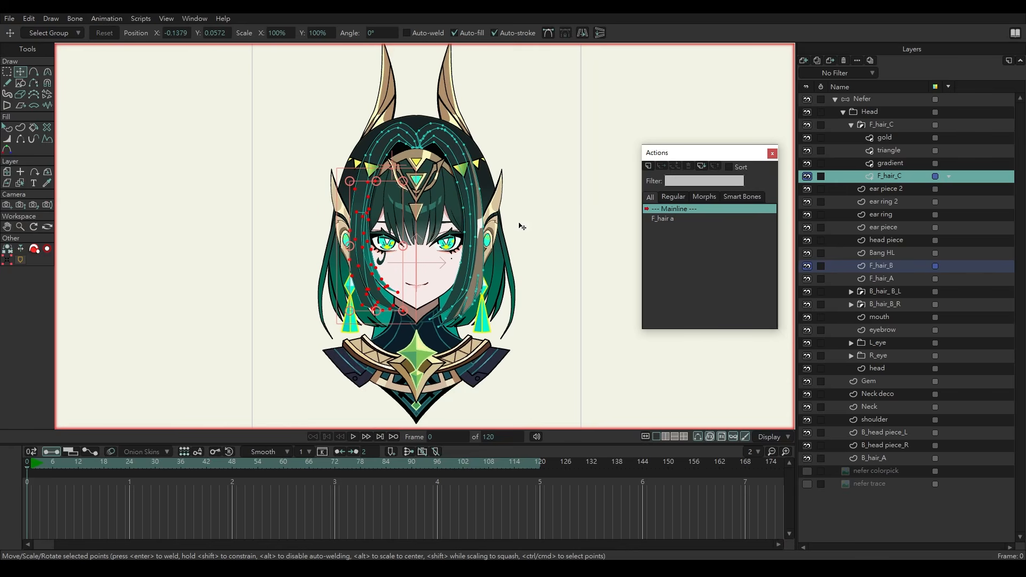
{"action": "left_click_drag", "start_coordinate": [515, 231], "coordinate": [474, 232]}
{"action": "left_click", "coordinate": [918, 101]}
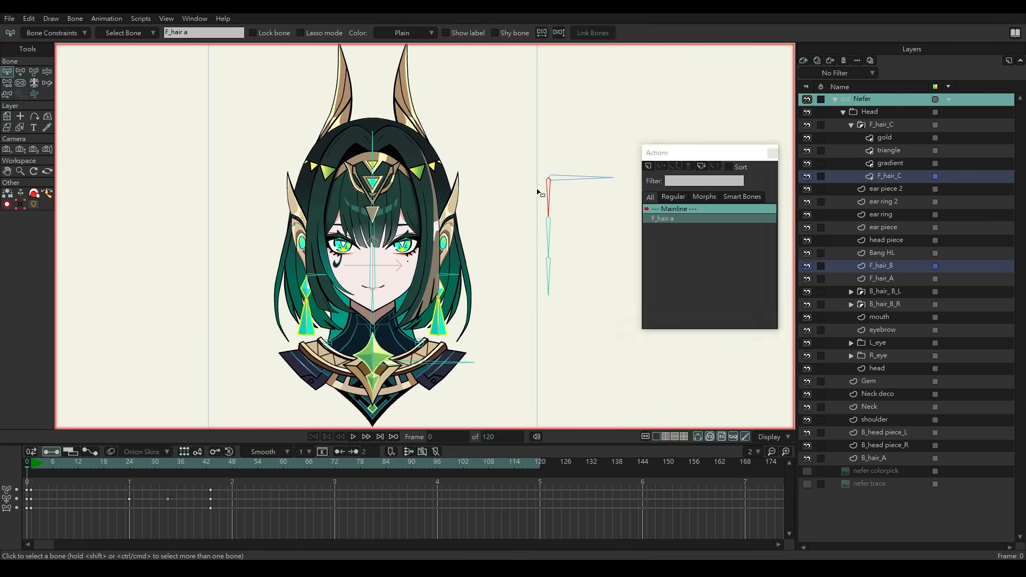
{"action": "left_click", "coordinate": [648, 166]}
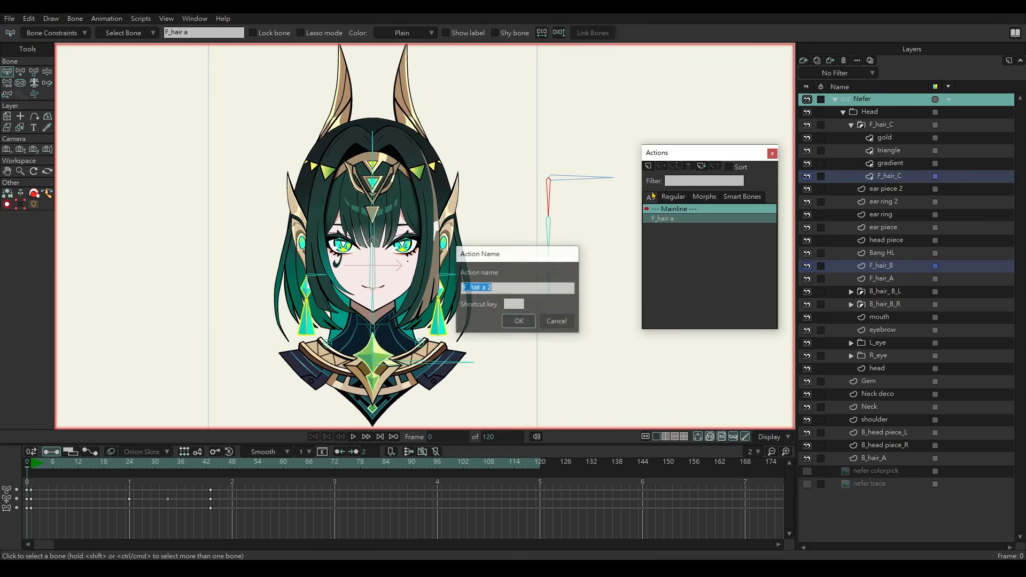
{"action": "left_click", "coordinate": [519, 322]}
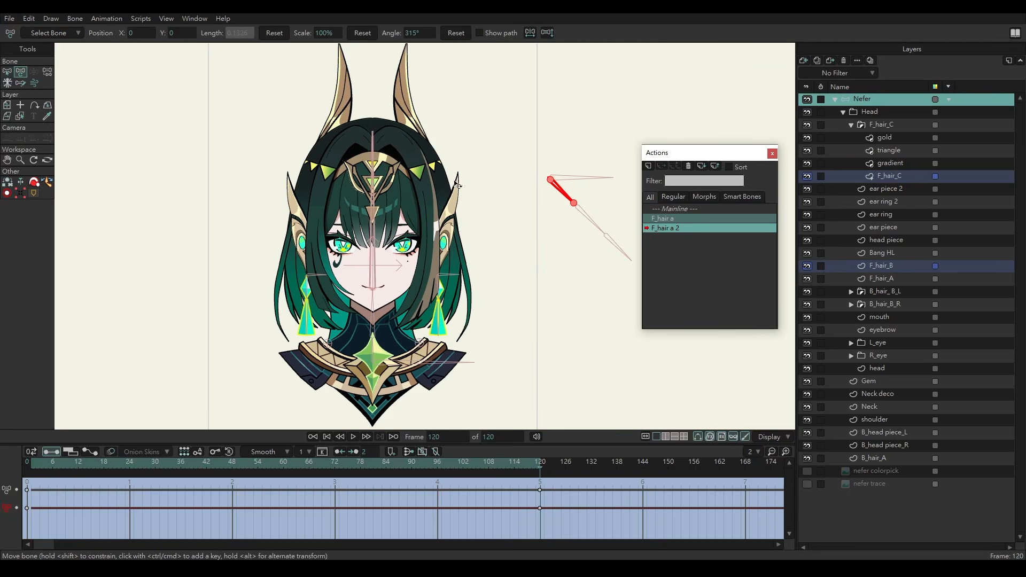
Select the right-hand strand's points in F_hair_C and shift them outward at frame 120 of F_hair a 2.
{"action": "left_click", "coordinate": [424, 178], "text": "ctrl+alt"}
{"action": "left_click_drag", "start_coordinate": [422, 178], "coordinate": [436, 273]}
{"action": "key", "text": "t"}
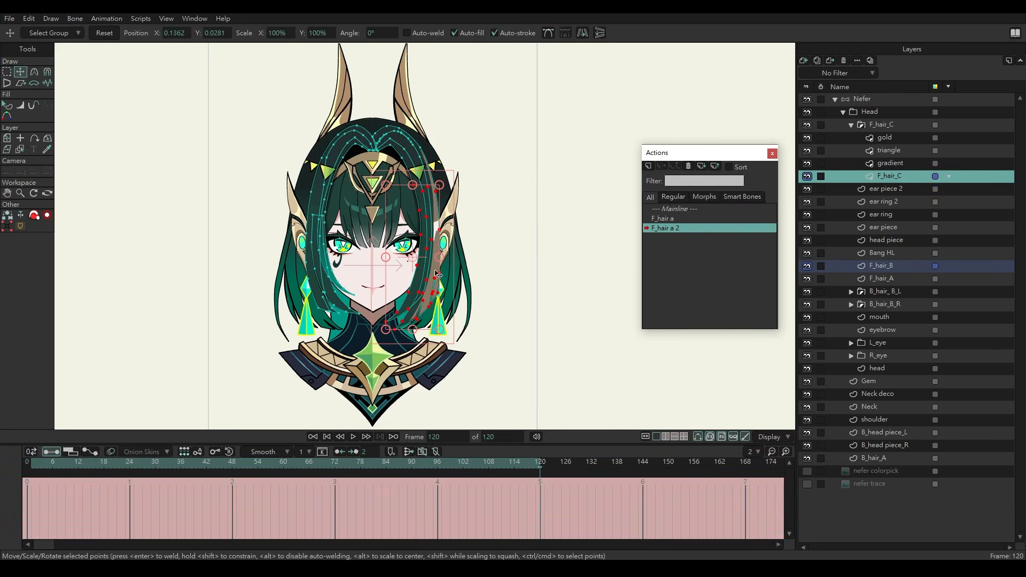
{"action": "left_click_drag", "start_coordinate": [447, 228], "coordinate": [460, 228]}
Select the left-hand strand's points in F_hair_C and shift them inward toward the face in F_hair a 2.
{"action": "key", "text": "g"}
{"action": "mouse_move", "coordinate": [338, 175]}
{"action": "left_mouse_down"}
{"action": "mouse_move", "coordinate": [352, 364]}
{"action": "mouse_move", "coordinate": [370, 259]}
{"action": "left_mouse_up"}
{"action": "key", "text": "t"}
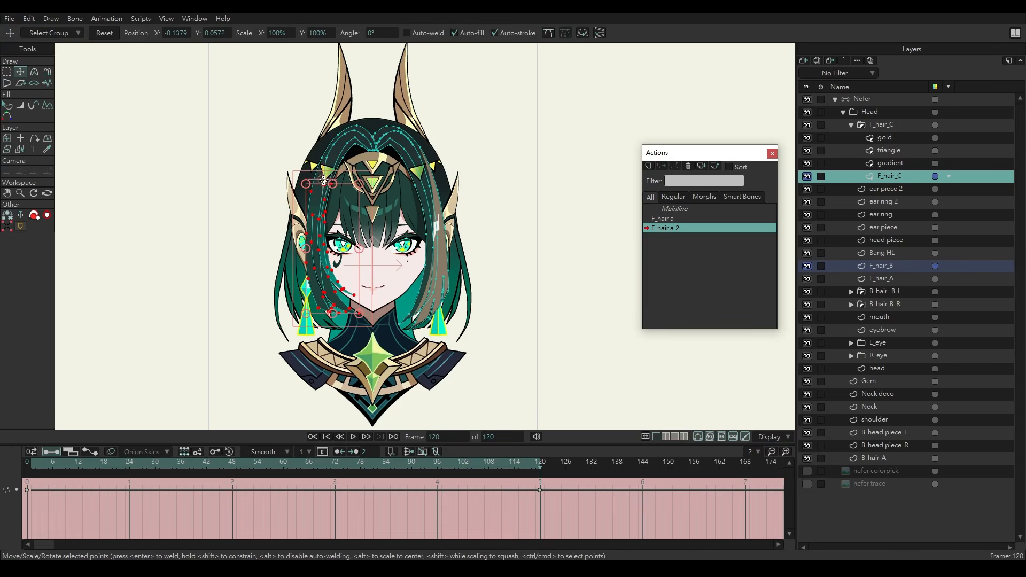
{"action": "left_click_drag", "start_coordinate": [323, 181], "coordinate": [315, 183]}
{"action": "left_click_drag", "start_coordinate": [375, 283], "coordinate": [355, 286]}
Return to Mainline, select the F_hair b bone on the Nefer layer and create the smart bone action F_hair b.
{"action": "double_click", "coordinate": [683, 209]}
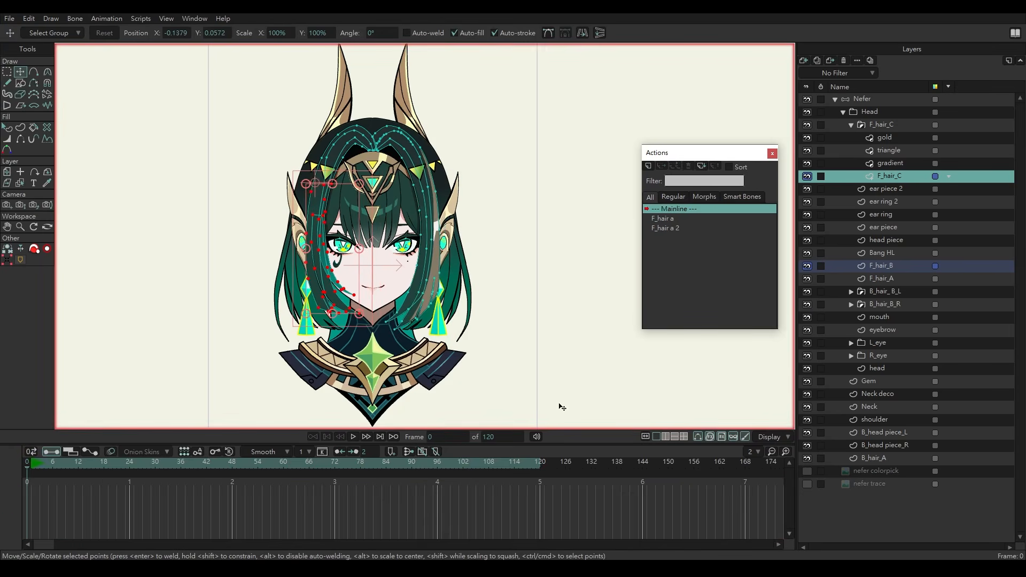
{"action": "left_click_drag", "start_coordinate": [704, 152], "coordinate": [698, 152]}
{"action": "left_click", "coordinate": [897, 100]}
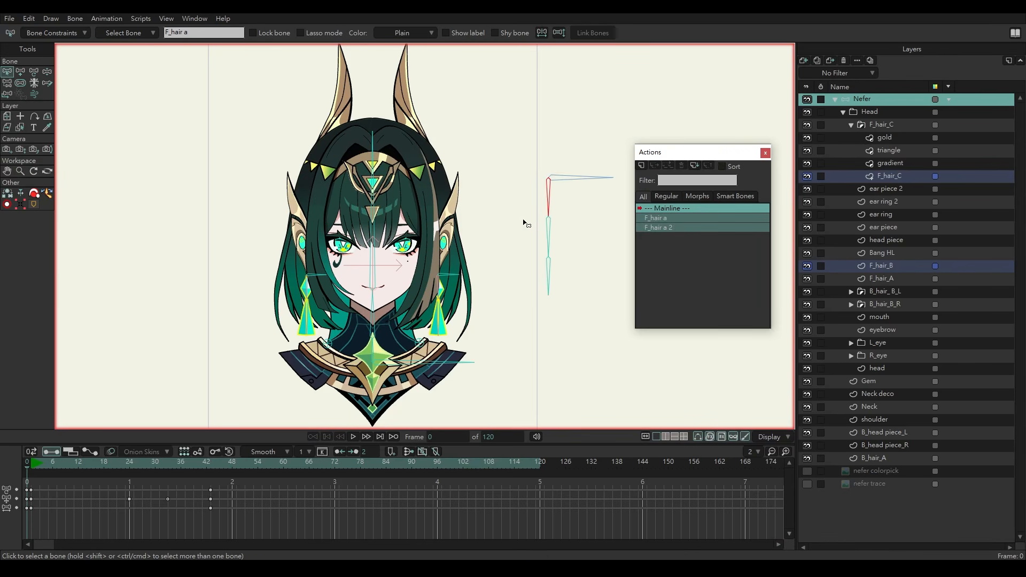
{"action": "left_click", "coordinate": [549, 235]}
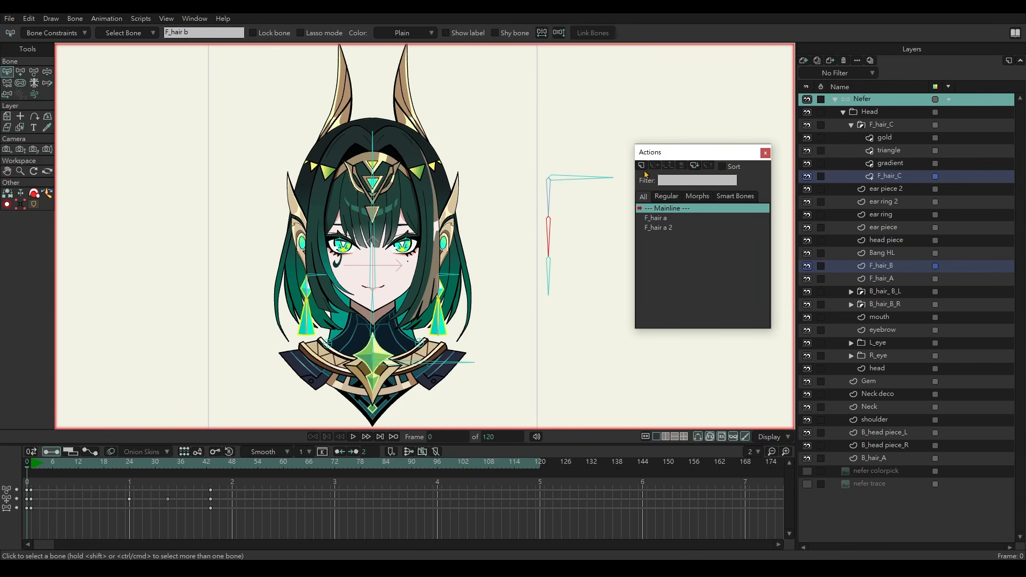
{"action": "left_click", "coordinate": [642, 166]}
{"action": "left_click", "coordinate": [528, 321]}
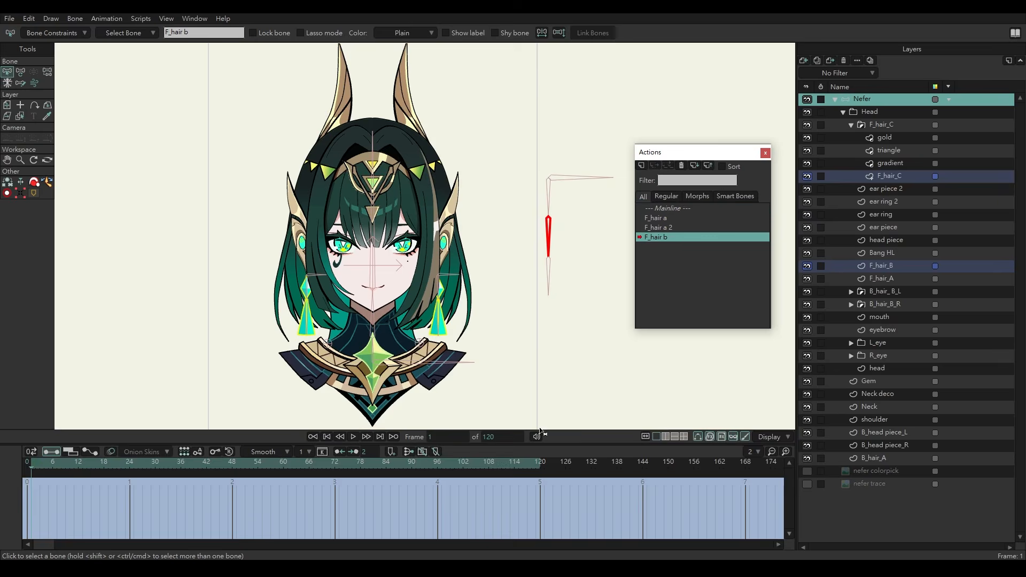
Select the lower points of the left-hand F_hair_C strand and shift them outward at frame 120 of F_hair b.
{"action": "left_click", "coordinate": [540, 468]}
{"action": "left_click", "coordinate": [326, 224], "text": "ctrl+alt"}
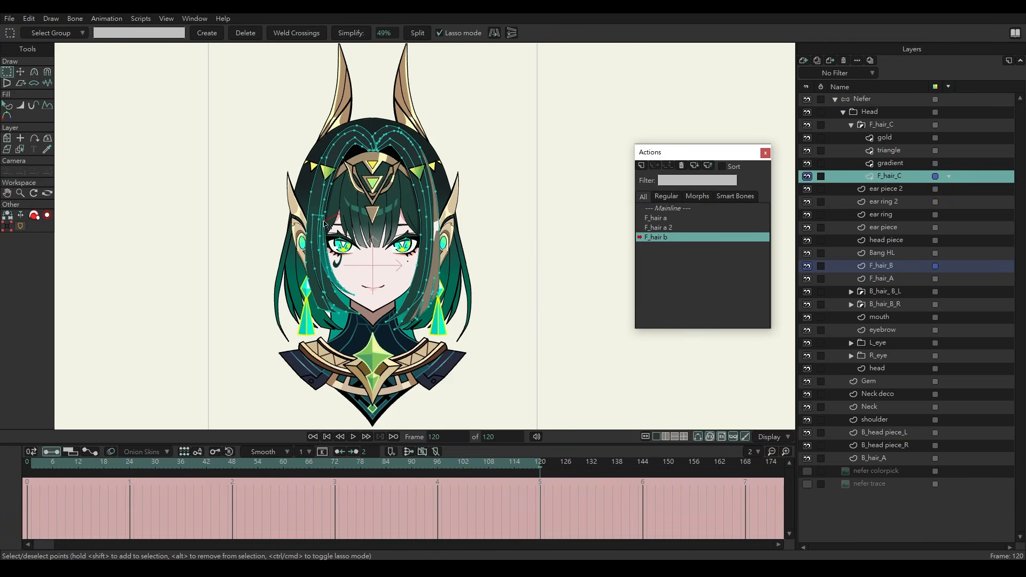
{"action": "key", "text": "t"}
{"action": "mouse_move", "coordinate": [331, 227]}
{"action": "left_mouse_down"}
{"action": "mouse_move", "coordinate": [369, 251]}
{"action": "mouse_move", "coordinate": [313, 274]}
{"action": "left_mouse_up"}
{"action": "mouse_move", "coordinate": [168, 469]}
{"action": "left_mouse_down"}
{"action": "mouse_move", "coordinate": [108, 468]}
{"action": "mouse_move", "coordinate": [540, 468]}
{"action": "left_mouse_up"}
Shift the lower points of the right-hand strand and its gold highlight inward at frame 120 of F_hair b.
{"action": "key", "text": "g"}
{"action": "mouse_move", "coordinate": [444, 231]}
{"action": "left_mouse_down"}
{"action": "mouse_move", "coordinate": [472, 256]}
{"action": "mouse_move", "coordinate": [455, 247]}
{"action": "mouse_move", "coordinate": [398, 256]}
{"action": "mouse_move", "coordinate": [454, 256]}
{"action": "left_mouse_up"}
{"action": "key", "text": "t"}
{"action": "right_click", "coordinate": [435, 228], "text": "alt"}
{"action": "key", "text": "g"}
{"action": "key", "text": "t"}
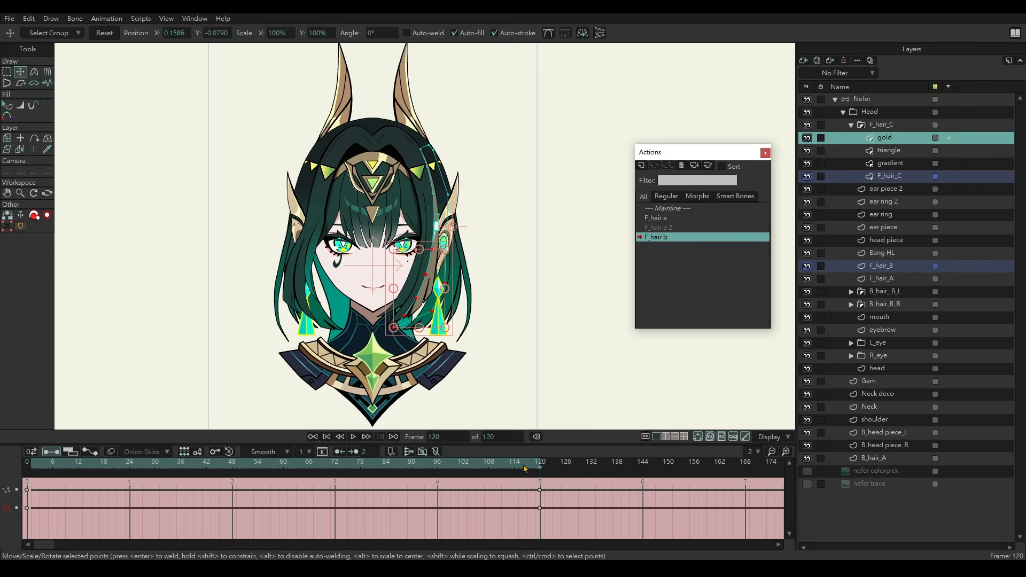
{"action": "mouse_move", "coordinate": [525, 470]}
{"action": "left_mouse_down"}
{"action": "mouse_move", "coordinate": [228, 478]}
{"action": "mouse_move", "coordinate": [540, 476]}
{"action": "left_mouse_up"}
Refine the left-hand F_hair_C strand's bend with the Magnet tool at frame 120 of F_hair b.
{"action": "right_click", "coordinate": [313, 289], "text": "alt"}
{"action": "key", "text": "x"}
{"action": "left_click_drag", "start_coordinate": [261, 264], "coordinate": [268, 261]}
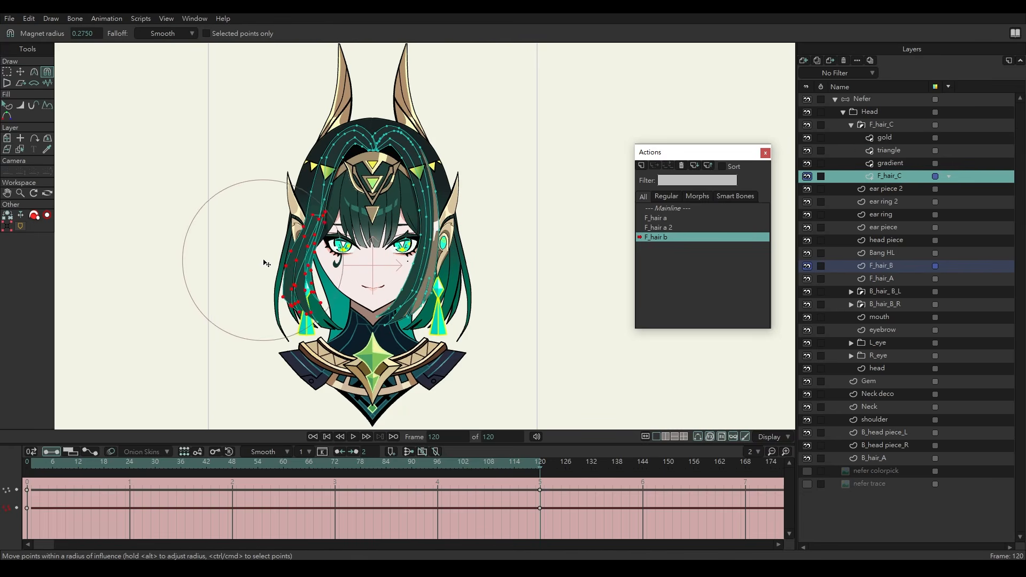
{"action": "left_click_drag", "start_coordinate": [529, 469], "coordinate": [540, 484]}
{"action": "left_click", "coordinate": [61, 469]}
{"action": "key", "text": "q"}
Return to Mainline and create the smart bone action F_hair b 2 for the F_hair b bone.
{"action": "left_click", "coordinate": [682, 209]}
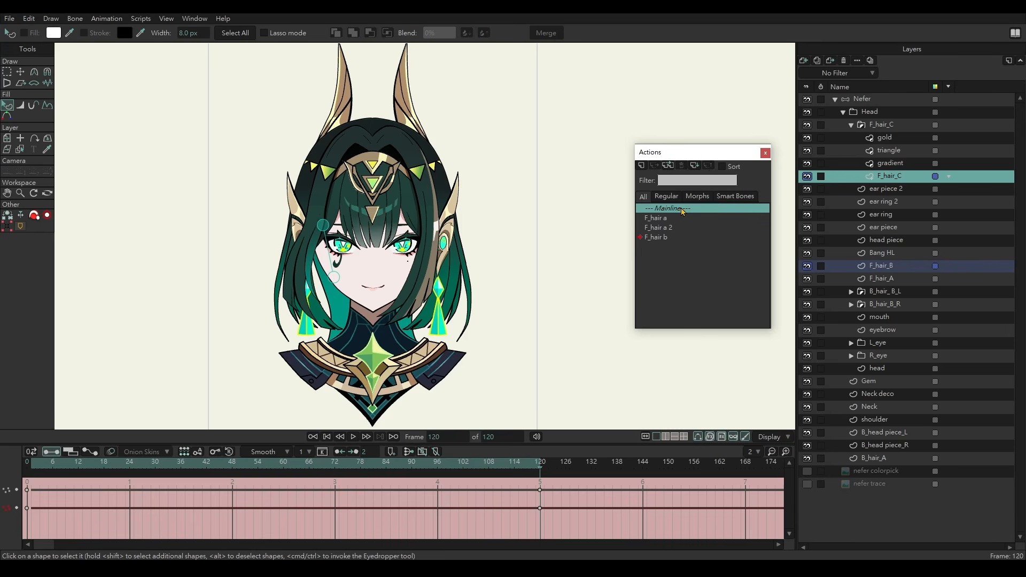
{"action": "left_click", "coordinate": [862, 99]}
{"action": "left_click", "coordinate": [641, 165]}
{"action": "left_click", "coordinate": [521, 322]}
Shift the lower points of the left-hand F_hair_C strand inward toward the face at frame 120 of F_hair b 2.
{"action": "left_click", "coordinate": [890, 176]}
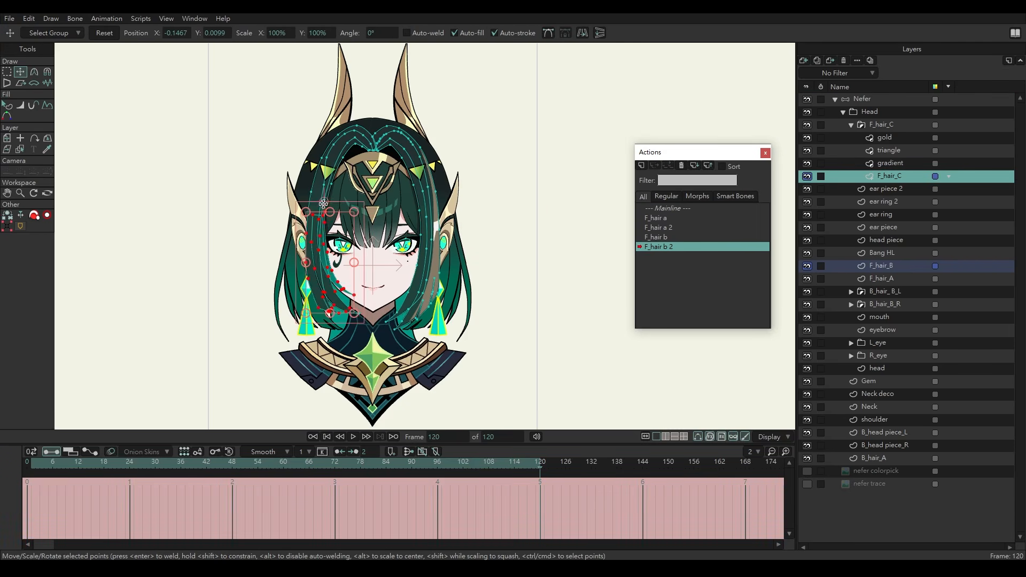
{"action": "left_click_drag", "start_coordinate": [367, 264], "coordinate": [363, 306]}
{"action": "left_click", "coordinate": [539, 469]}
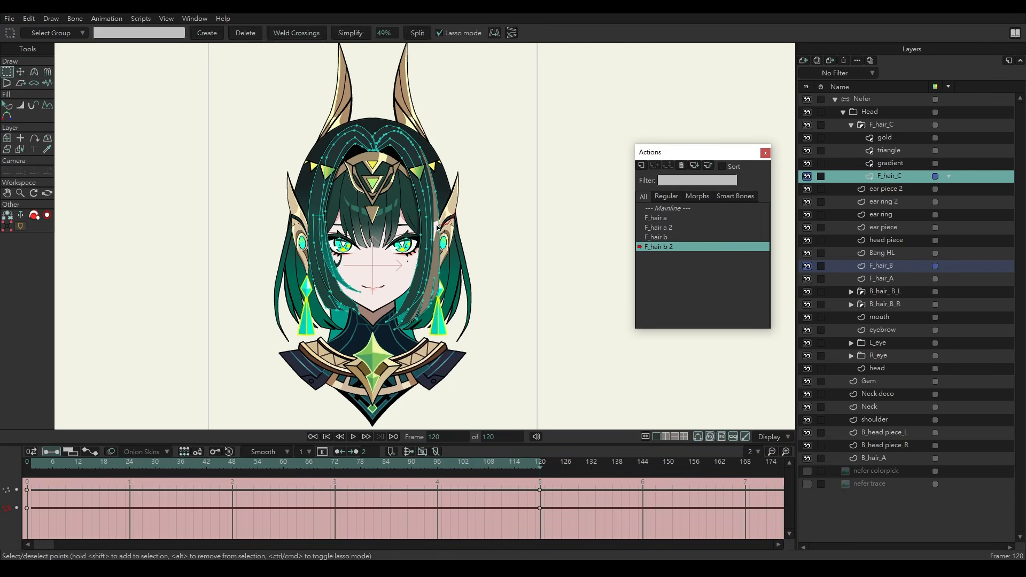
Shift the lower points of the right-hand strand and its gold highlight outward at frame 120 of F_hair b 2.
{"action": "mouse_move", "coordinate": [444, 229]}
{"action": "left_mouse_down"}
{"action": "mouse_move", "coordinate": [428, 330]}
{"action": "mouse_move", "coordinate": [455, 214]}
{"action": "left_mouse_up"}
{"action": "right_click", "coordinate": [437, 265], "text": "alt"}
{"action": "mouse_move", "coordinate": [437, 264]}
{"action": "left_mouse_down"}
{"action": "mouse_move", "coordinate": [451, 265]}
{"action": "mouse_move", "coordinate": [448, 238]}
{"action": "left_mouse_up"}
{"action": "key", "text": "g"}
{"action": "scroll", "coordinate": [446, 237], "scroll_direction": "up", "scroll_amount": 5}
{"action": "left_click_drag", "start_coordinate": [443, 199], "coordinate": [400, 175]}
{"action": "key", "text": "x"}
{"action": "key", "text": "q"}
{"action": "scroll", "coordinate": [472, 241], "scroll_direction": "down", "scroll_amount": 6}
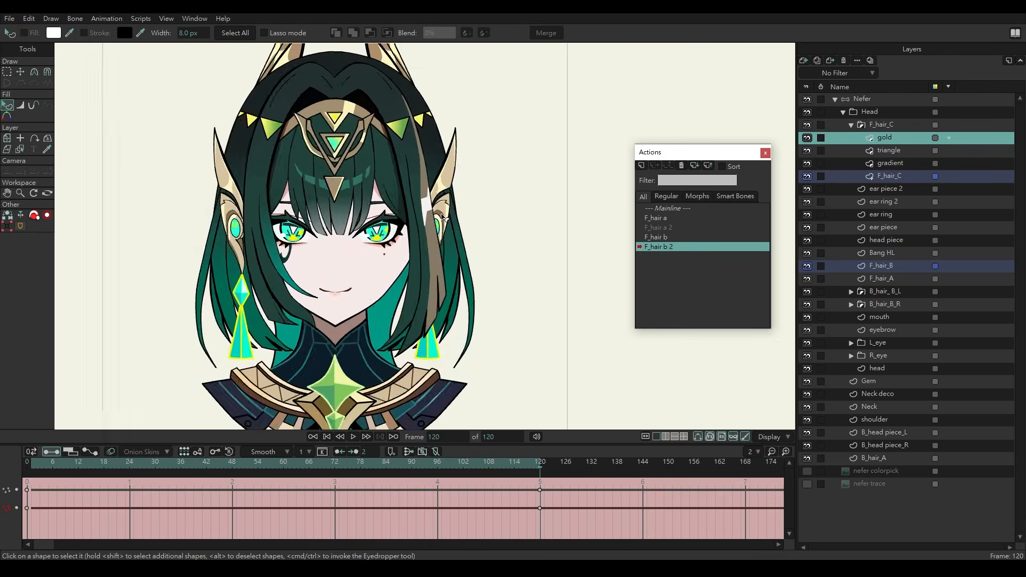
{"action": "left_click_drag", "start_coordinate": [342, 469], "coordinate": [540, 490]}
Create the smart bone action F_hair c for the lowest pendulum bone and rotate that bone at frame 120.
{"action": "left_click", "coordinate": [865, 102]}
{"action": "left_click", "coordinate": [596, 261]}
{"action": "left_click", "coordinate": [641, 165]}
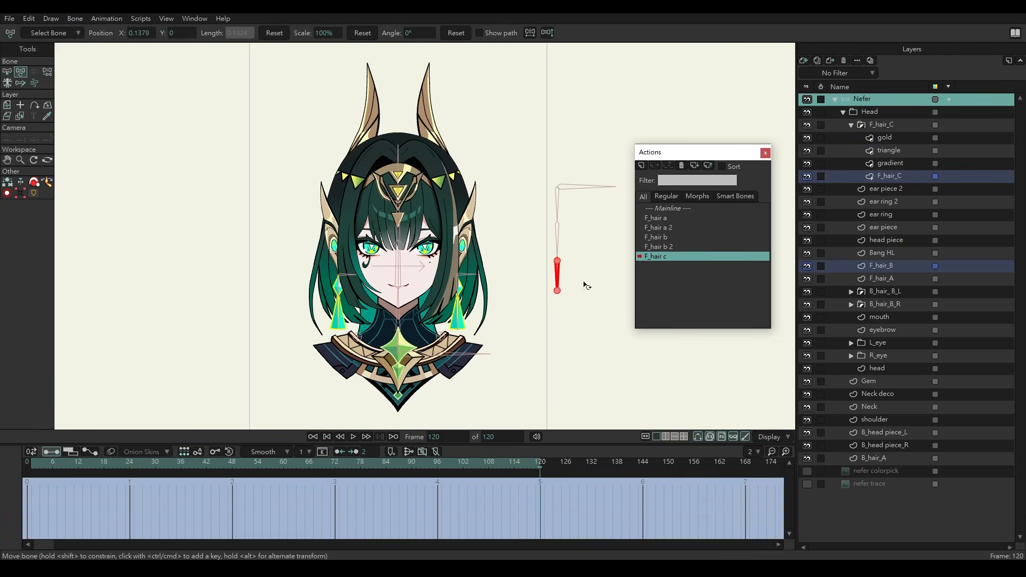
{"action": "left_click_drag", "start_coordinate": [587, 284], "coordinate": [604, 267]}
Select the tip points of the left-hand F_hair_C strand and shift them outward at frame 120 of F_hair c.
{"action": "left_click", "coordinate": [889, 176]}
{"action": "scroll", "coordinate": [381, 210], "scroll_direction": "up", "scroll_amount": 3}
{"action": "key", "text": "g"}
{"action": "left_click_drag", "start_coordinate": [354, 284], "coordinate": [342, 280]}
{"action": "key", "text": "t"}
{"action": "left_click_drag", "start_coordinate": [389, 317], "coordinate": [384, 328]}
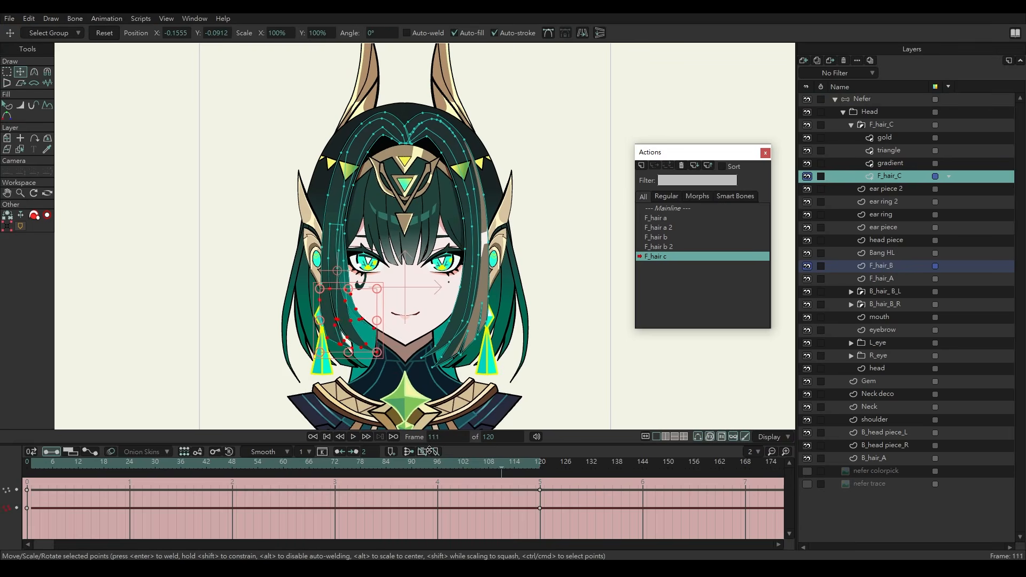
Refine the curve of the left-hand strand's tips with the Magnet tool in F_hair c.
{"action": "scroll", "coordinate": [374, 375], "scroll_direction": "up", "scroll_amount": 2}
{"action": "key", "text": "x"}
{"action": "left_click_drag", "start_coordinate": [321, 342], "coordinate": [350, 328]}
{"action": "left_click_drag", "start_coordinate": [315, 293], "coordinate": [308, 290]}
{"action": "left_click_drag", "start_coordinate": [529, 470], "coordinate": [543, 492]}
{"action": "left_click_drag", "start_coordinate": [324, 464], "coordinate": [540, 465]}
Select the tip points of the right-hand F_hair_C strand and shift them inward at frame 120 of F_hair c.
{"action": "key", "text": "g"}
{"action": "left_click_drag", "start_coordinate": [556, 377], "coordinate": [436, 262]}
{"action": "key", "text": "t"}
{"action": "left_click_drag", "start_coordinate": [493, 314], "coordinate": [469, 306]}
{"action": "left_click_drag", "start_coordinate": [584, 397], "coordinate": [544, 436]}
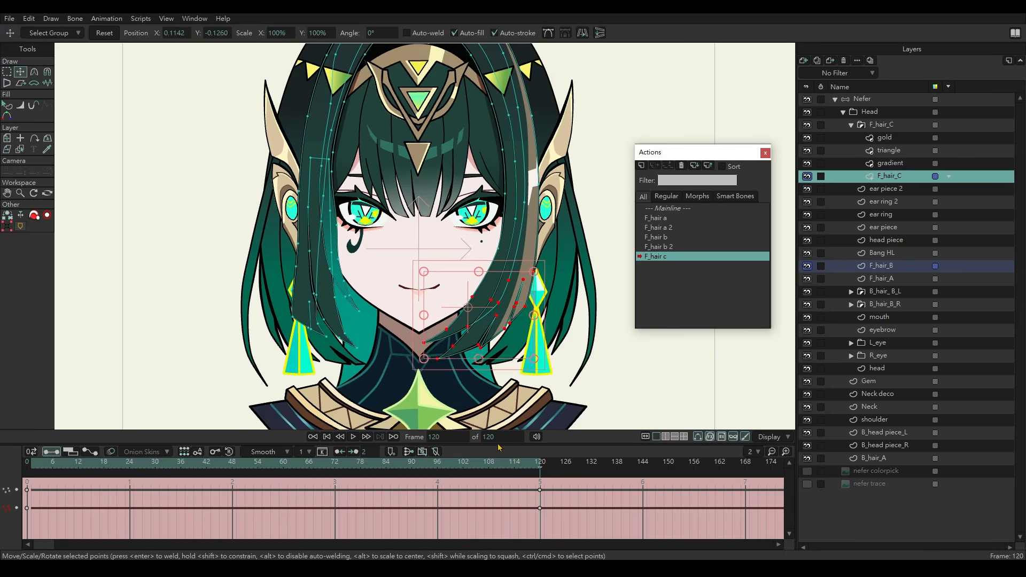
Select the gold highlight's tip points and adjust them with the Magnet tool to match the right-hand strand in F_hair c.
{"action": "key", "text": "x"}
{"action": "right_click", "coordinate": [521, 292], "text": "alt"}
{"action": "left_click_drag", "start_coordinate": [460, 256], "coordinate": [572, 374], "text": "ctrl"}
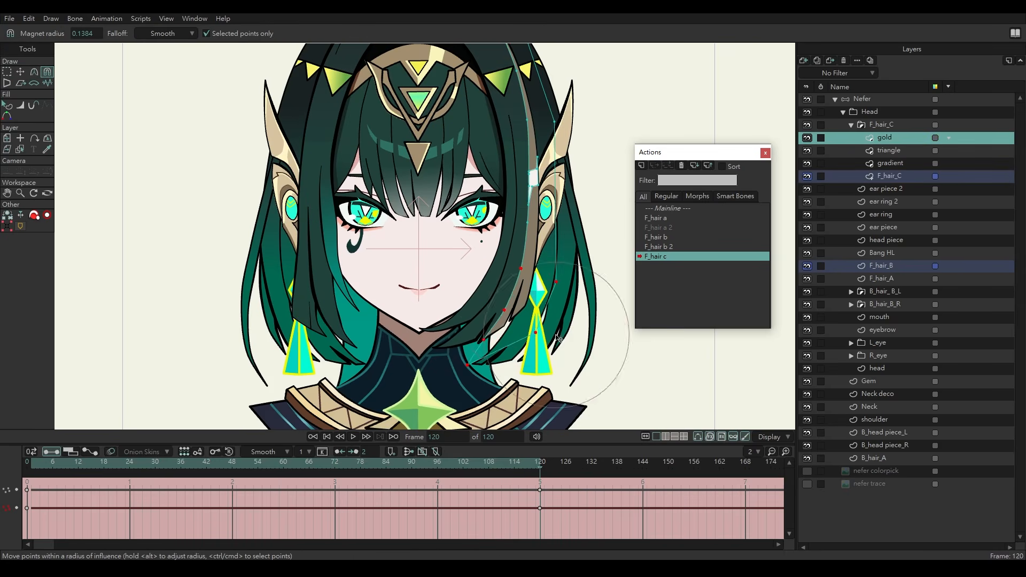
{"action": "scroll", "coordinate": [439, 303], "scroll_direction": "down", "scroll_amount": 3}
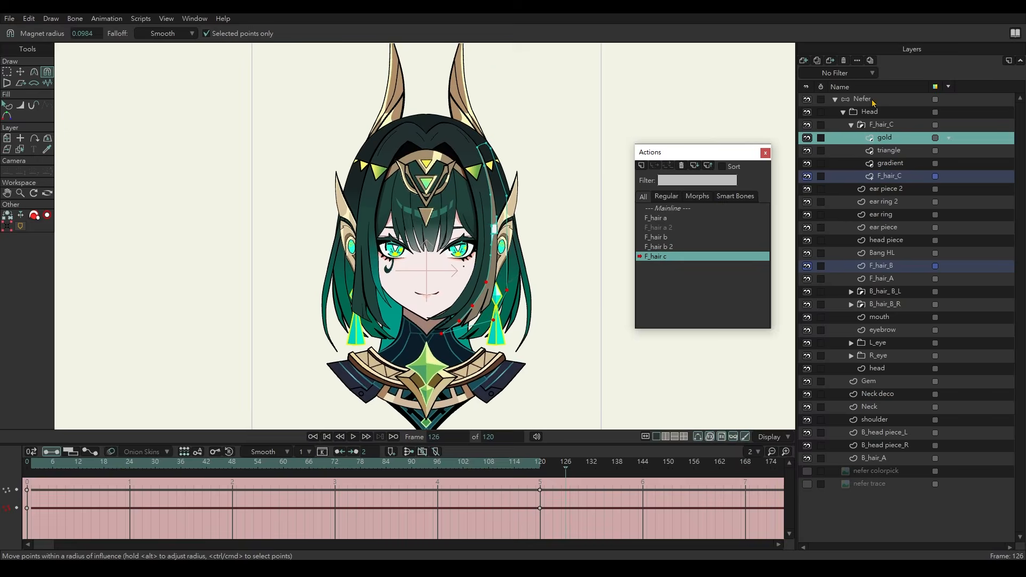
Create the smart bone action F_hair c 2 for the F_hair c bone on the Nefer layer.
{"action": "left_click", "coordinate": [870, 100]}
{"action": "left_click", "coordinate": [641, 165]}
{"action": "key", "text": "Return"}
{"action": "key", "text": "t"}
Shift the right-hand F_hair_C strand's tip points outward and refine them with the Magnet tool at frame 120 of F_hair c 2.
{"action": "left_click", "coordinate": [885, 138]}
{"action": "left_click", "coordinate": [889, 176]}
{"action": "key", "text": "t"}
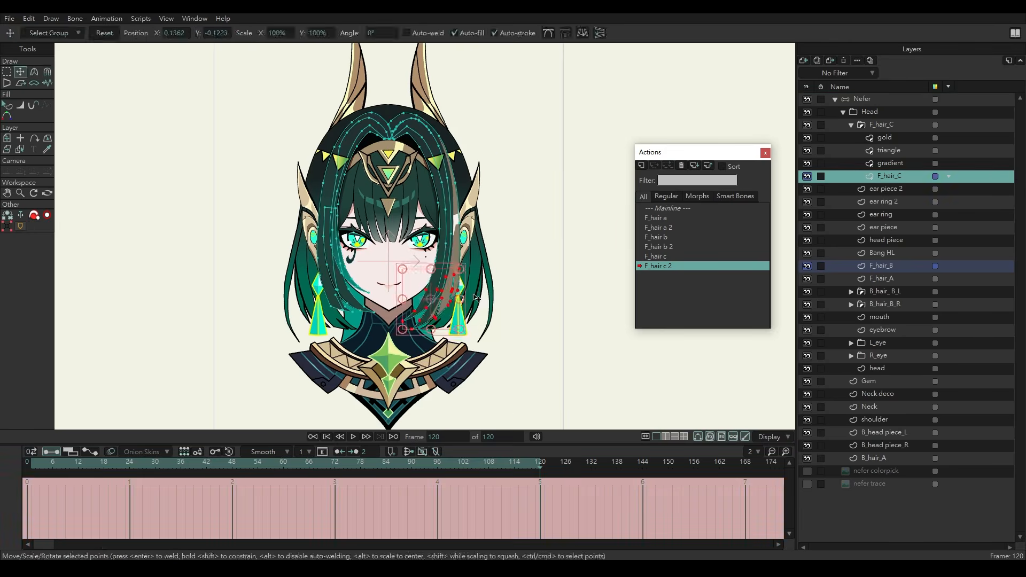
{"action": "scroll", "coordinate": [695, 349], "scroll_direction": "up", "scroll_amount": 1}
{"action": "key", "text": "x"}
{"action": "left_click_drag", "start_coordinate": [488, 329], "coordinate": [527, 330], "text": "alt"}
{"action": "left_click_drag", "start_coordinate": [540, 463], "coordinate": [210, 445]}
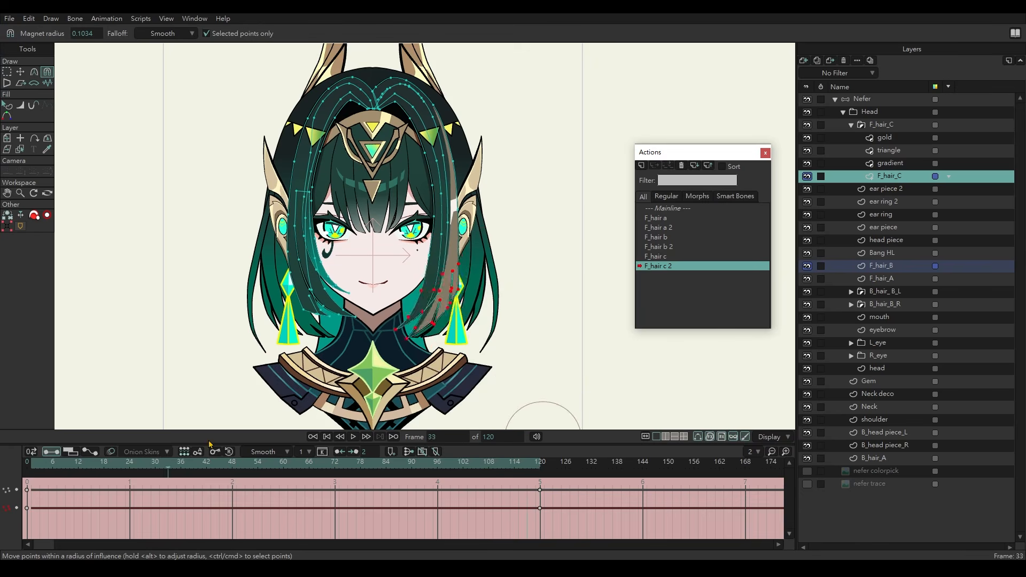
Move the gold highlight's tip points outward to match the right-hand strand at frame 120 of F_hair c 2.
{"action": "left_click", "coordinate": [447, 309], "text": "ctrl+alt"}
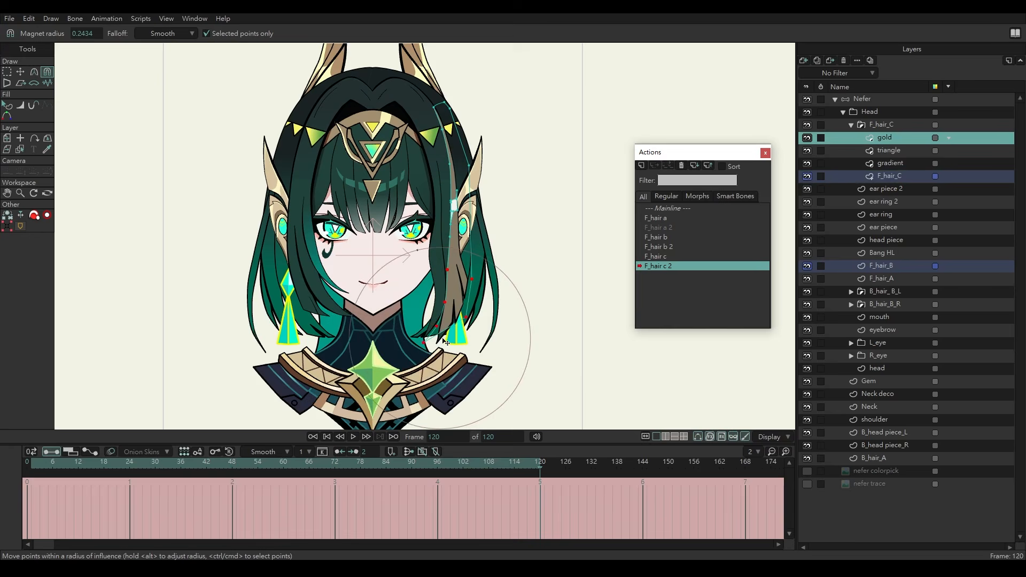
{"action": "key", "text": "t"}
{"action": "left_click_drag", "start_coordinate": [202, 436], "coordinate": [8, 452]}
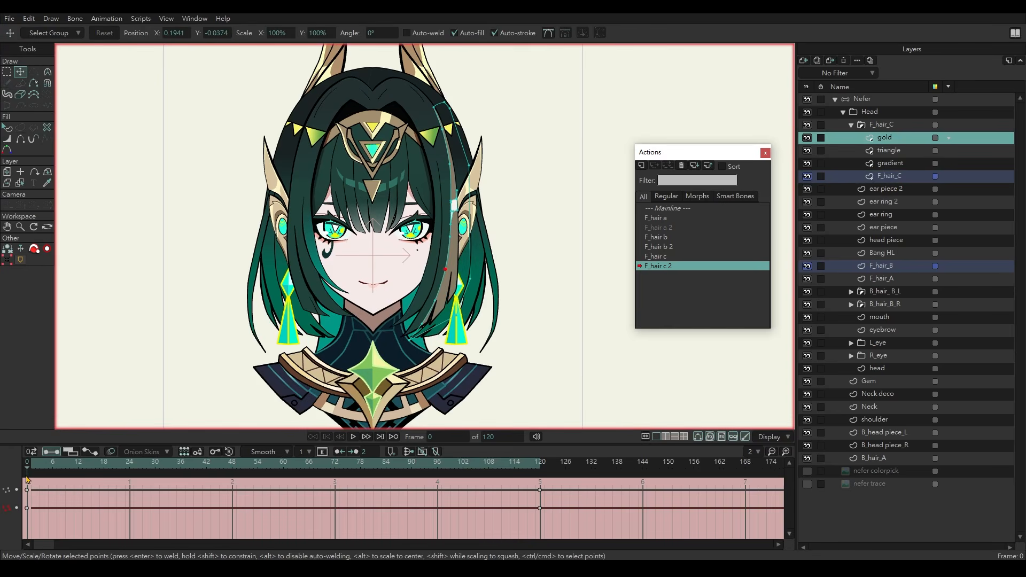
Select the tip points of the left-hand F_hair_C strand and shift them toward the face at frame 120 of F_hair c 2.
{"action": "left_click", "coordinate": [889, 176]}
{"action": "left_click", "coordinate": [540, 463]}
{"action": "left_click_drag", "start_coordinate": [281, 241], "coordinate": [374, 329], "text": "ctrl"}
{"action": "left_click_drag", "start_coordinate": [364, 287], "coordinate": [374, 295]}
Refine the curve of the left-hand strand's tips with the Magnet tool in F_hair c 2.
{"action": "key", "text": "x"}
{"action": "scroll", "coordinate": [375, 296], "scroll_direction": "up", "scroll_amount": 3}
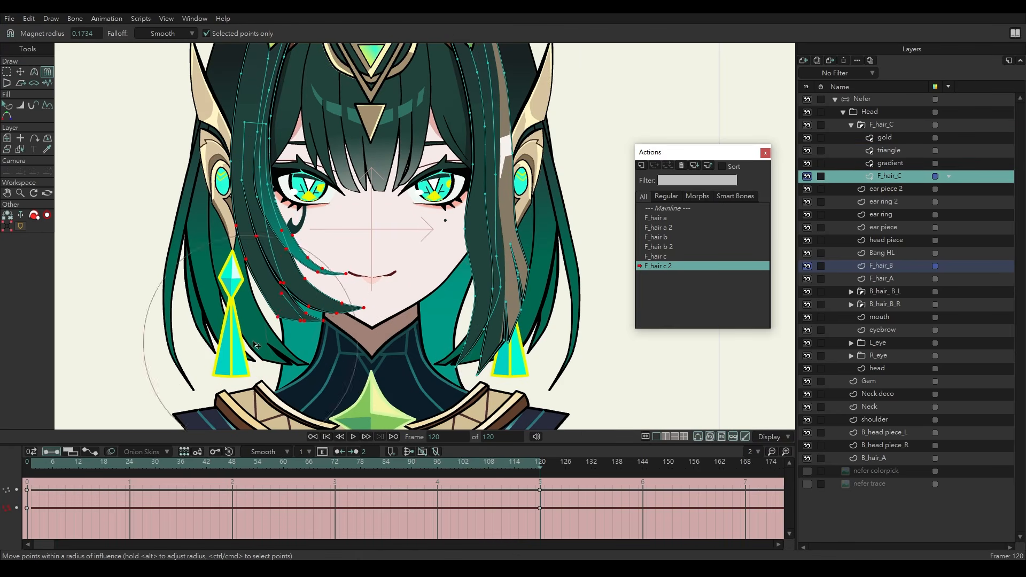
{"action": "scroll", "coordinate": [429, 302], "scroll_direction": "down", "scroll_amount": 3}
{"action": "left_click_drag", "start_coordinate": [539, 463], "coordinate": [2, 383]}
Return to Mainline and swing the pendulum bone chain with Manipulate Bones to test the hair's sway.
{"action": "double_click", "coordinate": [668, 208]}
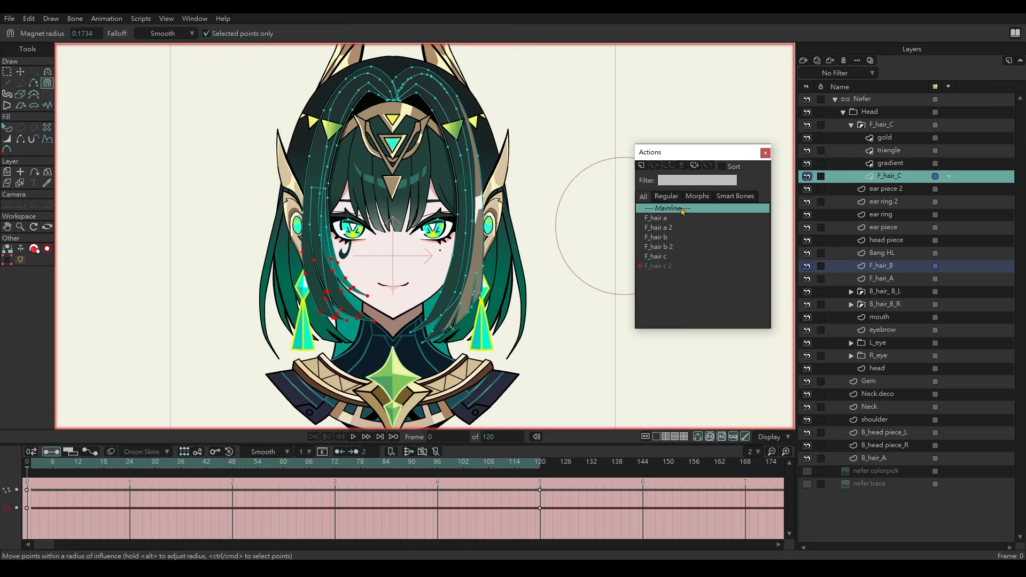
{"action": "scroll", "coordinate": [471, 249], "scroll_direction": "down", "scroll_amount": 2}
{"action": "left_click_drag", "start_coordinate": [469, 248], "coordinate": [443, 257]}
{"action": "left_click", "coordinate": [887, 99]}
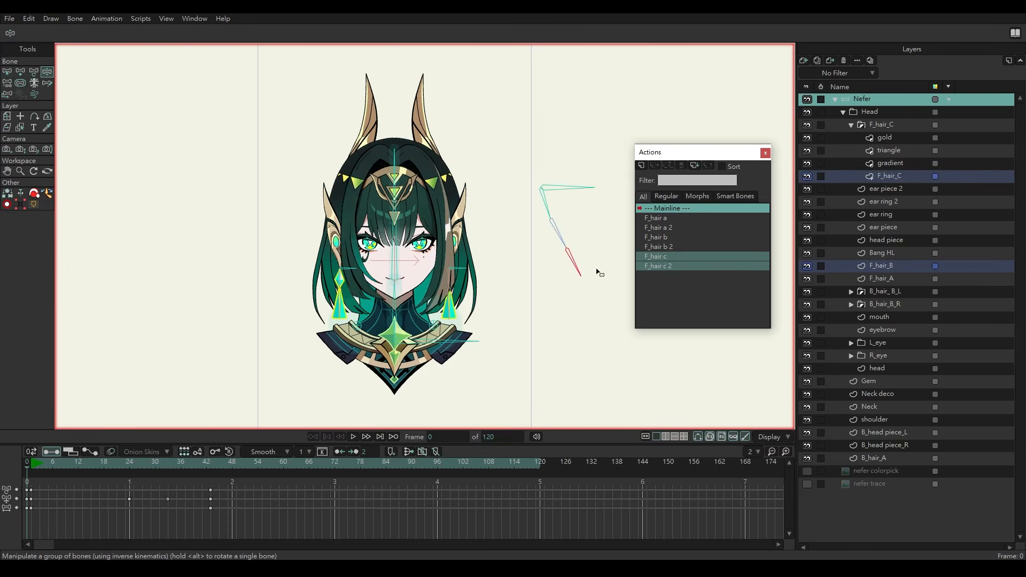
{"action": "left_click_drag", "start_coordinate": [548, 322], "coordinate": [587, 223]}
Open the F_hair a 2 action and scrub its timeline to review the bone and hair motion.
{"action": "double_click", "coordinate": [661, 226]}
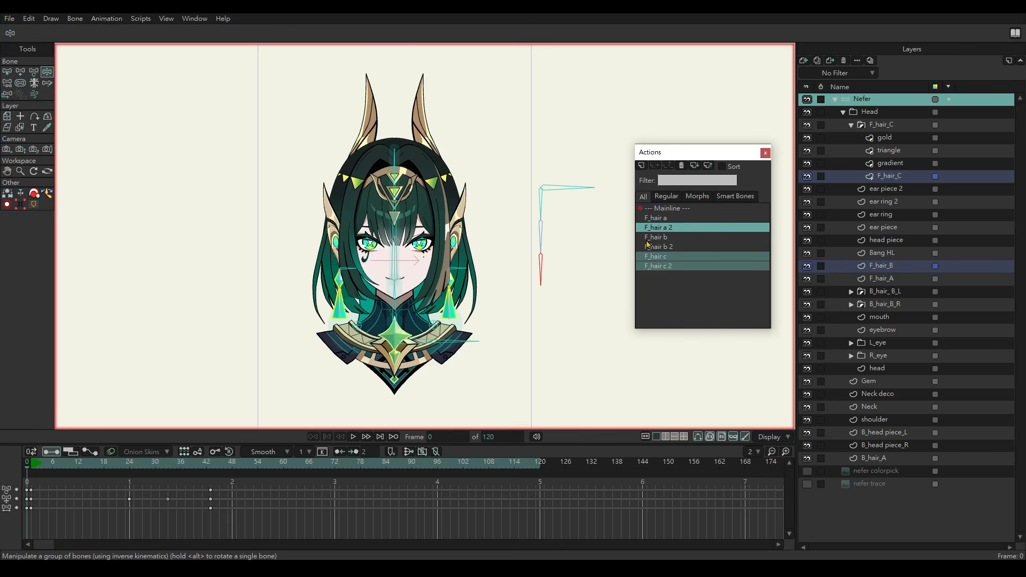
{"action": "double_click", "coordinate": [689, 233]}
{"action": "left_click_drag", "start_coordinate": [493, 463], "coordinate": [509, 463]}
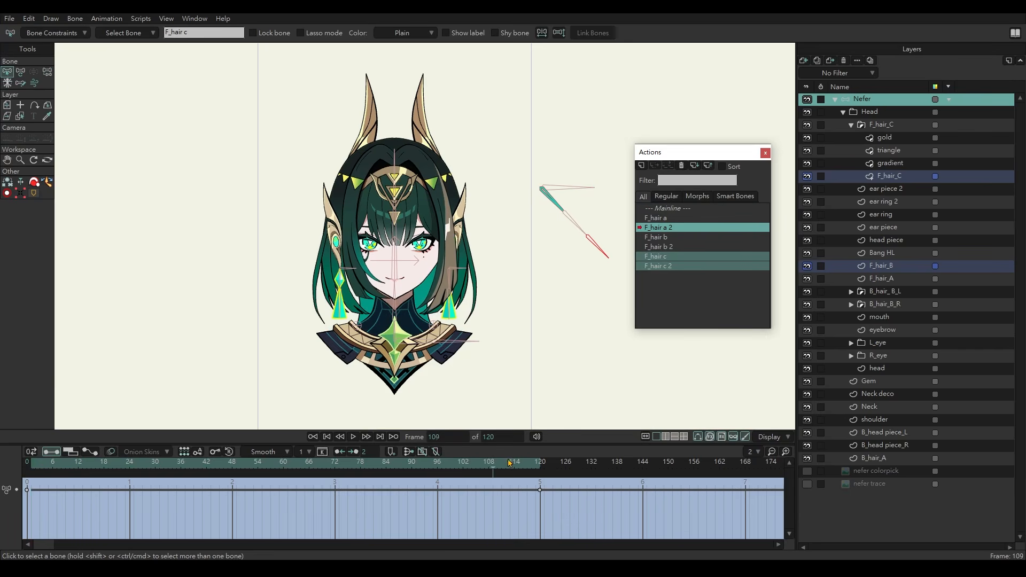
Select points on the right-hand front hair at frame 120 of F_hair a 2 and scrub the action to check the motion.
{"action": "scroll", "coordinate": [474, 233], "scroll_direction": "up", "scroll_amount": 2}
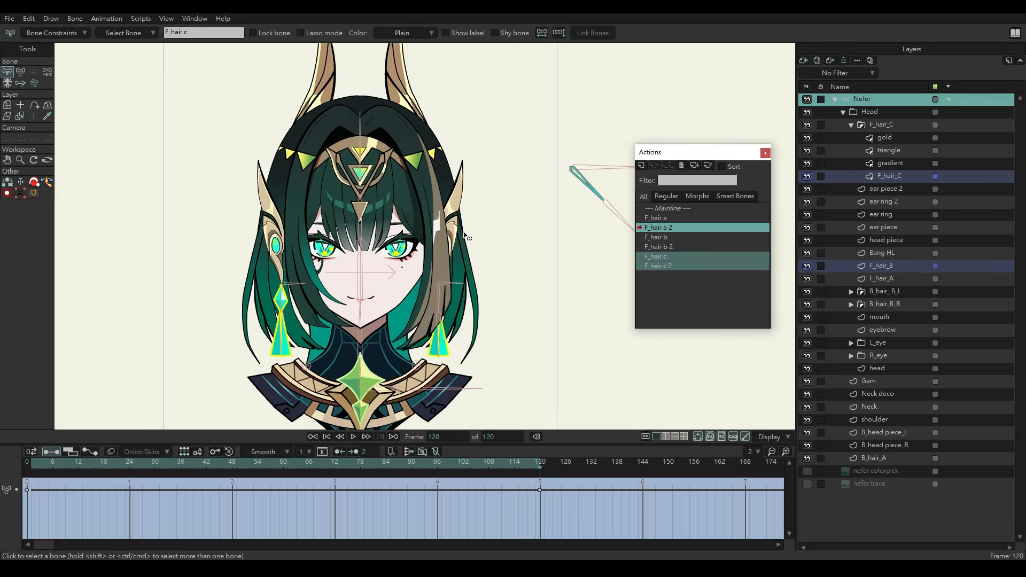
{"action": "right_click", "coordinate": [436, 229], "text": "alt"}
{"action": "key", "text": "g"}
{"action": "left_click_drag", "start_coordinate": [550, 179], "coordinate": [377, 427]}
{"action": "key", "text": "t"}
{"action": "left_click_drag", "start_coordinate": [225, 463], "coordinate": [69, 458]}
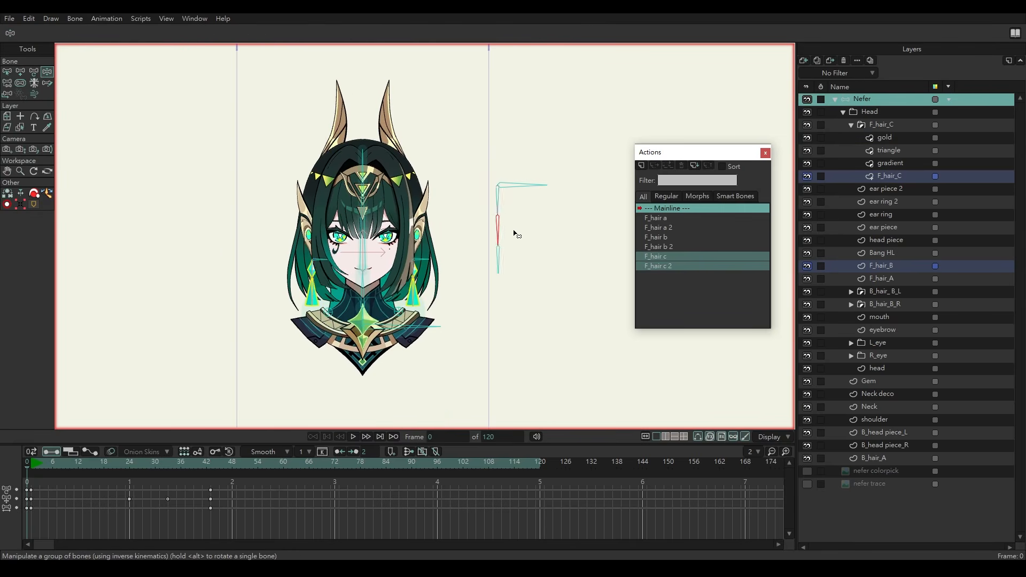
Swing the pendulum bones with Manipulate Bones in Mainline, play the animation and return to the start.
{"action": "left_click_drag", "start_coordinate": [515, 234], "coordinate": [437, 355]}
{"action": "left_click", "coordinate": [353, 437]}
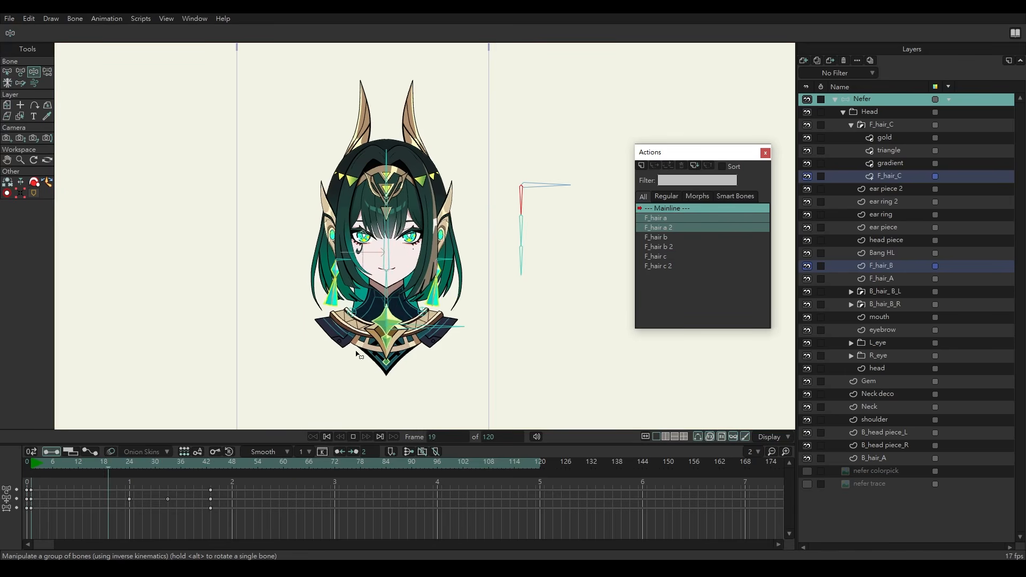
{"action": "left_click", "coordinate": [327, 436]}
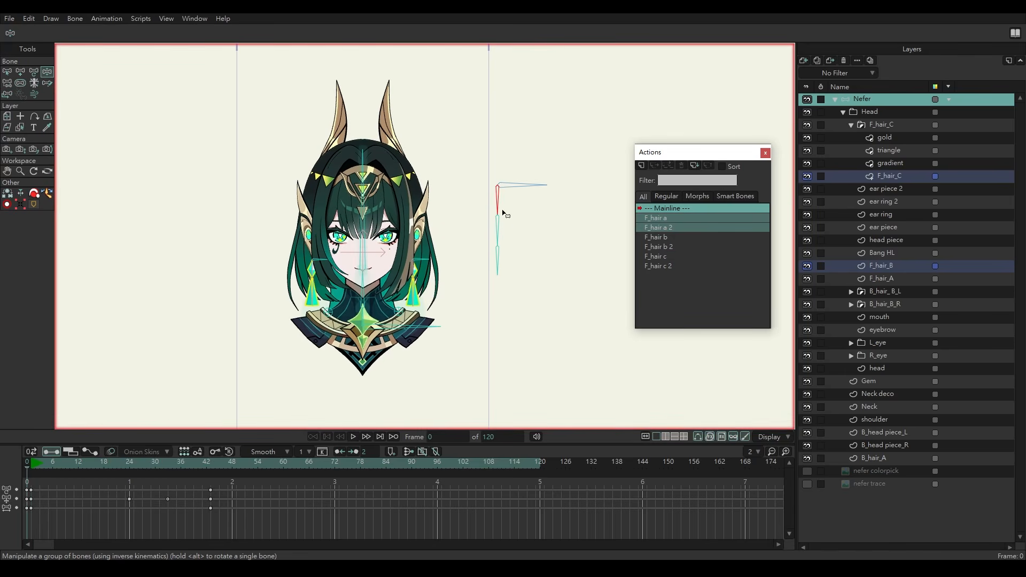
Select the three pendulum bones, turn on bone dynamics for them in the constraints, and play the animation.
{"action": "left_click_drag", "start_coordinate": [474, 199], "coordinate": [518, 282]}
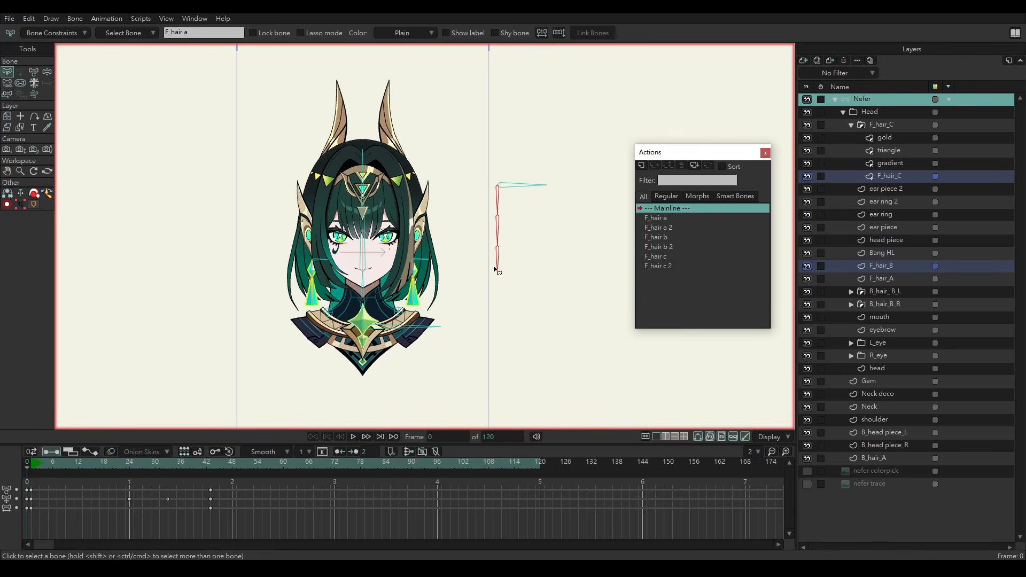
{"action": "left_click", "coordinate": [43, 33]}
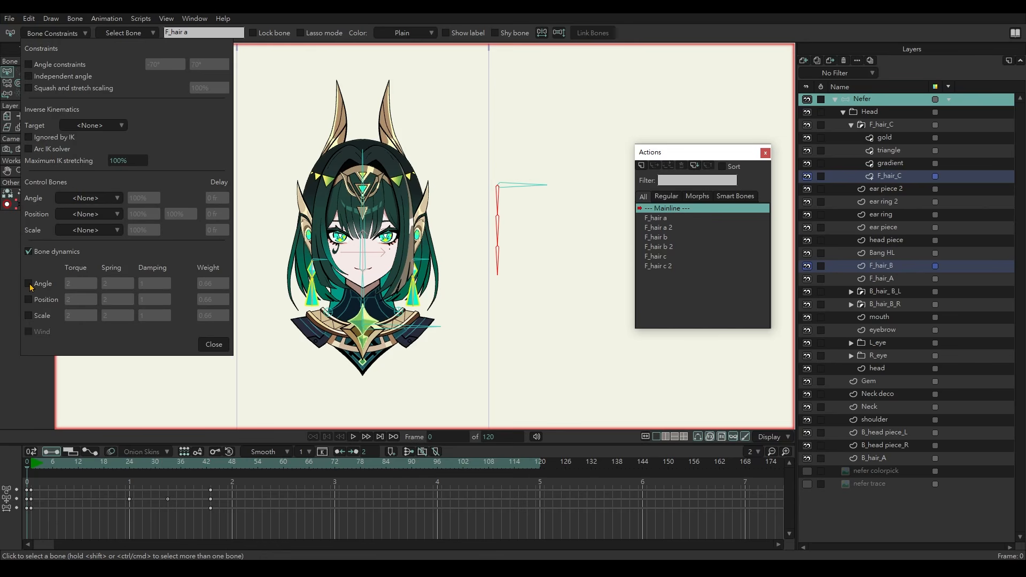
{"action": "left_click", "coordinate": [213, 345]}
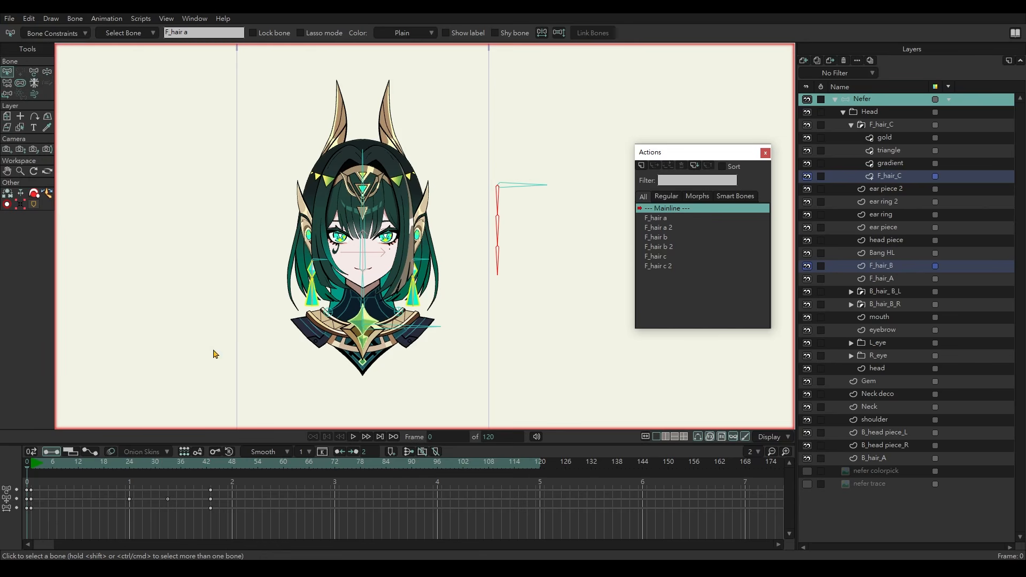
{"action": "left_click", "coordinate": [353, 436]}
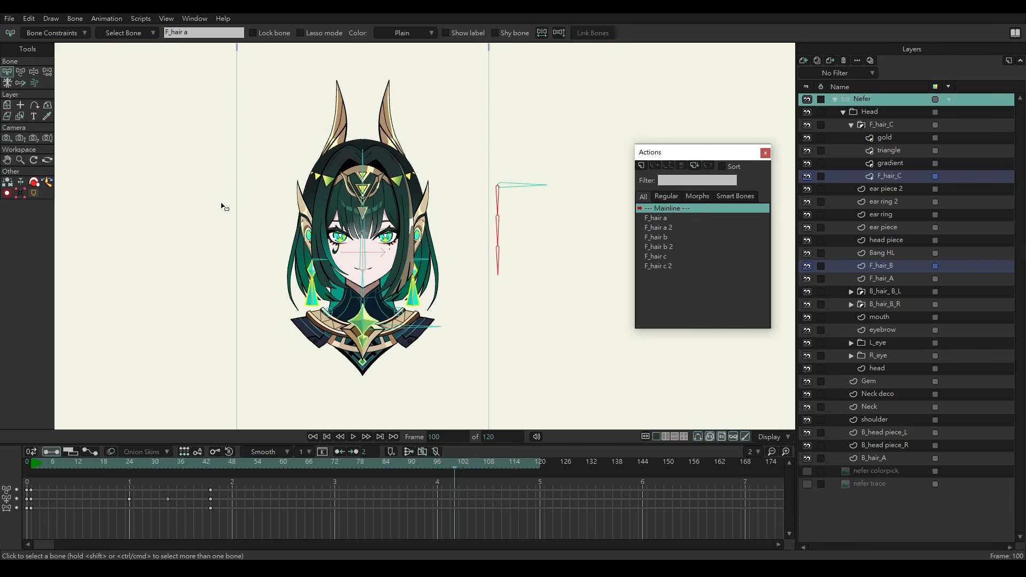
Tune the pendulum bones' angle dynamics during playback, giving the F_hair c bone torque 6.70, spring 3, damping 11.70 and weight 8.86.
{"action": "left_click", "coordinate": [75, 36]}
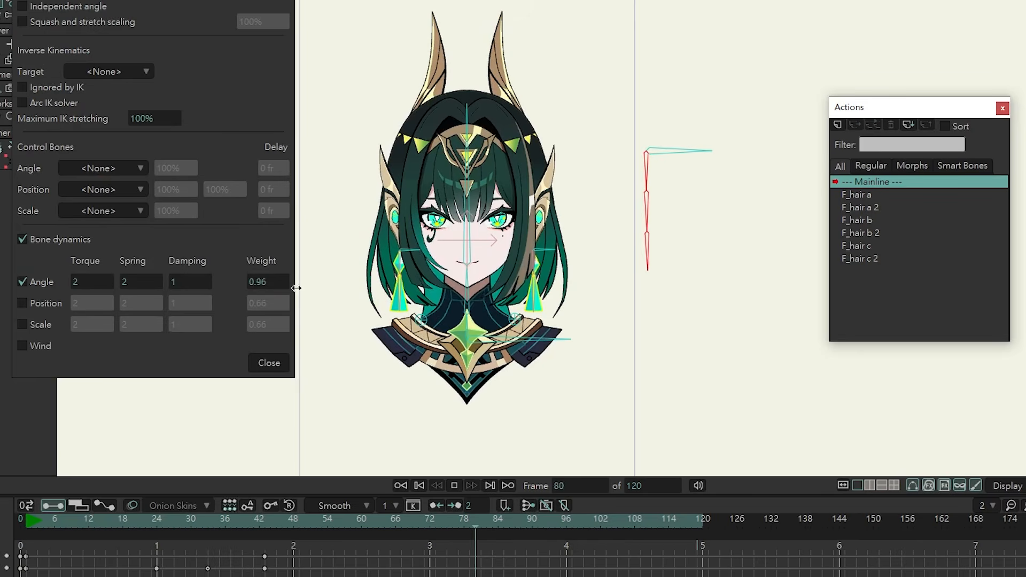
{"action": "left_click_drag", "start_coordinate": [386, 289], "coordinate": [402, 290]}
{"action": "scroll", "coordinate": [93, 279], "scroll_direction": "down", "scroll_amount": 6}
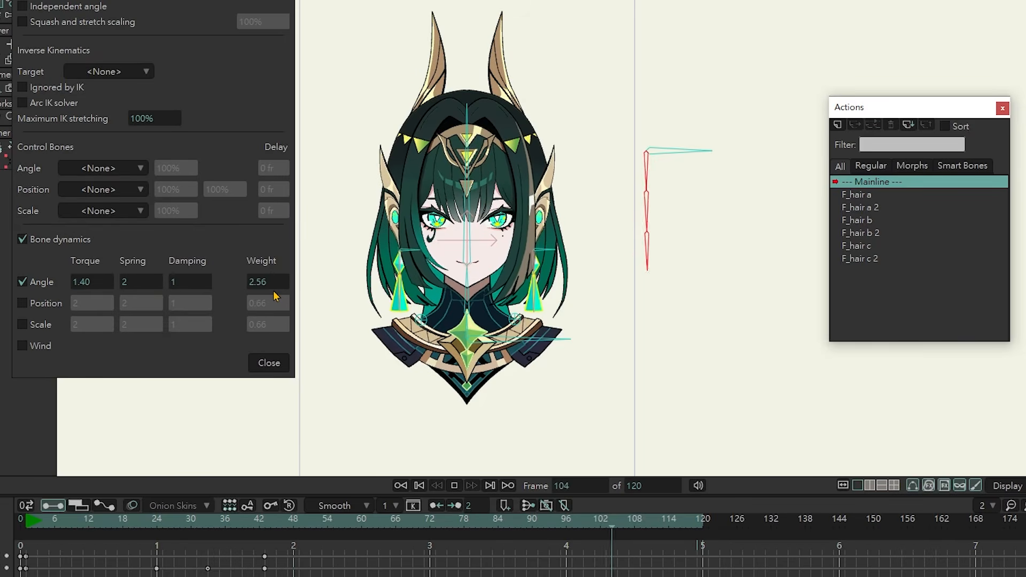
{"action": "left_click_drag", "start_coordinate": [190, 283], "coordinate": [378, 297]}
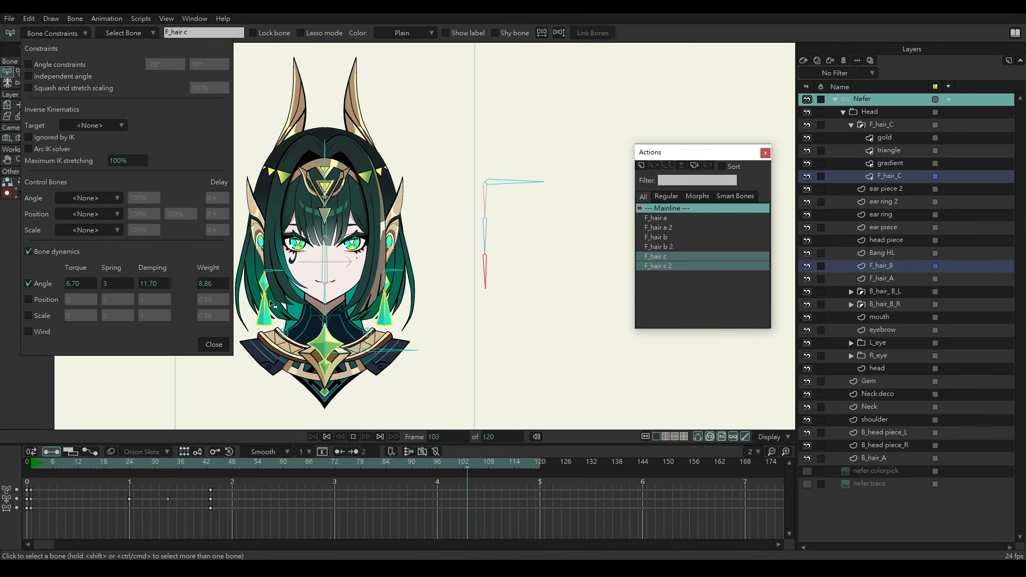
{"action": "left_click", "coordinate": [213, 345]}
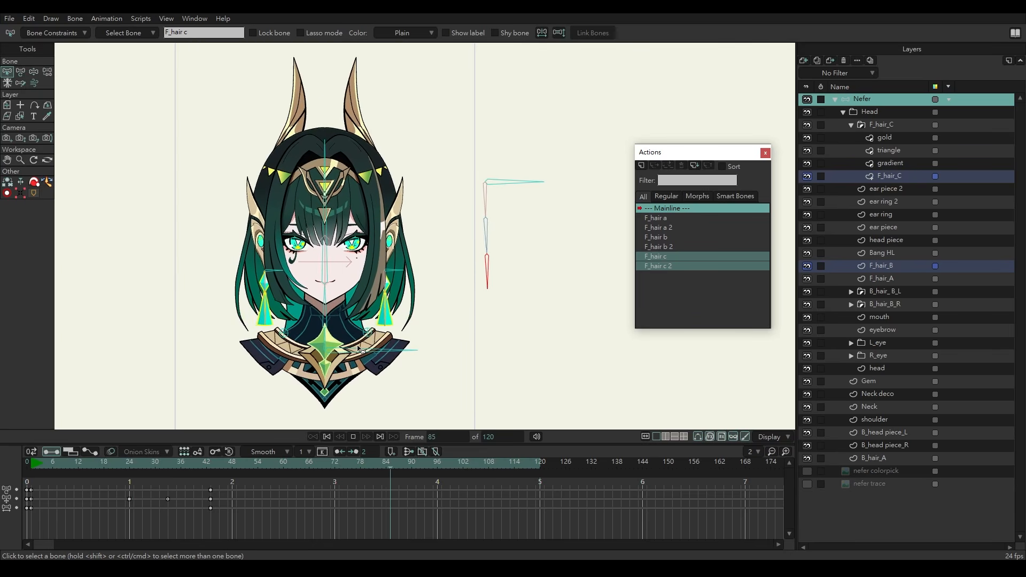
Rewind the timeline and adjust the points of the left-hand F_hair_C strand at frame 120 of the F_hair d action.
{"action": "left_click_drag", "start_coordinate": [91, 463], "coordinate": [12, 469]}
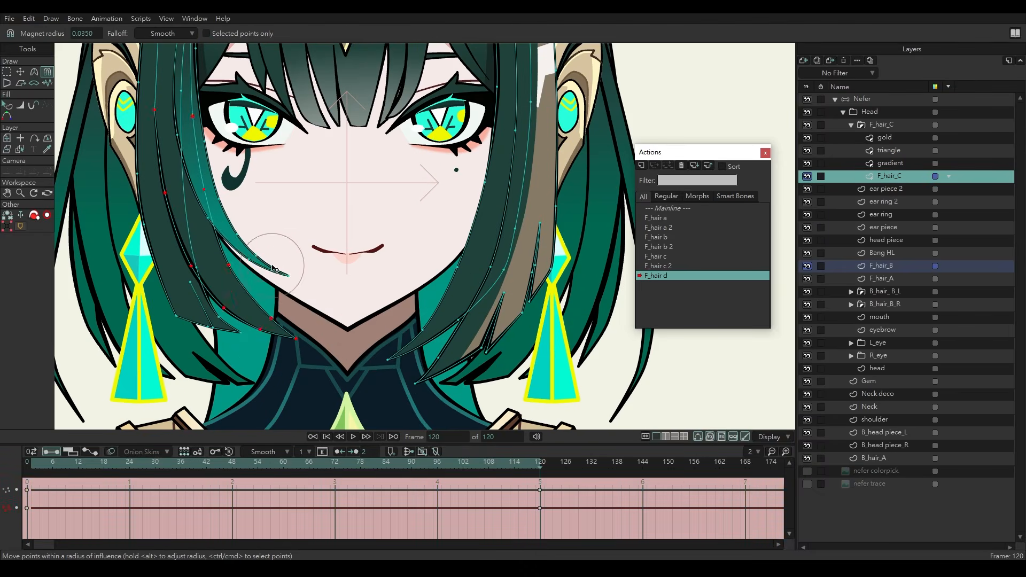
{"action": "key", "text": "t"}
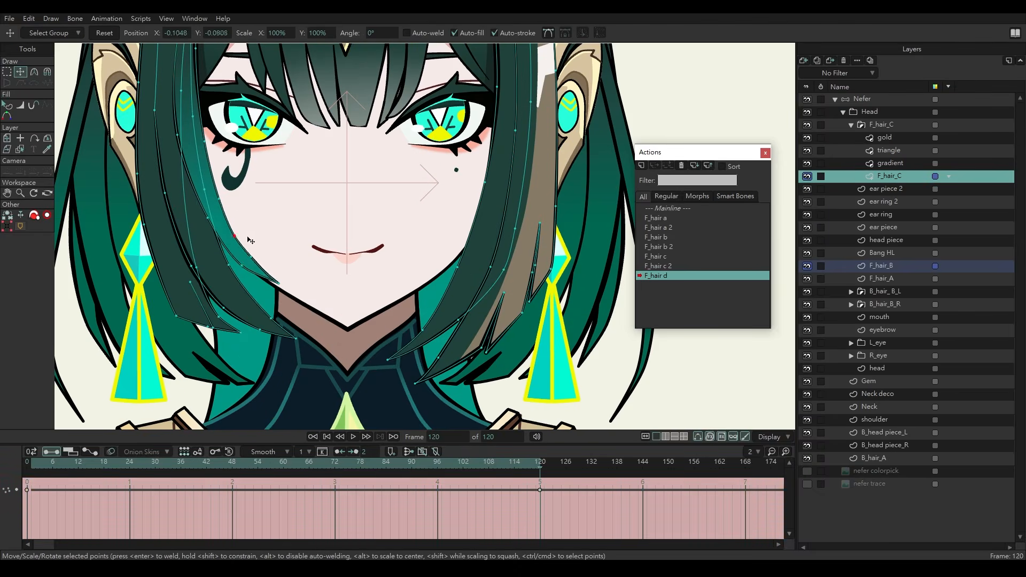
{"action": "scroll", "coordinate": [308, 307], "scroll_direction": "up", "scroll_amount": 4}
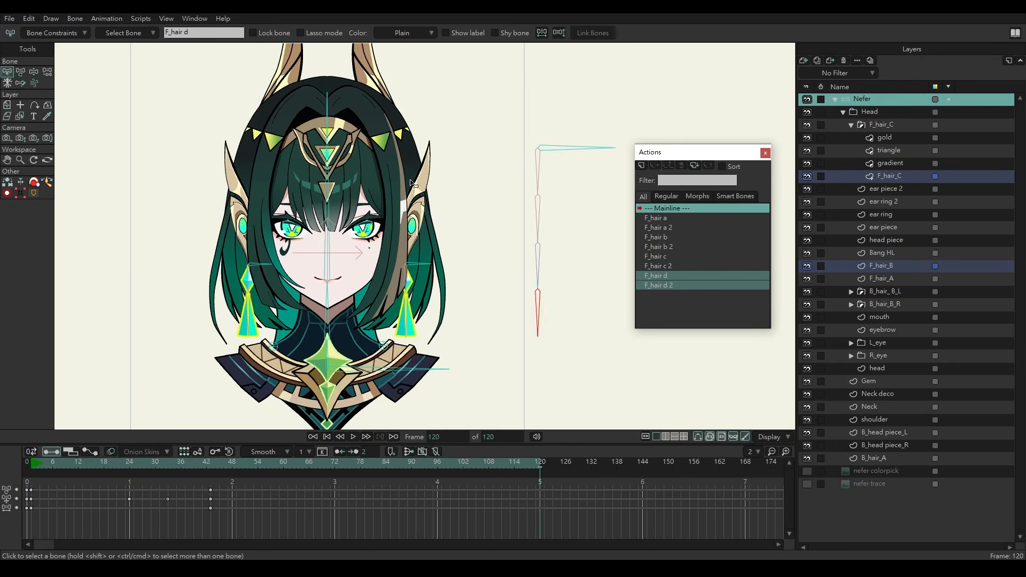
Set the F_hair d bone's angle dynamics to torque 2, spring 2, damping 5 and weight 2.68, checking the sway in playback.
{"action": "key", "text": "space"}
{"action": "key", "text": "space"}
{"action": "left_click", "coordinate": [53, 32]}
{"action": "left_click", "coordinate": [53, 33]}
{"action": "key", "text": "space"}
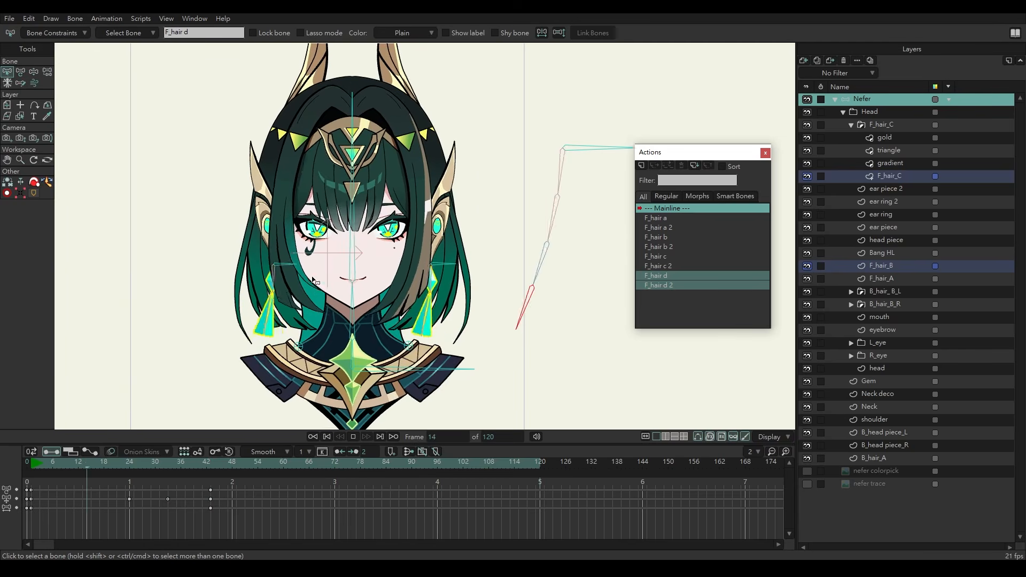
{"action": "left_click", "coordinate": [53, 33]}
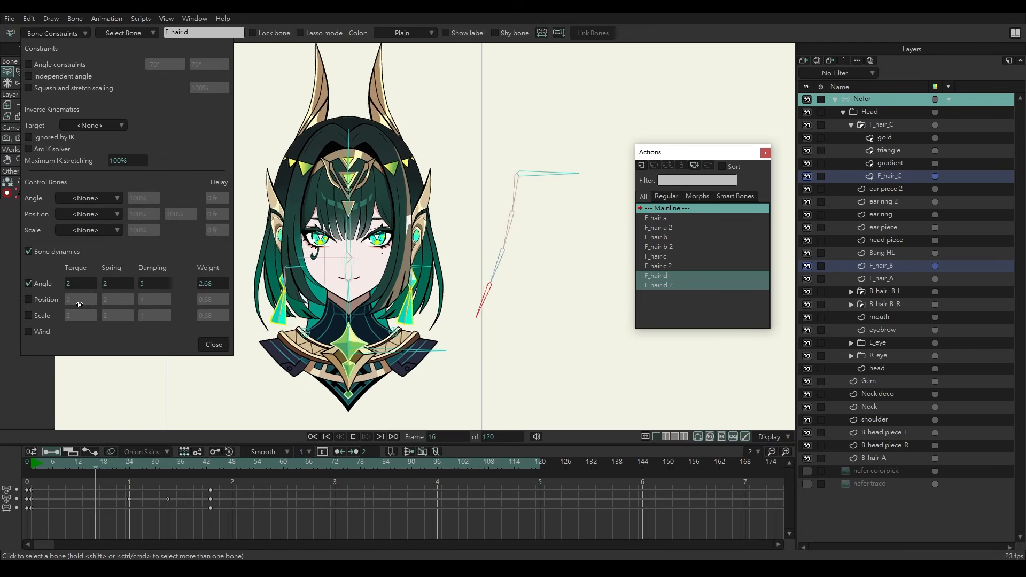
{"action": "left_click", "coordinate": [458, 307]}
Shorten the F_hair d bone to a length of about 0.0862 at frame 0 by raising its tip, and replay the animation.
{"action": "key", "text": "space"}
{"action": "key", "text": "t"}
{"action": "scroll", "coordinate": [495, 323], "scroll_direction": "up", "scroll_amount": 3}
{"action": "left_click_drag", "start_coordinate": [491, 314], "coordinate": [490, 282]}
{"action": "scroll", "coordinate": [514, 282], "scroll_direction": "down", "scroll_amount": 2}
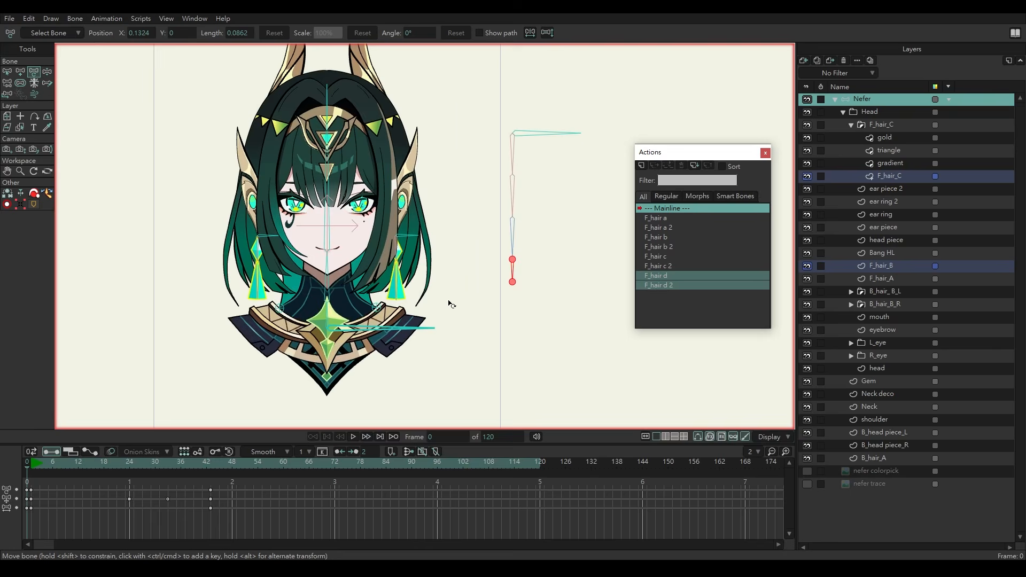
{"action": "key", "text": "space"}
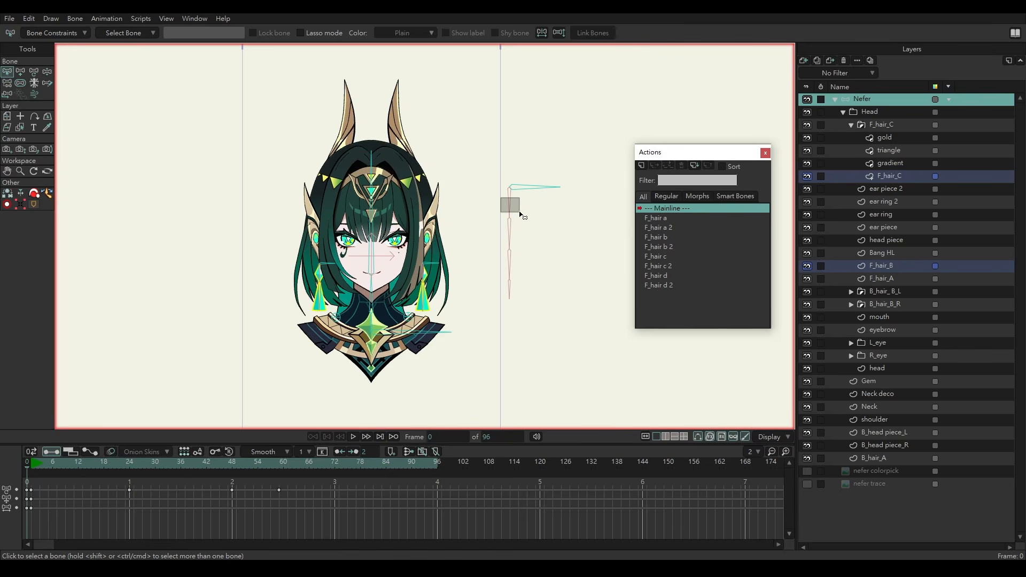
Turn on Independent angle for the F_hair a bone at the top of the pendulum chain and play the animation.
{"action": "left_click", "coordinate": [512, 208]}
{"action": "left_click", "coordinate": [79, 35]}
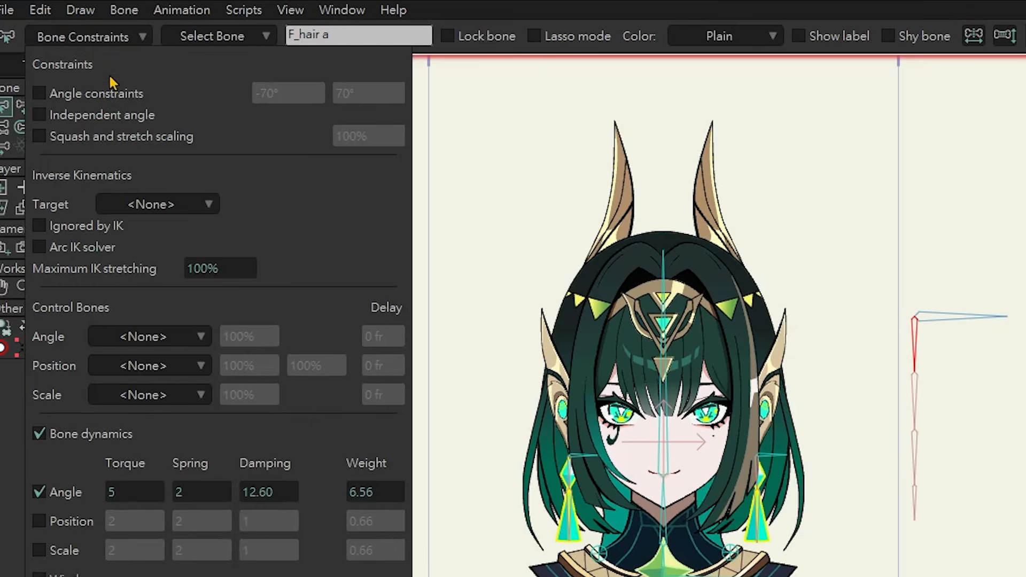
{"action": "left_click", "coordinate": [82, 117]}
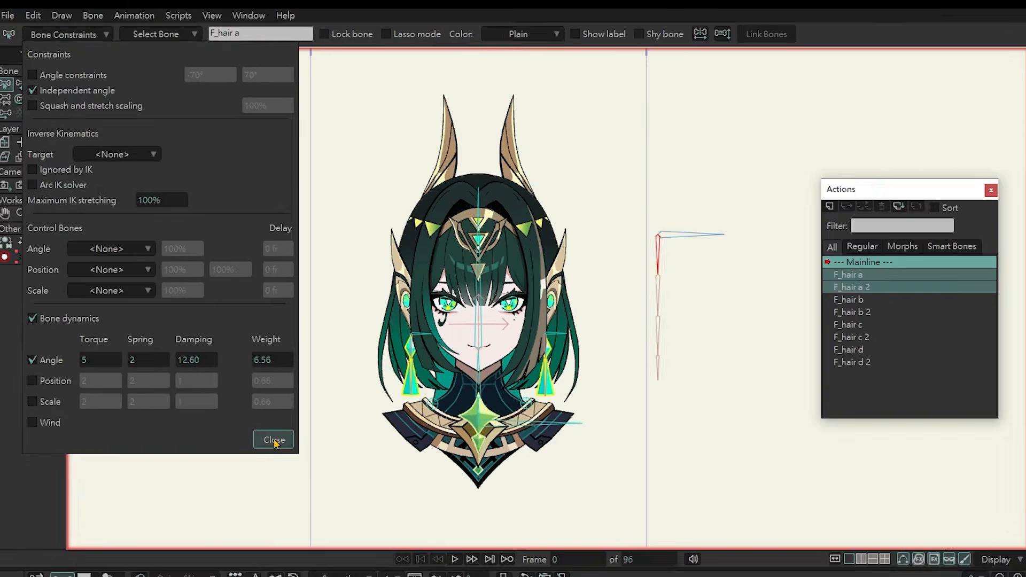
{"action": "left_click", "coordinate": [355, 568]}
{"action": "left_click", "coordinate": [353, 437]}
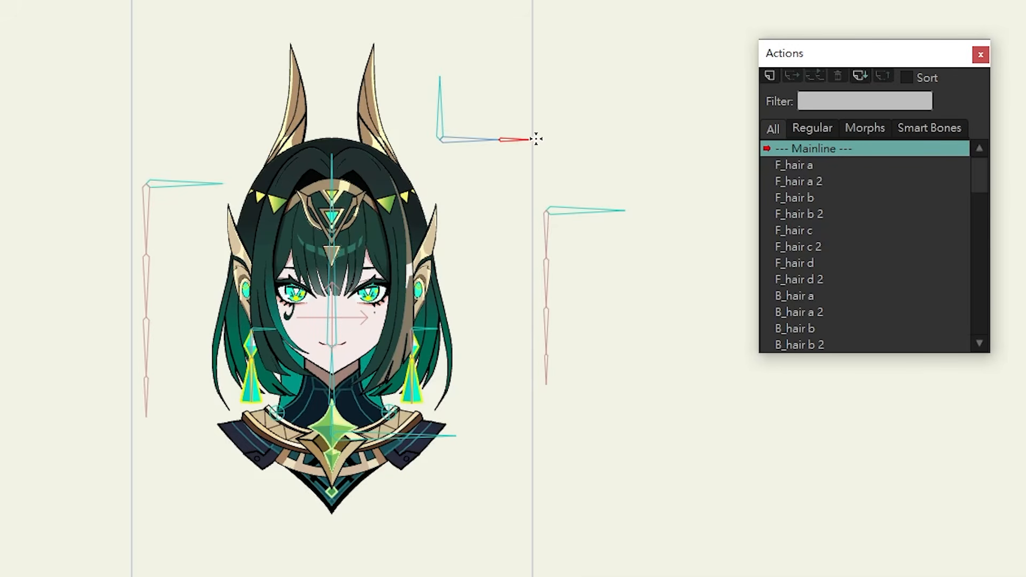
Extend the horizontal bone chain beside the right-hand horn.
{"action": "left_click_drag", "start_coordinate": [627, 118], "coordinate": [471, 145]}
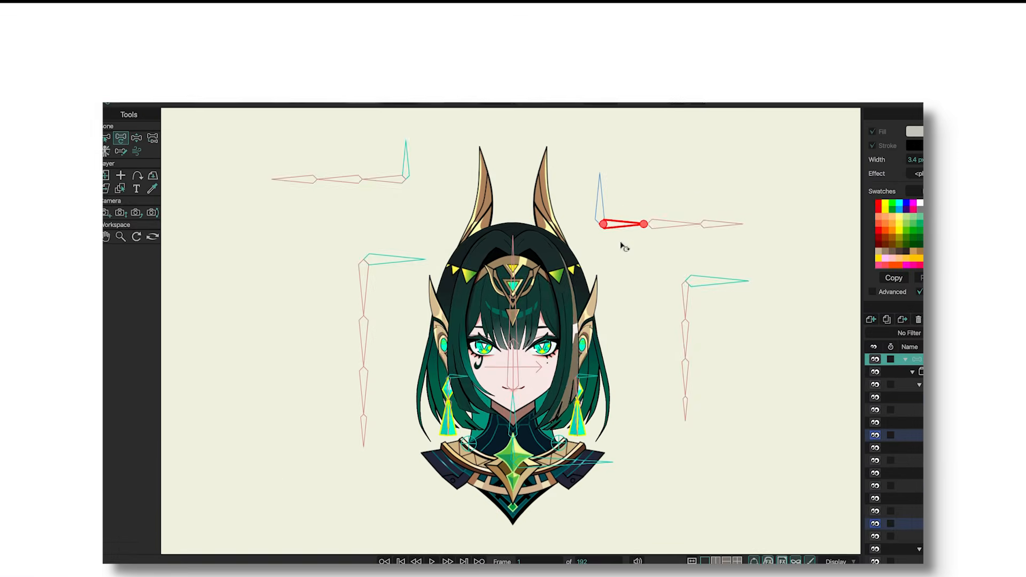
Swing both horizontal bone chains upward to test the hair's vertical motion, and undo both rotations.
{"action": "left_click_drag", "start_coordinate": [664, 158], "coordinate": [674, 123]}
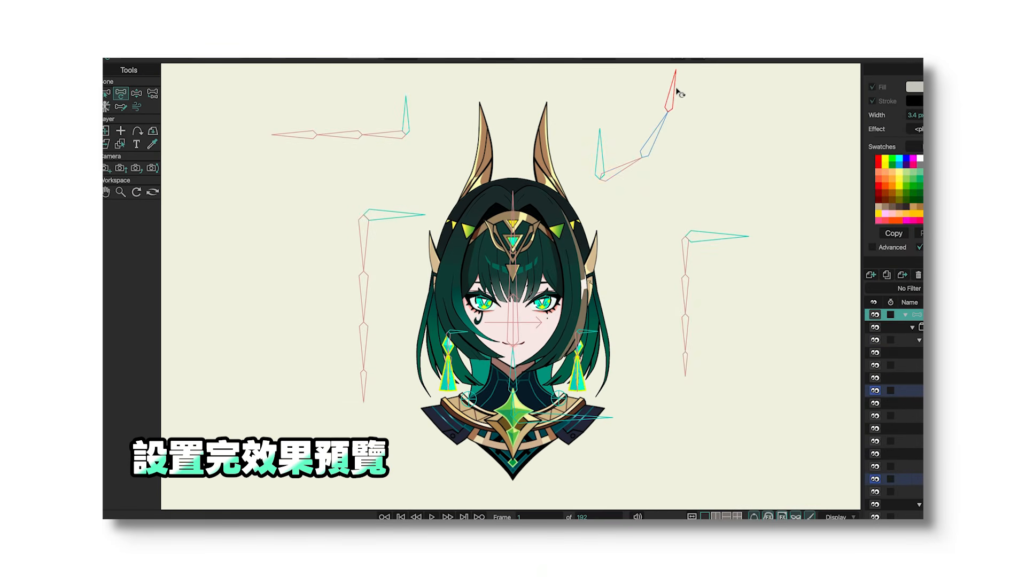
{"action": "left_click_drag", "start_coordinate": [383, 146], "coordinate": [343, 101]}
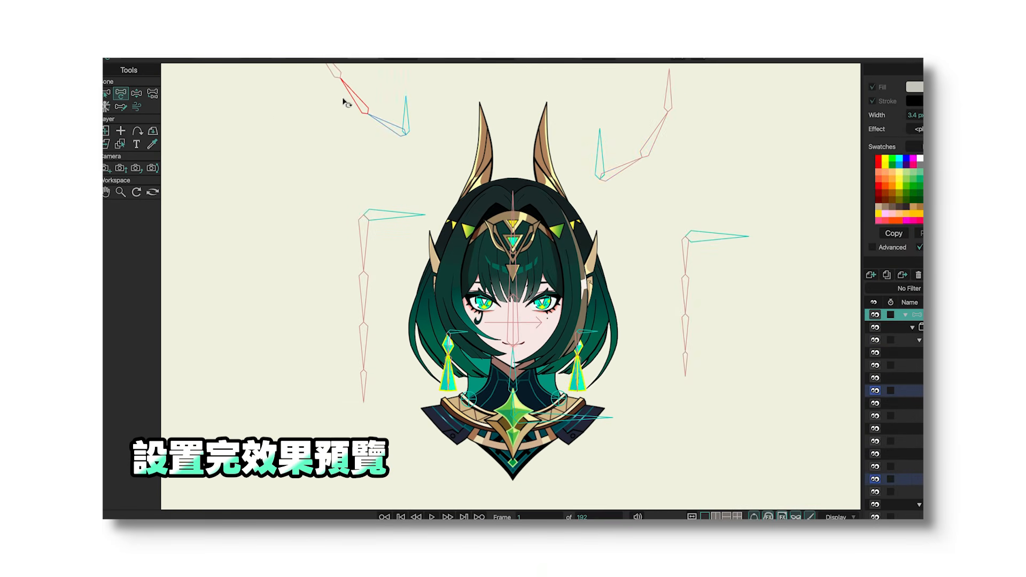
{"action": "key", "text": "super+z"}
{"action": "key", "text": "super+z"}
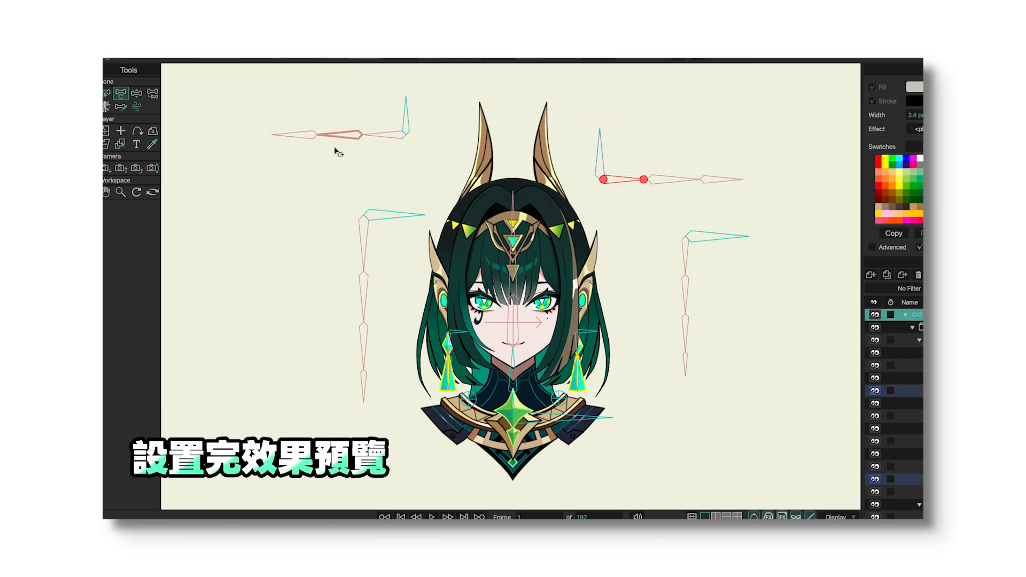
Swing both horizontal bone chains downward and move the right-hand pendulum chain to preview the combined hair motion.
{"action": "left_click_drag", "start_coordinate": [339, 151], "coordinate": [332, 166]}
{"action": "left_click_drag", "start_coordinate": [625, 178], "coordinate": [627, 213]}
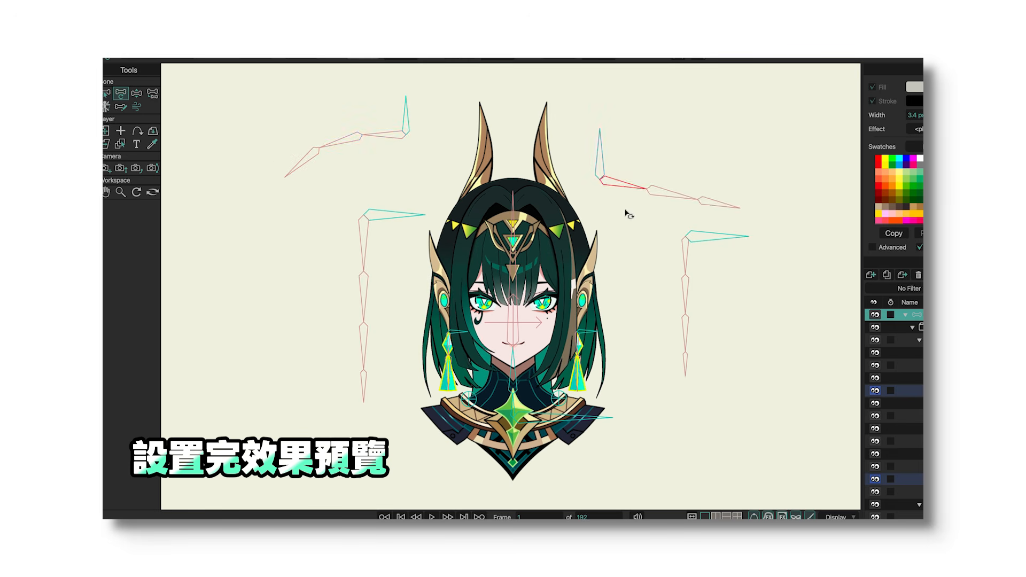
{"action": "left_click_drag", "start_coordinate": [713, 255], "coordinate": [688, 268]}
{"action": "mouse_move", "coordinate": [636, 220]}
{"action": "left_mouse_down"}
{"action": "mouse_move", "coordinate": [625, 215]}
{"action": "mouse_move", "coordinate": [620, 226]}
{"action": "mouse_move", "coordinate": [635, 219]}
{"action": "left_mouse_up"}
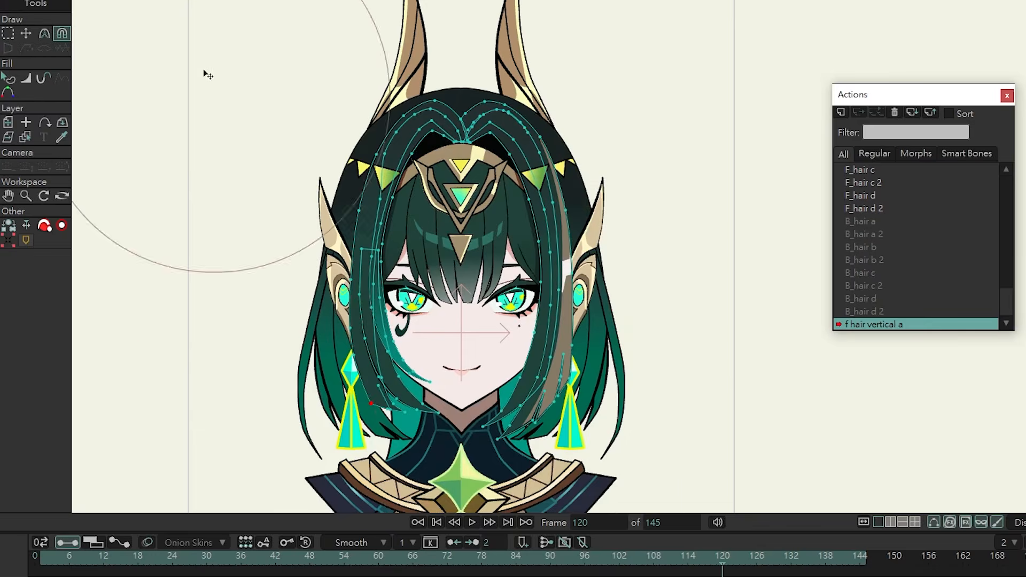
Bulge the F_hair_C strands outward on both sides with the Magnet tool at frame 120 of f hair vertical a, comparing against an earlier frame.
{"action": "left_click_drag", "start_coordinate": [324, 267], "coordinate": [310, 266]}
{"action": "left_click_drag", "start_coordinate": [596, 269], "coordinate": [600, 269]}
{"action": "left_click_drag", "start_coordinate": [528, 290], "coordinate": [454, 291], "text": "alt"}
{"action": "left_click_drag", "start_coordinate": [282, 256], "coordinate": [272, 255]}
{"action": "left_click_drag", "start_coordinate": [384, 267], "coordinate": [387, 265]}
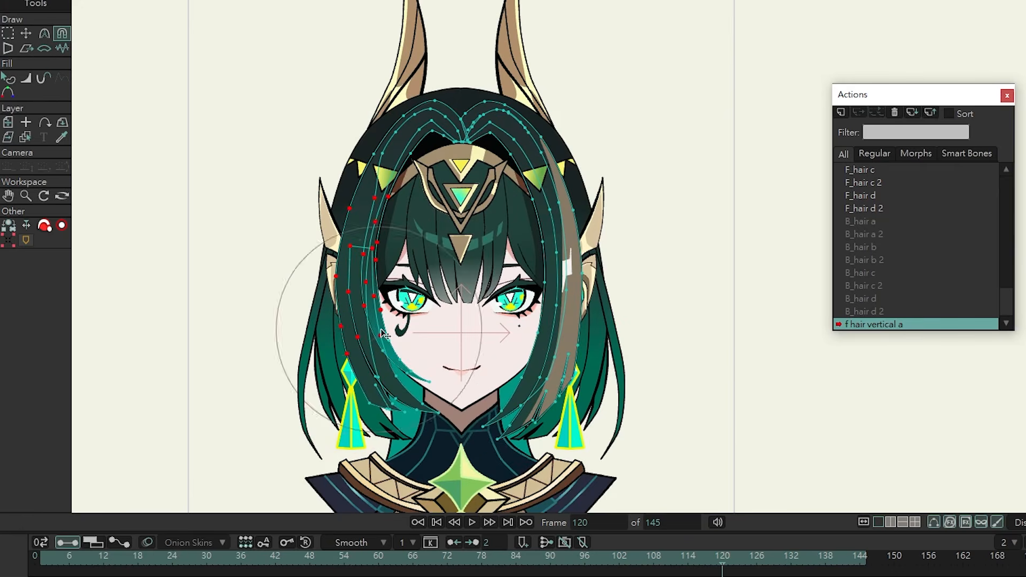
{"action": "left_click_drag", "start_coordinate": [414, 412], "coordinate": [414, 407]}
{"action": "left_click_drag", "start_coordinate": [527, 444], "coordinate": [517, 435]}
{"action": "left_click", "coordinate": [265, 556]}
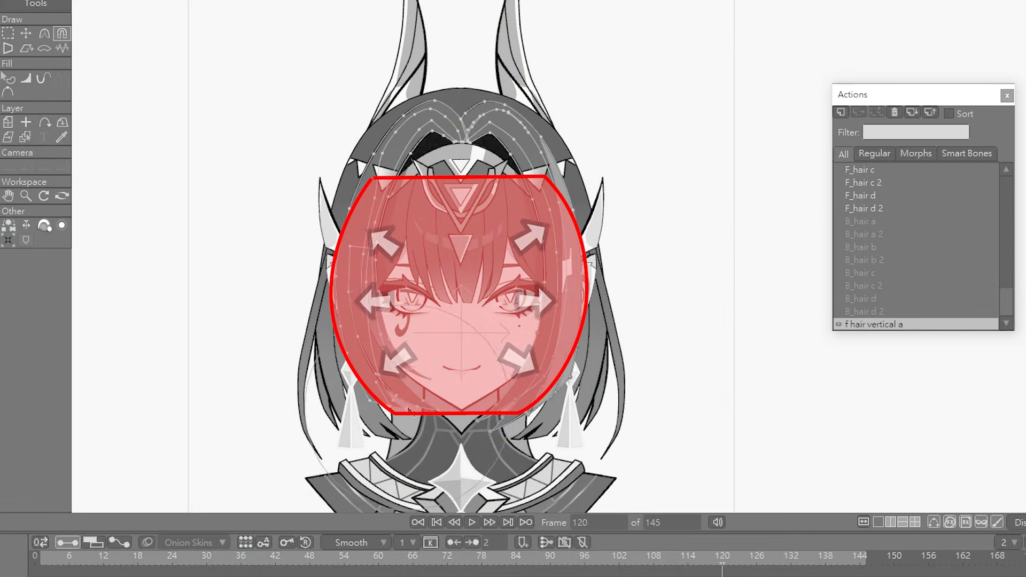
{"action": "left_click", "coordinate": [723, 556]}
Push the brown right-hand strand outward with the Magnet tool at frame 120 and scrub to check it.
{"action": "right_click", "coordinate": [575, 293], "text": "alt"}
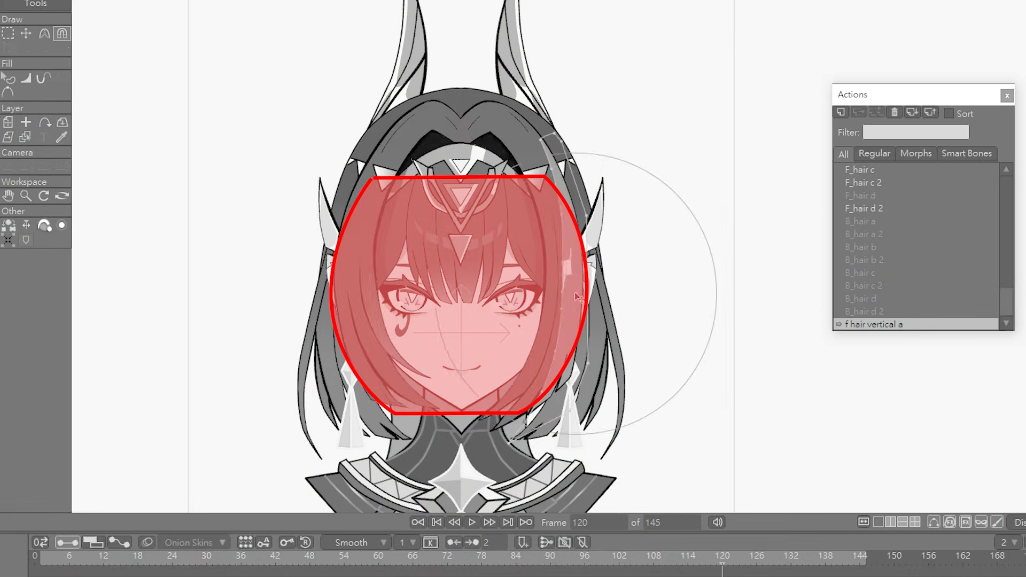
{"action": "left_click_drag", "start_coordinate": [571, 564], "coordinate": [722, 561]}
{"action": "left_click_drag", "start_coordinate": [485, 453], "coordinate": [483, 449]}
{"action": "mouse_move", "coordinate": [723, 558]}
{"action": "left_mouse_down"}
{"action": "mouse_move", "coordinate": [167, 558]}
{"action": "mouse_move", "coordinate": [723, 559]}
{"action": "left_mouse_up"}
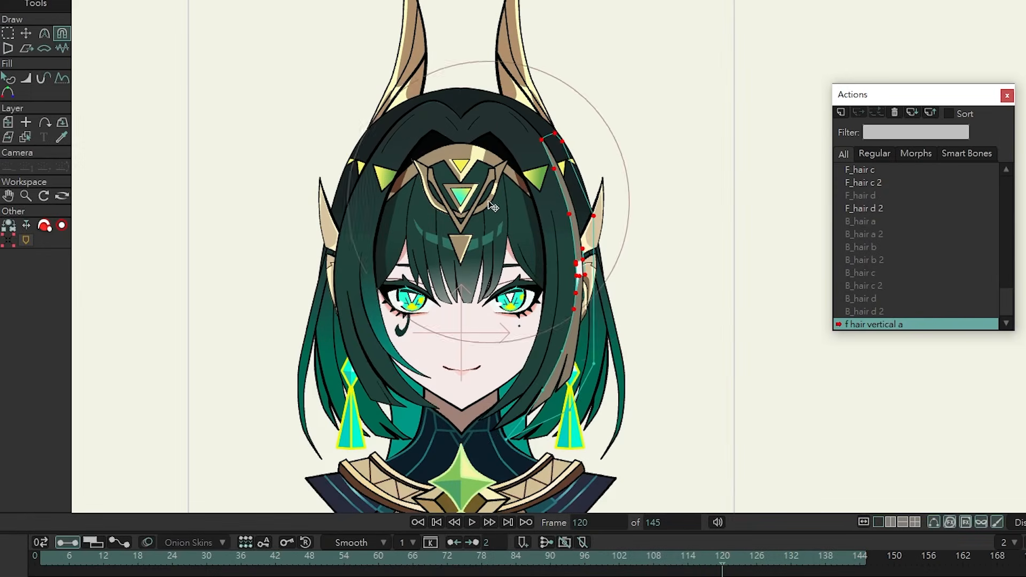
{"action": "left_click_drag", "start_coordinate": [502, 200], "coordinate": [508, 201]}
{"action": "left_click_drag", "start_coordinate": [722, 559], "coordinate": [642, 559]}
Spread the points of the bangs outward with the Magnet tool at frame 120 of f hair vertical a and scrub the action to check it.
{"action": "right_click", "coordinate": [438, 227], "text": "alt"}
{"action": "scroll", "coordinate": [430, 213], "scroll_direction": "up", "scroll_amount": 2}
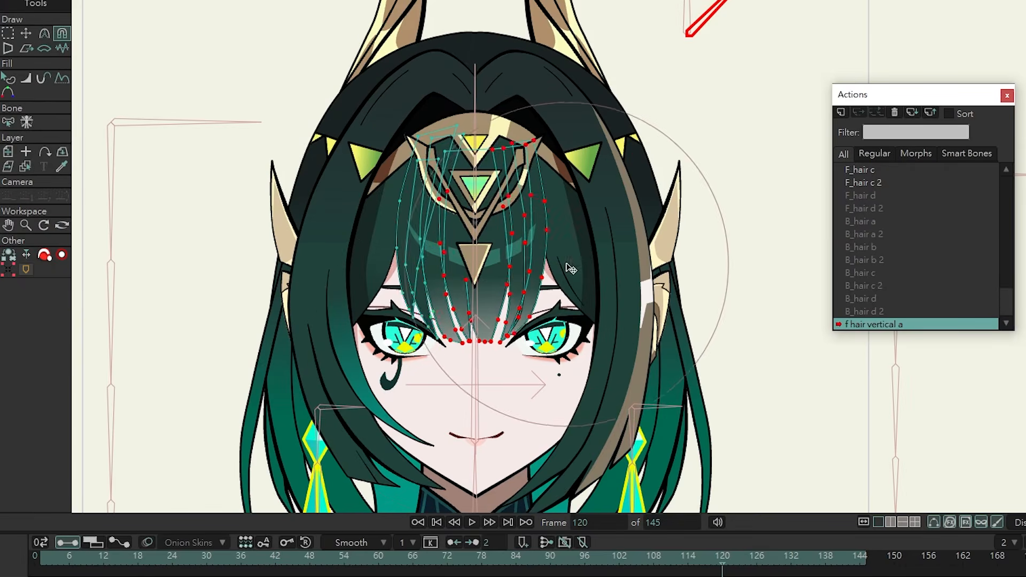
{"action": "left_click", "coordinate": [316, 267]}
{"action": "left_click_drag", "start_coordinate": [723, 558], "coordinate": [256, 558]}
{"action": "left_click_drag", "start_coordinate": [256, 559], "coordinate": [729, 561]}
Create a second smart bone action for the f hair vertical a bone, accepting the suggested name.
{"action": "scroll", "coordinate": [576, 237], "scroll_direction": "down", "scroll_amount": 2}
{"action": "left_click", "coordinate": [841, 112]}
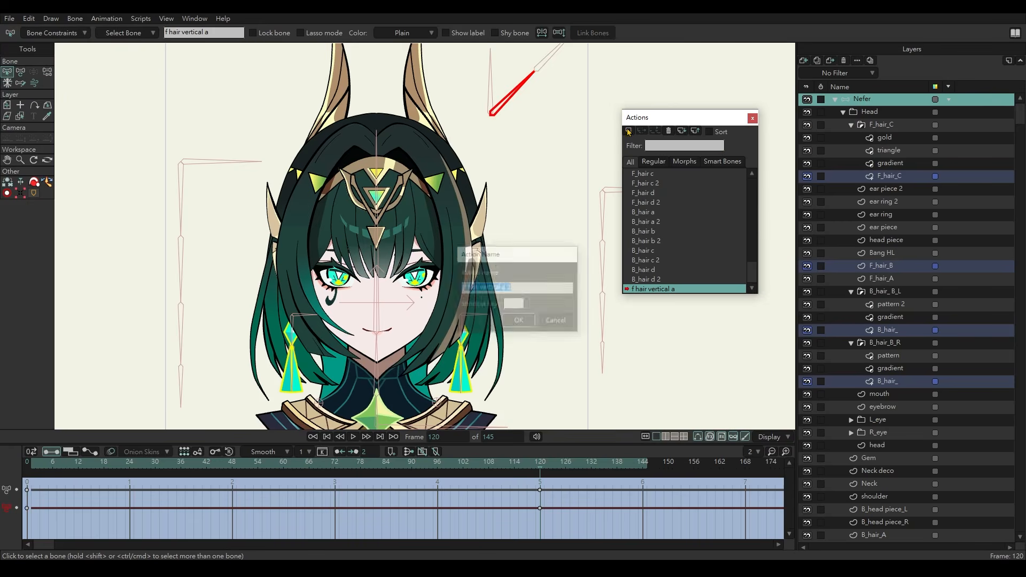
{"action": "left_click", "coordinate": [518, 320]}
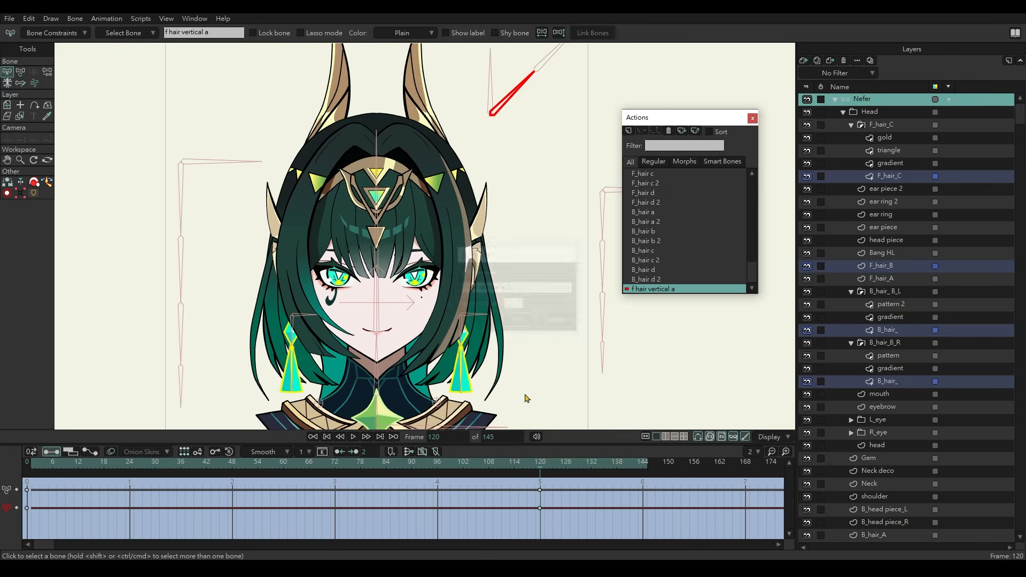
Pull the front hair strands inward on both sides with the Magnet tool at frame 120 of f hair vertical a 2.
{"action": "left_click", "coordinate": [540, 469]}
{"action": "key", "text": "t"}
{"action": "left_click_drag", "start_coordinate": [504, 221], "coordinate": [466, 259]}
{"action": "right_click", "coordinate": [449, 292], "text": "alt"}
{"action": "left_click_drag", "start_coordinate": [262, 265], "coordinate": [298, 266]}
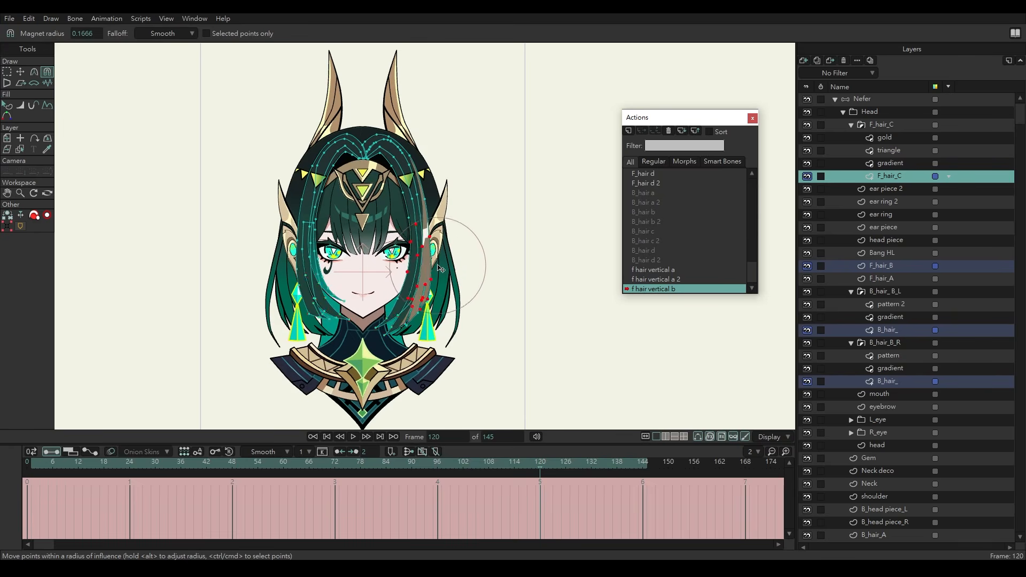
Deform the front hair with a magnet radius of about 0.17 at frame 120 of f hair vertical b, and scrub actions b and b 2.
{"action": "left_click_drag", "start_coordinate": [438, 266], "coordinate": [441, 265], "text": "alt"}
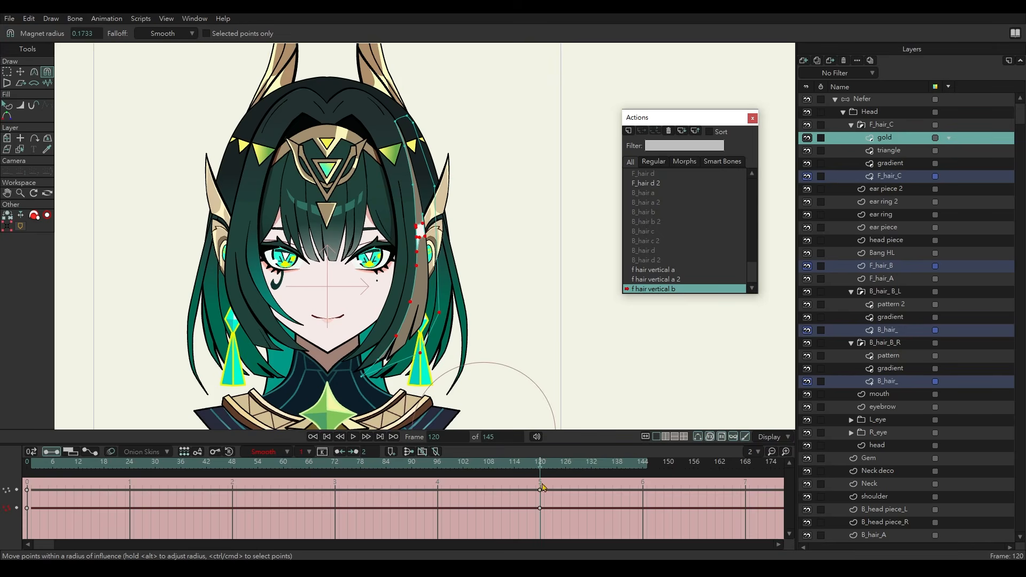
{"action": "left_click", "coordinate": [897, 100]}
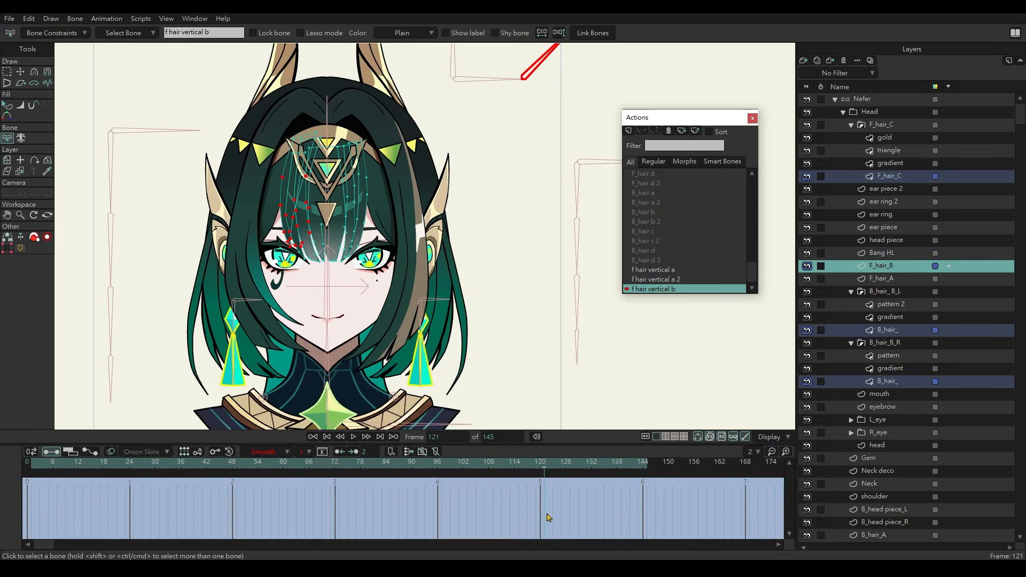
{"action": "left_click_drag", "start_coordinate": [520, 473], "coordinate": [208, 443]}
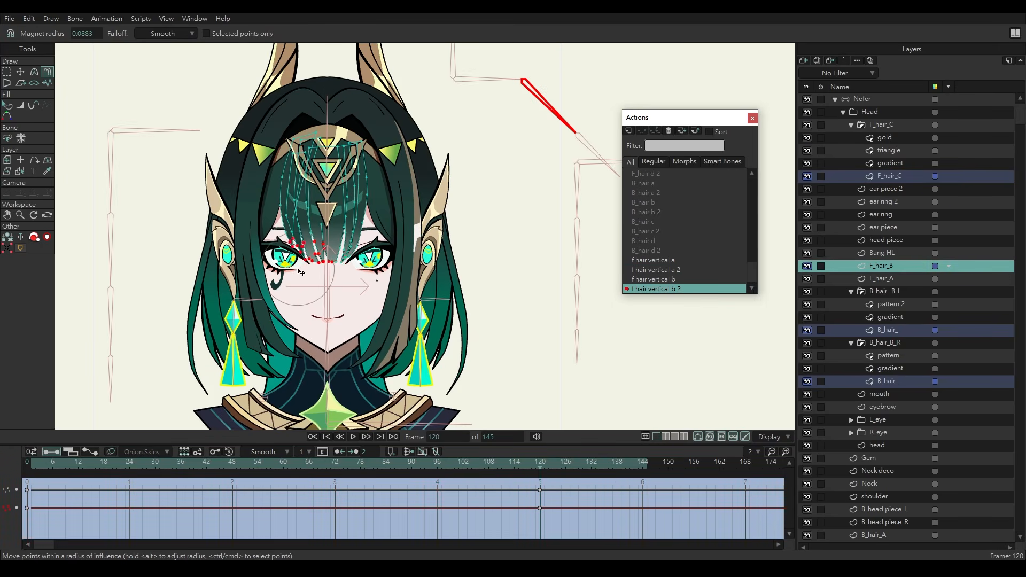
{"action": "left_click_drag", "start_coordinate": [519, 469], "coordinate": [381, 470]}
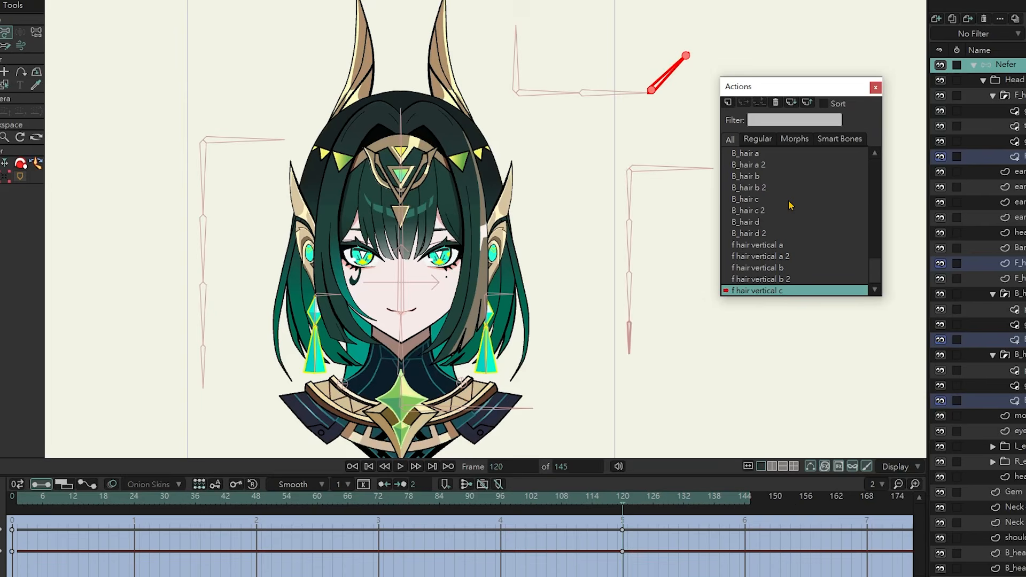
Copy the B_hair_ points in B_hair_B_L from frame 120 of the B_hair c action and paste them at frame 120 of f hair vertical c.
{"action": "left_click", "coordinate": [680, 213]}
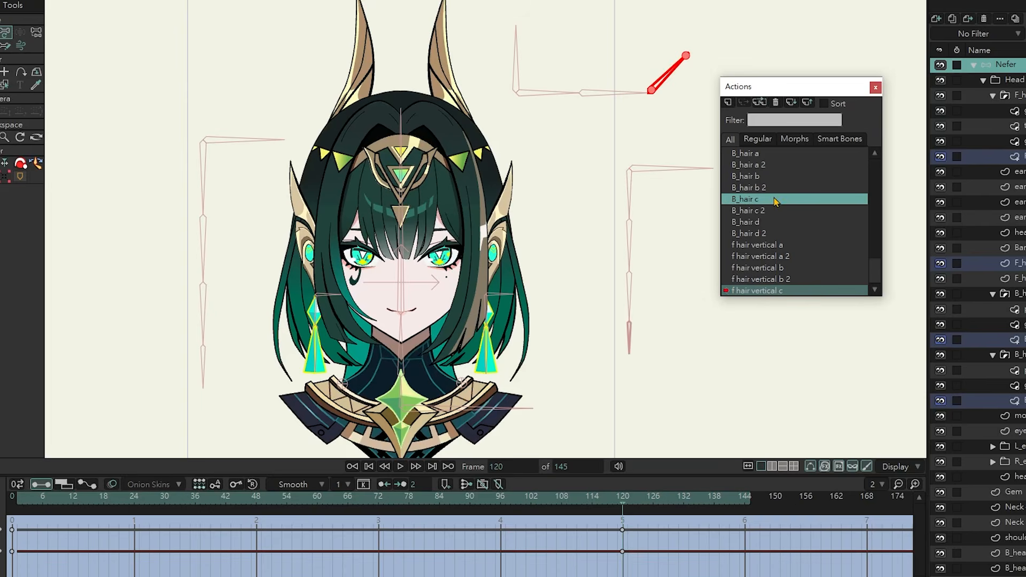
{"action": "left_click", "coordinate": [431, 479]}
{"action": "left_click_drag", "start_coordinate": [494, 516], "coordinate": [12, 502]}
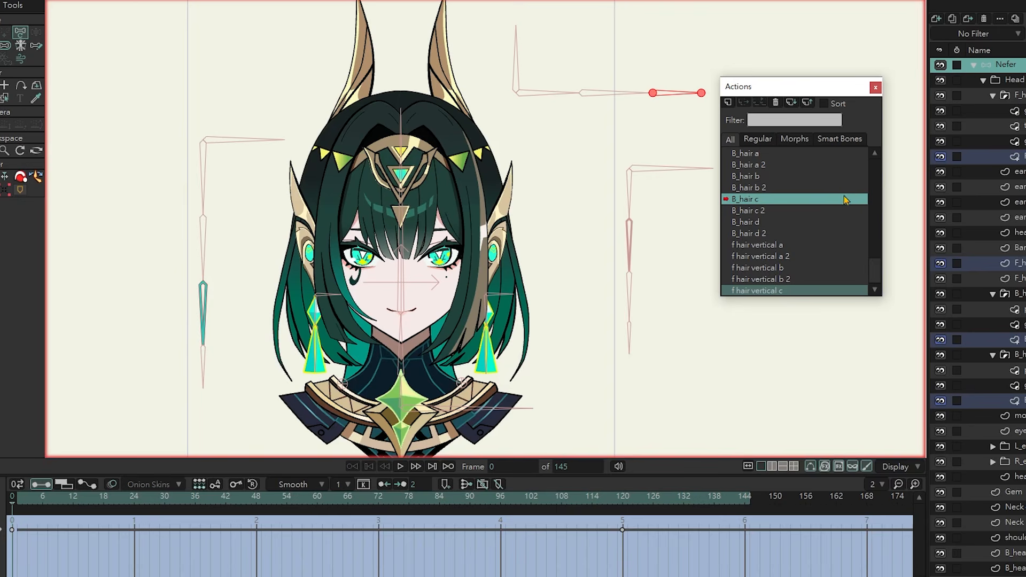
{"action": "left_click", "coordinate": [622, 502]}
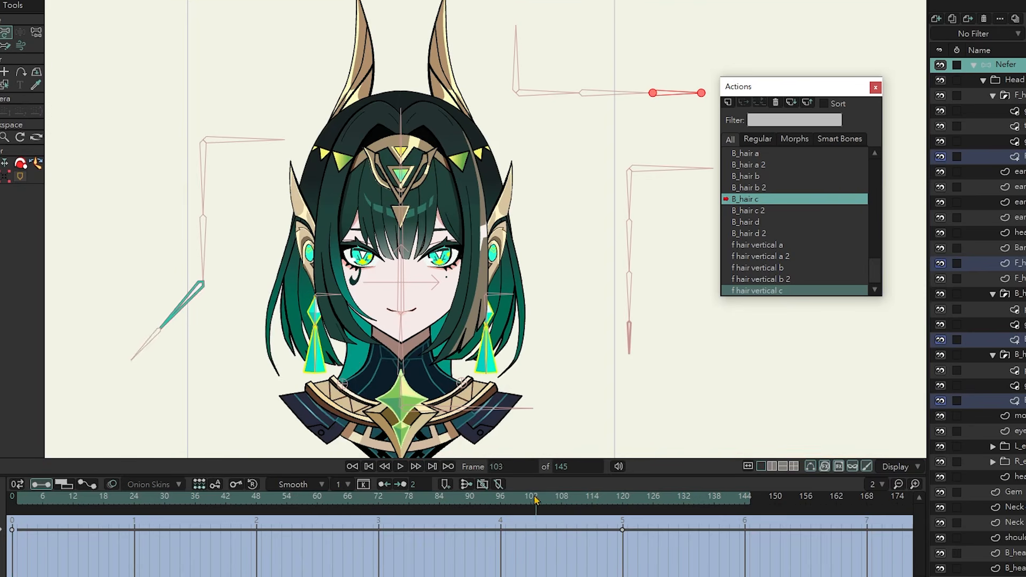
{"action": "left_click", "coordinate": [517, 324], "text": "ctrl+alt"}
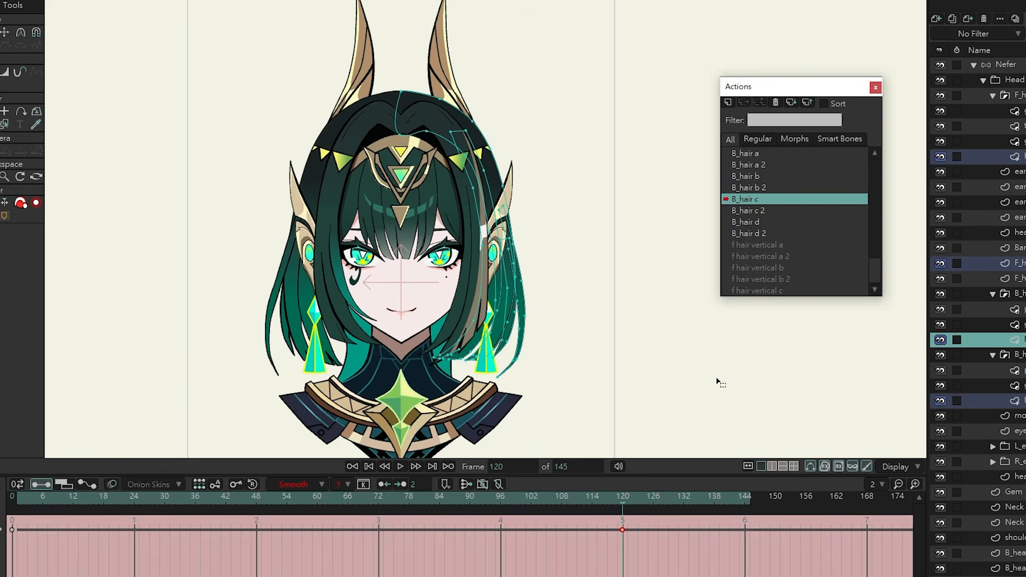
{"action": "double_click", "coordinate": [793, 291]}
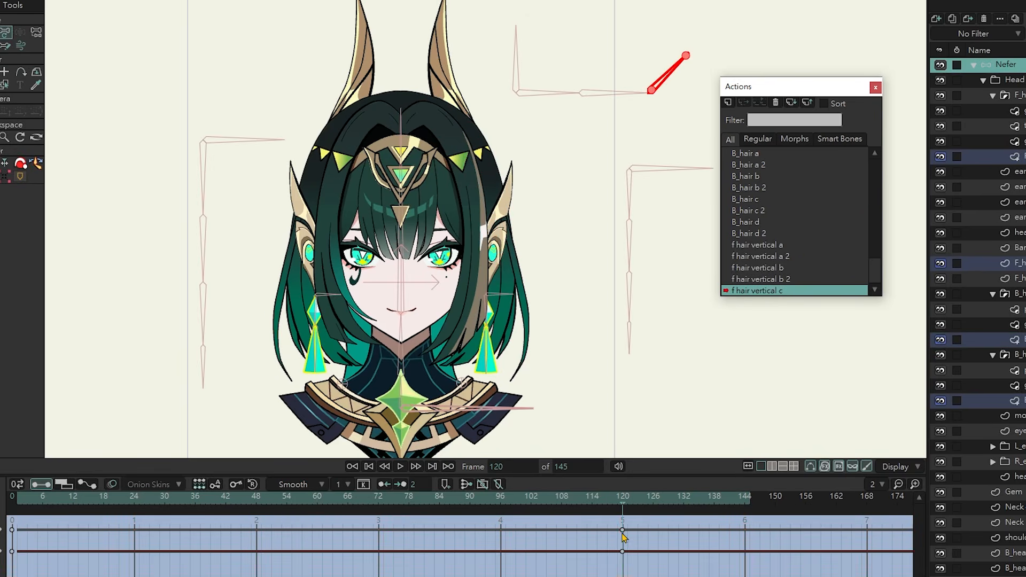
{"action": "left_click", "coordinate": [513, 337], "text": "ctrl+alt"}
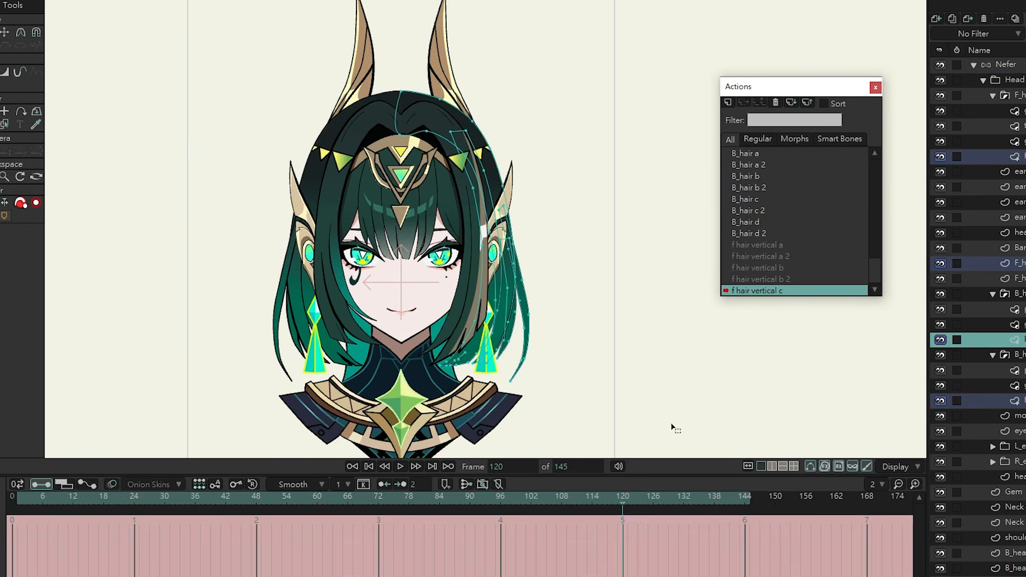
{"action": "key", "text": "ctrl+v"}
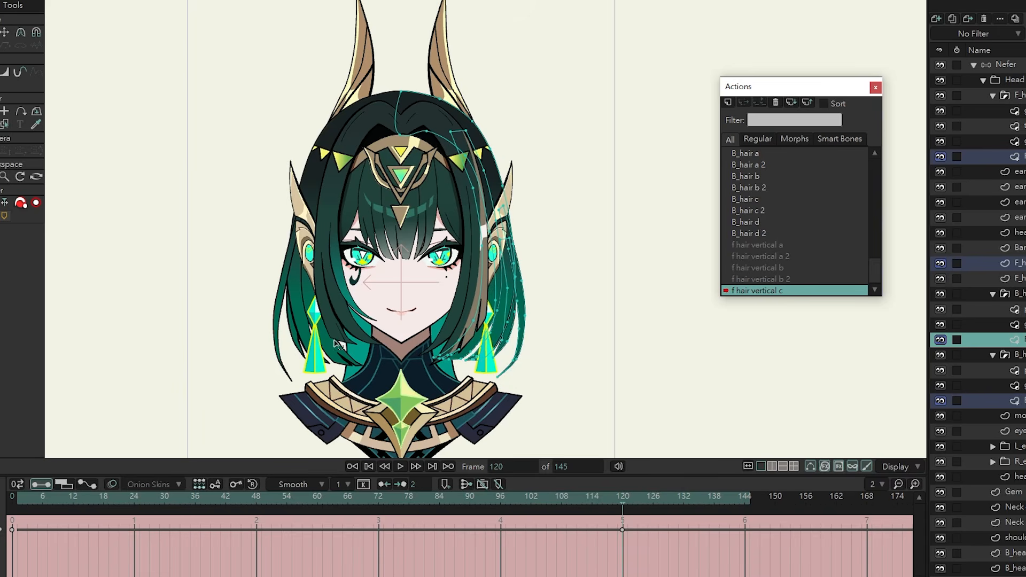
Copy the B_hair_ points in B_hair_B_R from frame 120 of B_hair c 2 into frame 120 of f hair vertical c.
{"action": "left_click", "coordinate": [347, 363], "text": "ctrl+alt"}
{"action": "left_click_drag", "start_coordinate": [134, 499], "coordinate": [622, 498]}
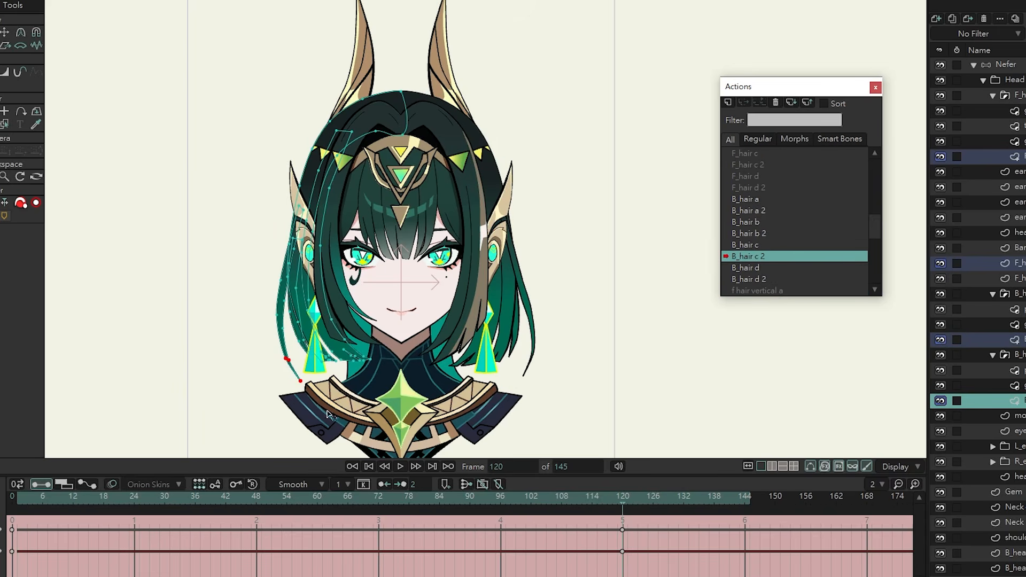
{"action": "left_click_drag", "start_coordinate": [875, 237], "coordinate": [872, 302]}
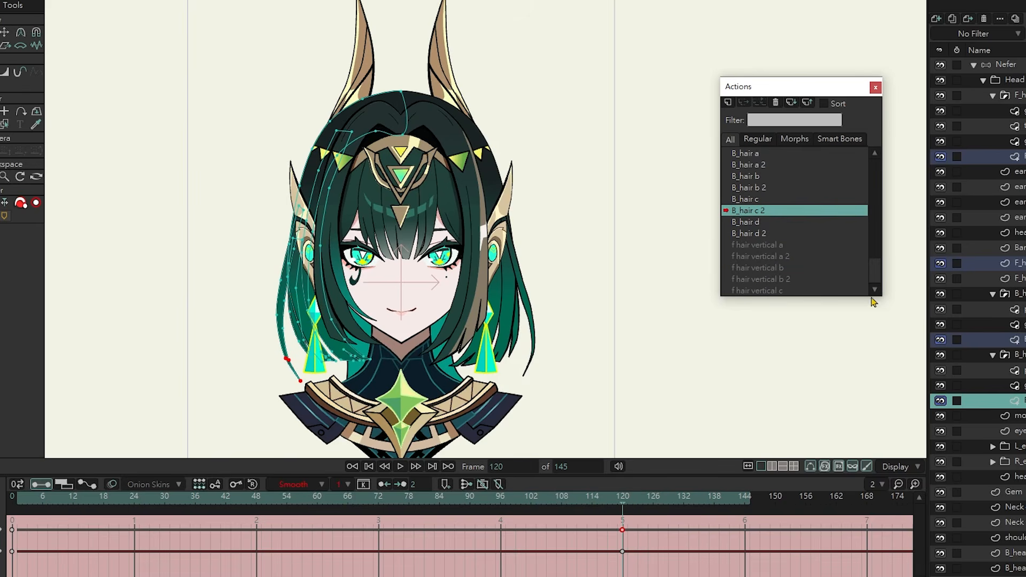
{"action": "double_click", "coordinate": [807, 291]}
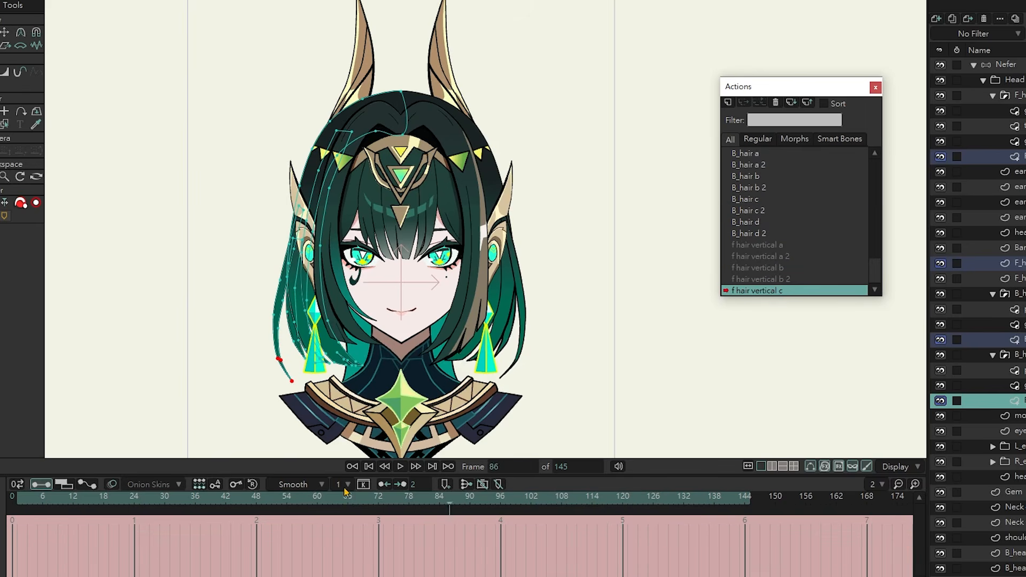
{"action": "left_click", "coordinate": [623, 507]}
{"action": "left_click_drag", "start_coordinate": [606, 501], "coordinate": [623, 533]}
Copy the right-hand F_hair_C strand's points from frame 120 of F_hair c into frame 120 of f hair vertical c.
{"action": "left_click", "coordinate": [1015, 110]}
{"action": "left_click", "coordinate": [1015, 157]}
{"action": "scroll", "coordinate": [794, 219], "scroll_direction": "up", "scroll_amount": 6}
{"action": "double_click", "coordinate": [745, 210]}
{"action": "left_click", "coordinate": [626, 505]}
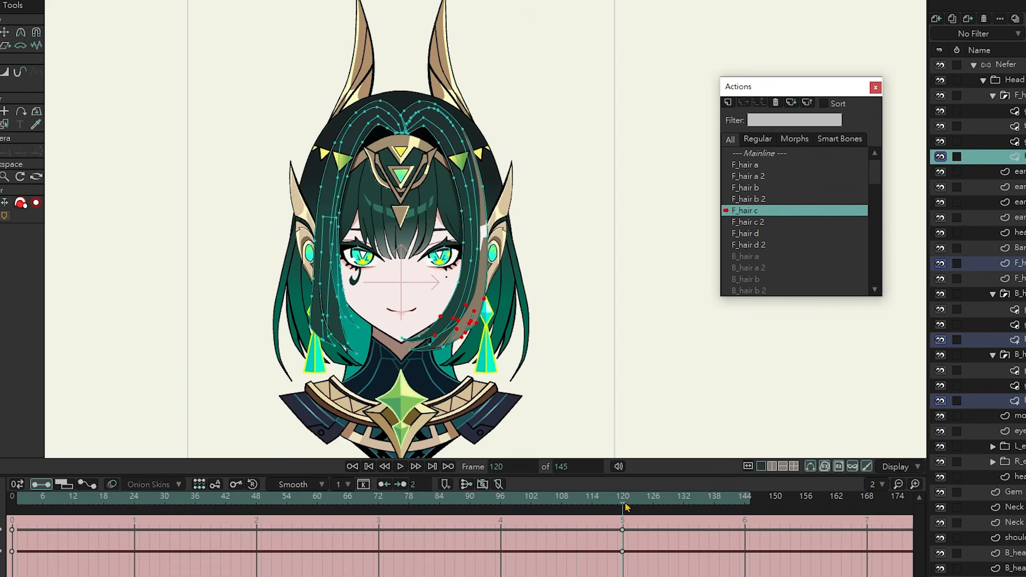
{"action": "scroll", "coordinate": [790, 240], "scroll_direction": "down", "scroll_amount": 3}
{"action": "left_click", "coordinate": [790, 281]}
{"action": "double_click", "coordinate": [790, 290]}
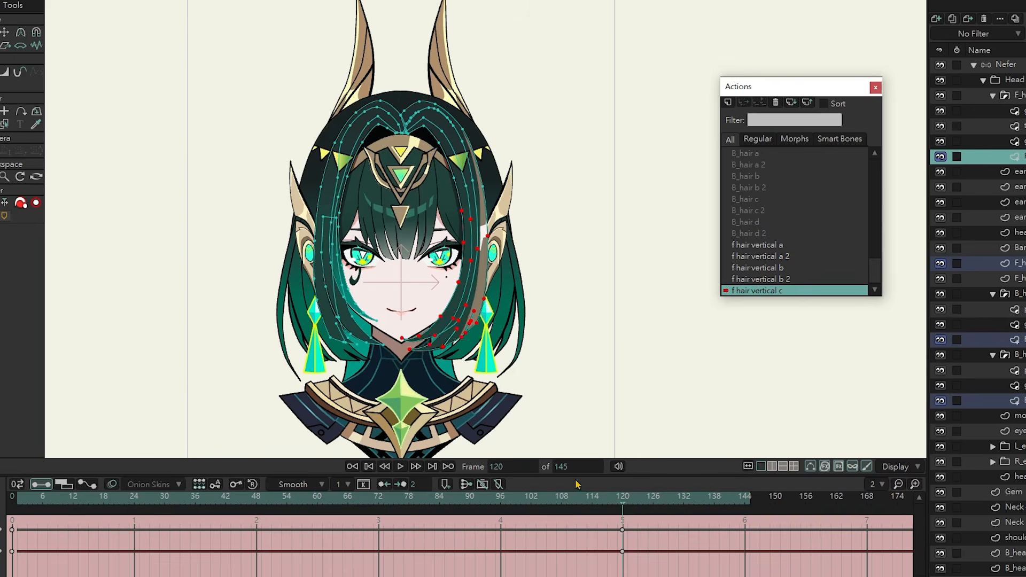
Copy the left-hand F_hair_C strand's points from frame 120 of F_hair c 2 and paste them into f hair vertical c.
{"action": "scroll", "coordinate": [790, 240], "scroll_direction": "up", "scroll_amount": 3}
{"action": "double_click", "coordinate": [746, 210]}
{"action": "mouse_move", "coordinate": [622, 501]}
{"action": "left_mouse_down"}
{"action": "mouse_move", "coordinate": [375, 501]}
{"action": "mouse_move", "coordinate": [622, 499]}
{"action": "left_mouse_up"}
{"action": "double_click", "coordinate": [748, 222]}
{"action": "scroll", "coordinate": [790, 241], "scroll_direction": "down", "scroll_amount": 3}
{"action": "double_click", "coordinate": [758, 291]}
{"action": "key", "text": "ctrl+v"}
Check f hair vertical c between frames 0 and 120 on the Nefer layer, and create its second smart bone action, f hair vertical c 2.
{"action": "left_click", "coordinate": [1005, 64]}
{"action": "left_click", "coordinate": [11, 499]}
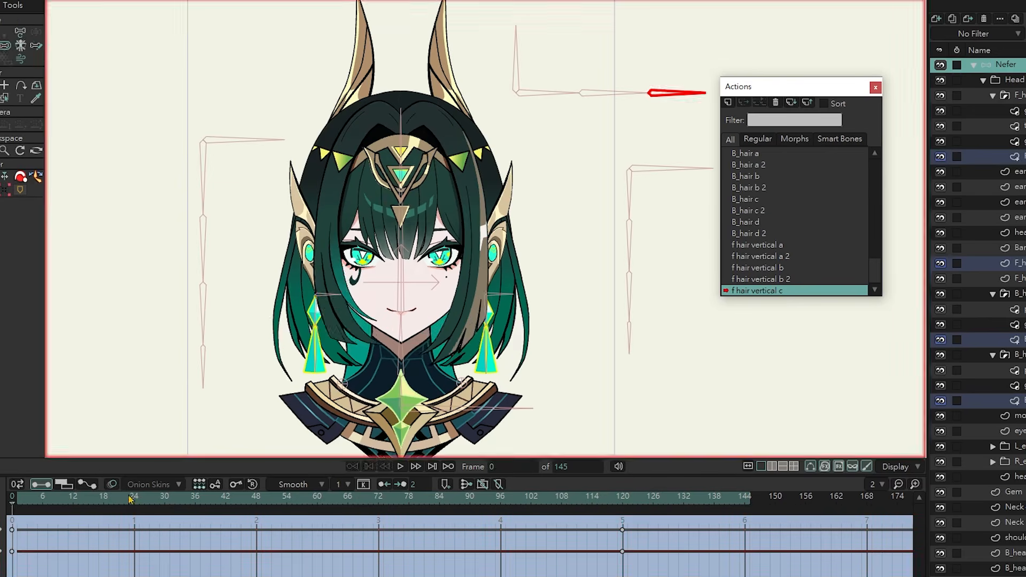
{"action": "left_click", "coordinate": [623, 498]}
{"action": "scroll", "coordinate": [790, 241], "scroll_direction": "up", "scroll_amount": 5}
{"action": "double_click", "coordinate": [758, 153]}
{"action": "left_click", "coordinate": [623, 501]}
{"action": "scroll", "coordinate": [790, 241], "scroll_direction": "down", "scroll_amount": 5}
{"action": "double_click", "coordinate": [761, 290]}
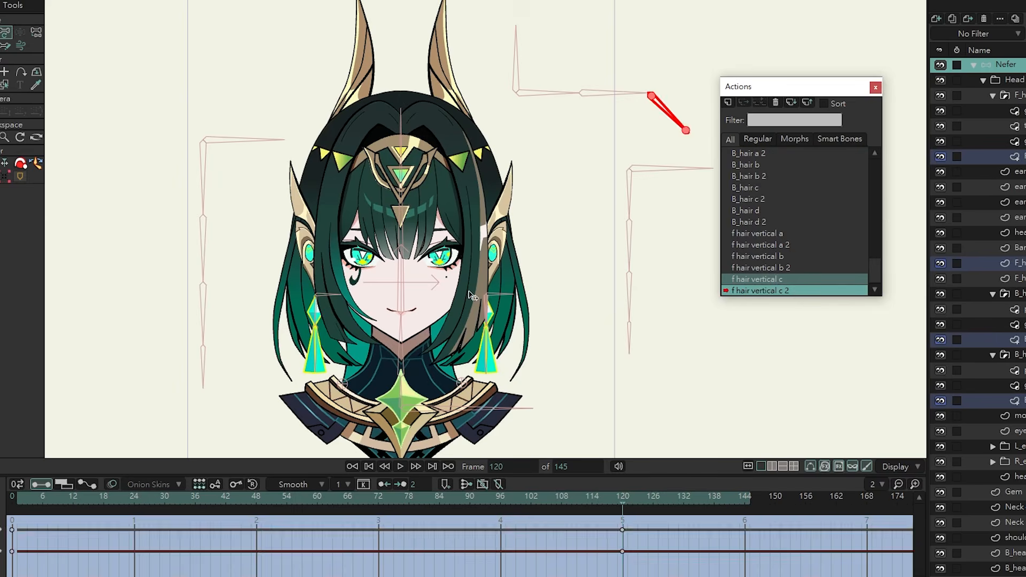
Copy the B_hair_ points in B_hair_B_R from frame 120 of B_hair c and paste them into f hair vertical c 2.
{"action": "left_click", "coordinate": [1014, 157]}
{"action": "double_click", "coordinate": [745, 188]}
{"action": "left_click", "coordinate": [623, 501]}
{"action": "left_click", "coordinate": [1014, 203]}
{"action": "left_click", "coordinate": [1014, 401]}
{"action": "double_click", "coordinate": [761, 290]}
{"action": "key", "text": "ctrl+v"}
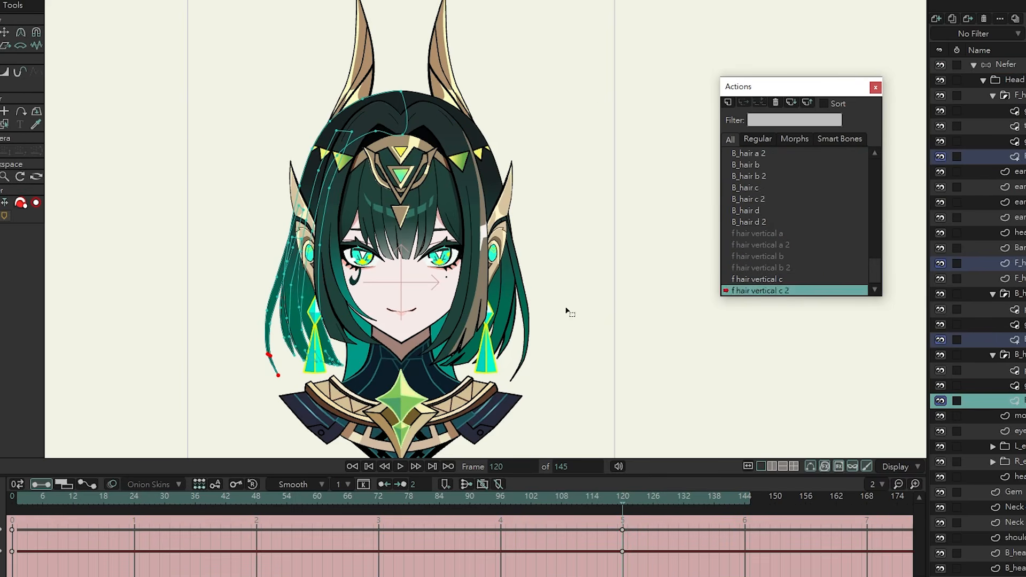
Copy the B_hair_ points in B_hair_B_L from frame 120 of B_hair c 2 and paste them into f hair vertical c 2.
{"action": "double_click", "coordinate": [779, 187]}
{"action": "double_click", "coordinate": [775, 210]}
{"action": "left_click", "coordinate": [643, 499]}
{"action": "left_click", "coordinate": [1014, 340]}
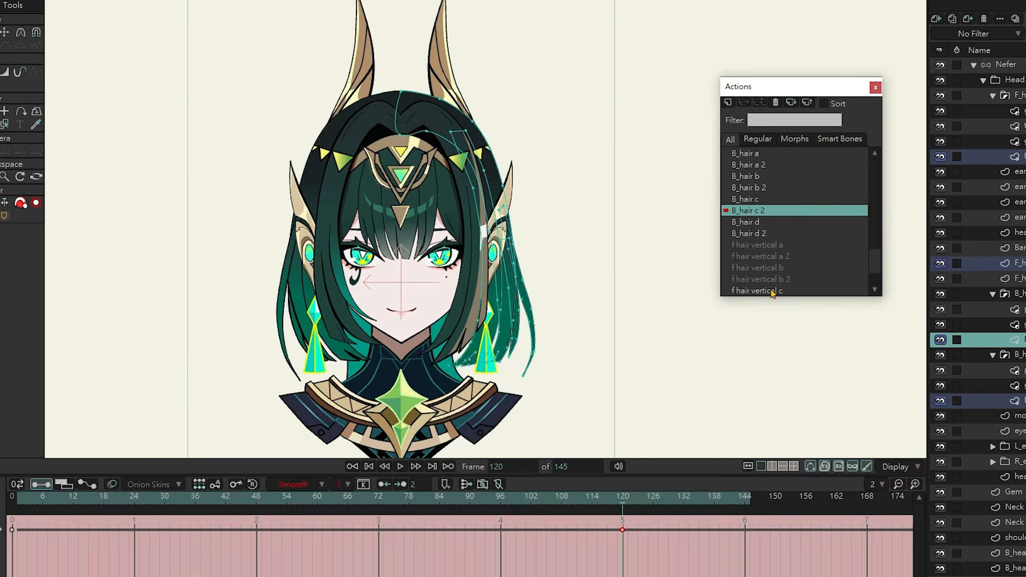
{"action": "double_click", "coordinate": [773, 290]}
{"action": "left_click", "coordinate": [622, 501]}
{"action": "key", "text": "ctrl+v"}
{"action": "mouse_move", "coordinate": [623, 501]}
{"action": "left_mouse_down"}
{"action": "mouse_move", "coordinate": [92, 501]}
{"action": "mouse_move", "coordinate": [623, 501]}
{"action": "left_mouse_up"}
Copy the left-hand F_hair_C strand's points from frame 120 of F_hair c and paste them at frame 120 of f hair vertical c 2.
{"action": "left_click", "coordinate": [1015, 157]}
{"action": "scroll", "coordinate": [790, 187], "scroll_direction": "up", "scroll_amount": 4}
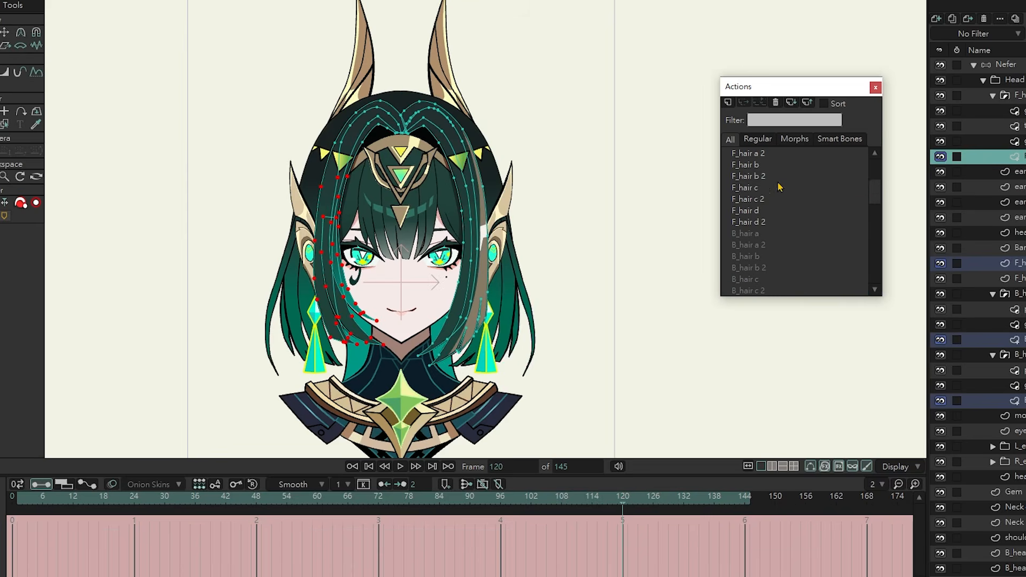
{"action": "double_click", "coordinate": [779, 188]}
{"action": "left_click", "coordinate": [623, 502]}
{"action": "scroll", "coordinate": [770, 224], "scroll_direction": "down", "scroll_amount": 4}
{"action": "double_click", "coordinate": [760, 291]}
{"action": "left_click", "coordinate": [623, 501]}
{"action": "key", "text": "ctrl+v"}
Select the right-hand F_hair_C strand's points and copy their pose from frame 120 of F_hair c 2 into f hair vertical c 2.
{"action": "left_click_drag", "start_coordinate": [395, 326], "coordinate": [518, 179]}
{"action": "scroll", "coordinate": [769, 224], "scroll_direction": "up", "scroll_amount": 4}
{"action": "double_click", "coordinate": [760, 222]}
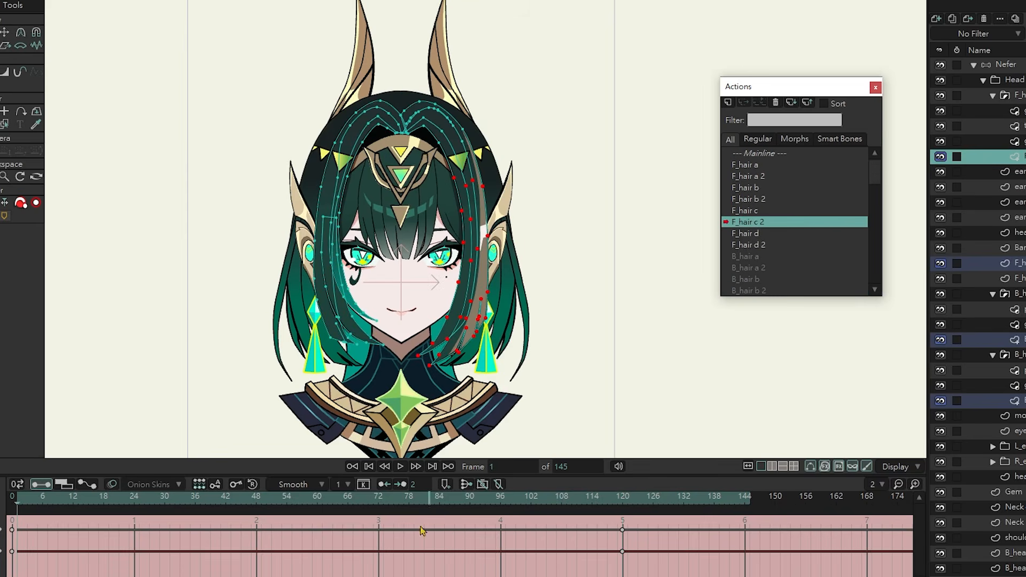
{"action": "left_click", "coordinate": [623, 502]}
{"action": "scroll", "coordinate": [781, 240], "scroll_direction": "down", "scroll_amount": 5}
{"action": "left_click", "coordinate": [776, 290]}
{"action": "scroll", "coordinate": [780, 240], "scroll_direction": "up", "scroll_amount": 3}
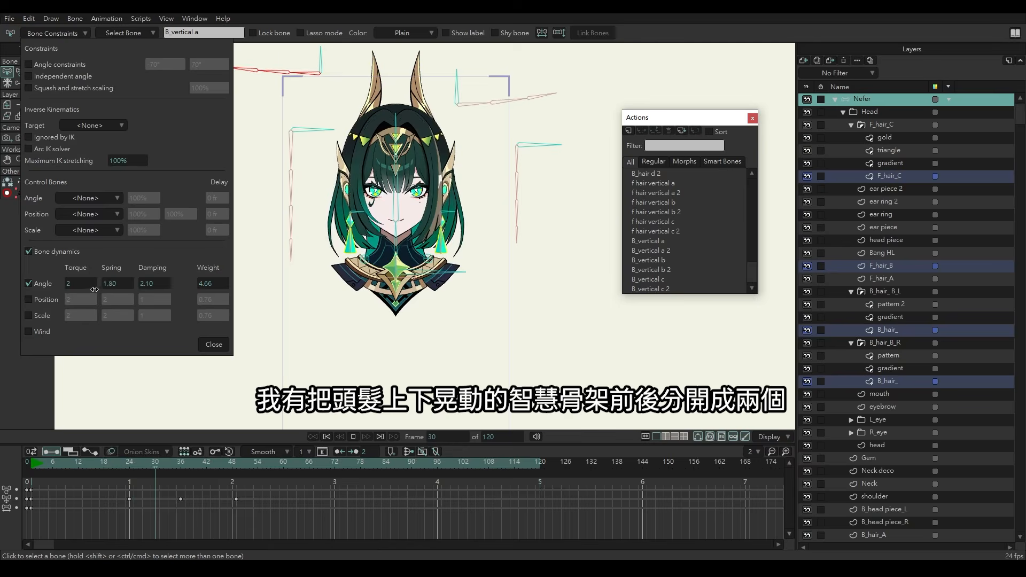
Set the bone dynamics spring of the B_vertical a bone to 0.90 and adjust its damping while the animation plays.
{"action": "left_click_drag", "start_coordinate": [94, 289], "coordinate": [64, 300]}
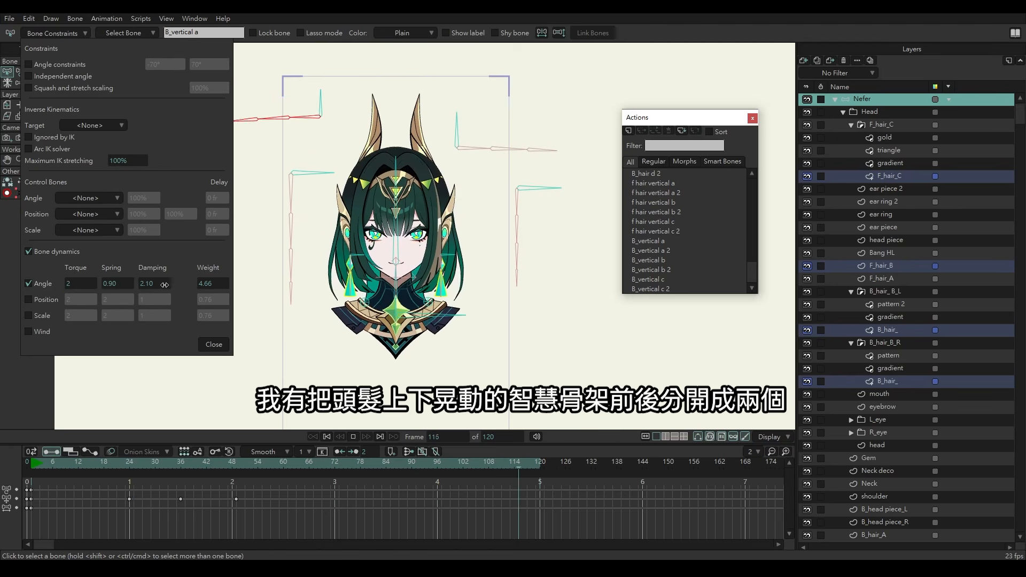
{"action": "left_click_drag", "start_coordinate": [164, 285], "coordinate": [271, 283]}
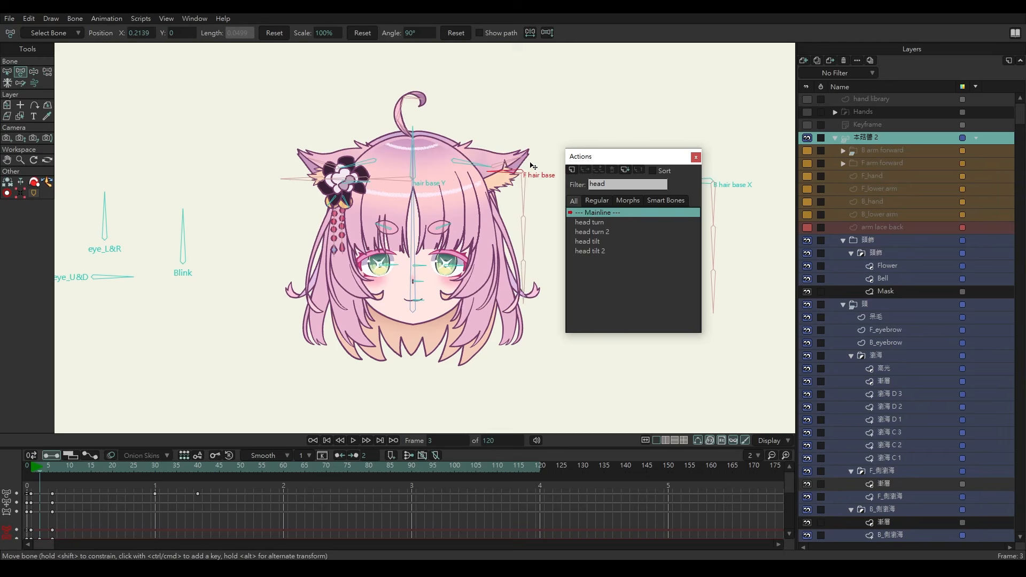
Test the hair sway on the pink-haired character by moving the F hair base bone sideways at frame 3, and return to frame 0.
{"action": "left_click_drag", "start_coordinate": [465, 158], "coordinate": [411, 158]}
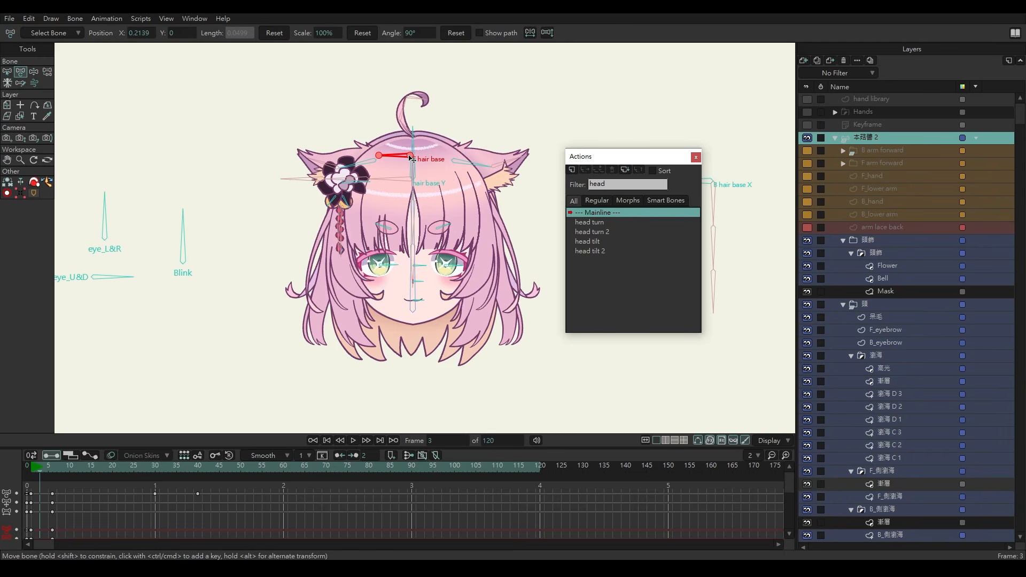
{"action": "key", "text": "b"}
{"action": "key", "text": "t"}
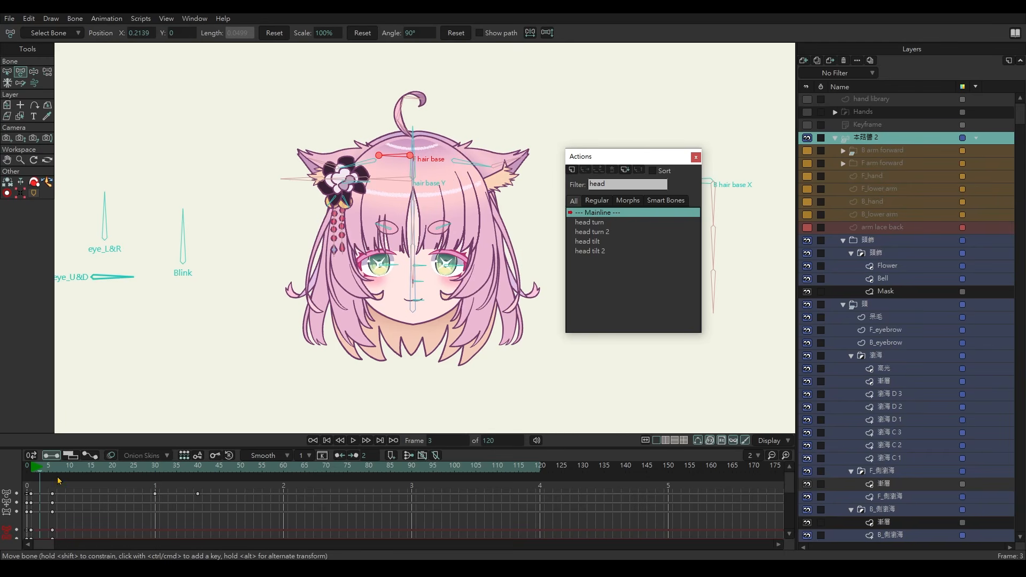
{"action": "left_click_drag", "start_coordinate": [39, 472], "coordinate": [2, 477]}
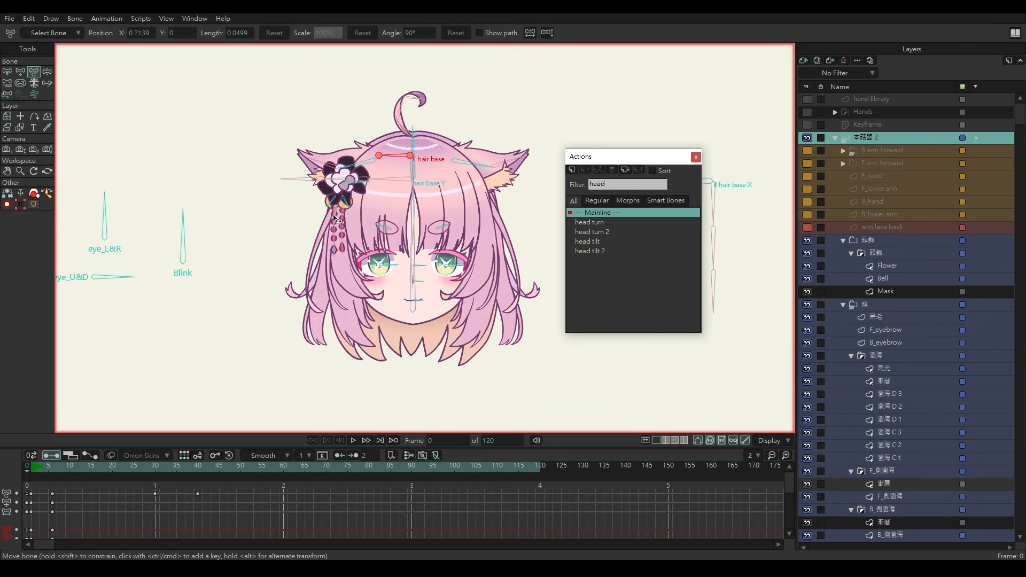
In the head turn action, move the F hair base bone toward the side the face turns to at frame 120 and scrub to check it.
{"action": "double_click", "coordinate": [606, 224]}
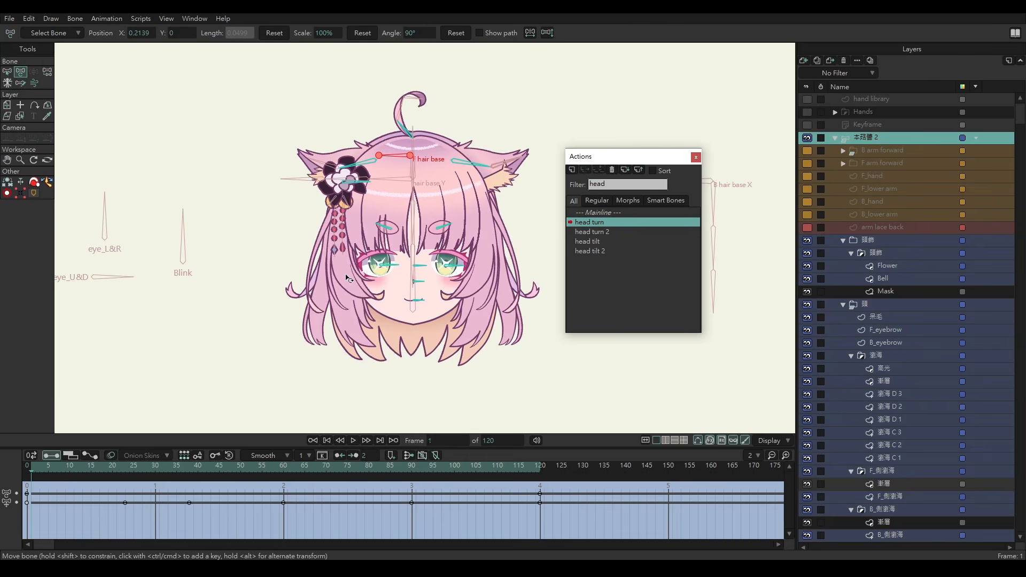
{"action": "left_click_drag", "start_coordinate": [259, 479], "coordinate": [547, 498]}
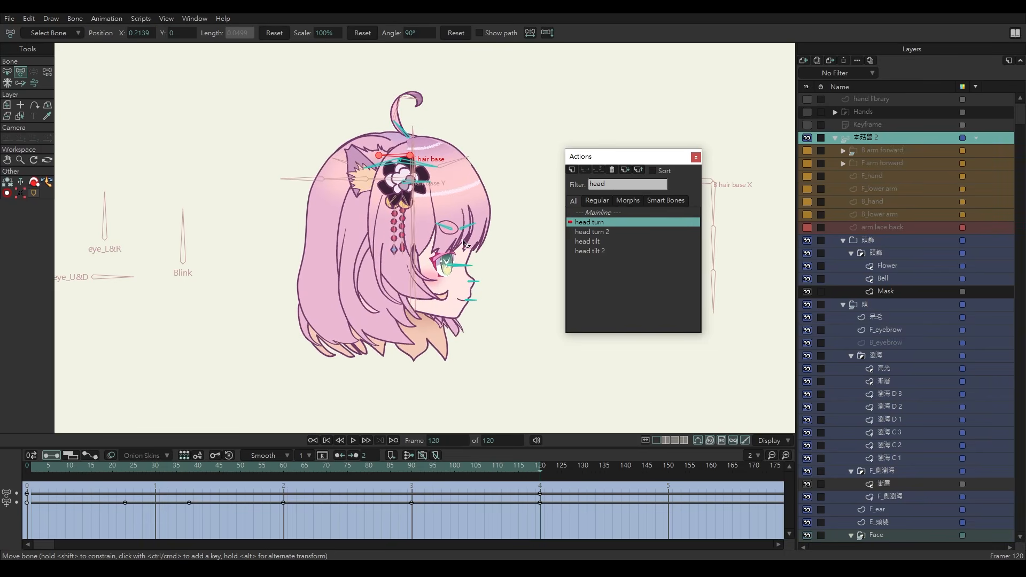
{"action": "left_click_drag", "start_coordinate": [412, 158], "coordinate": [412, 159]}
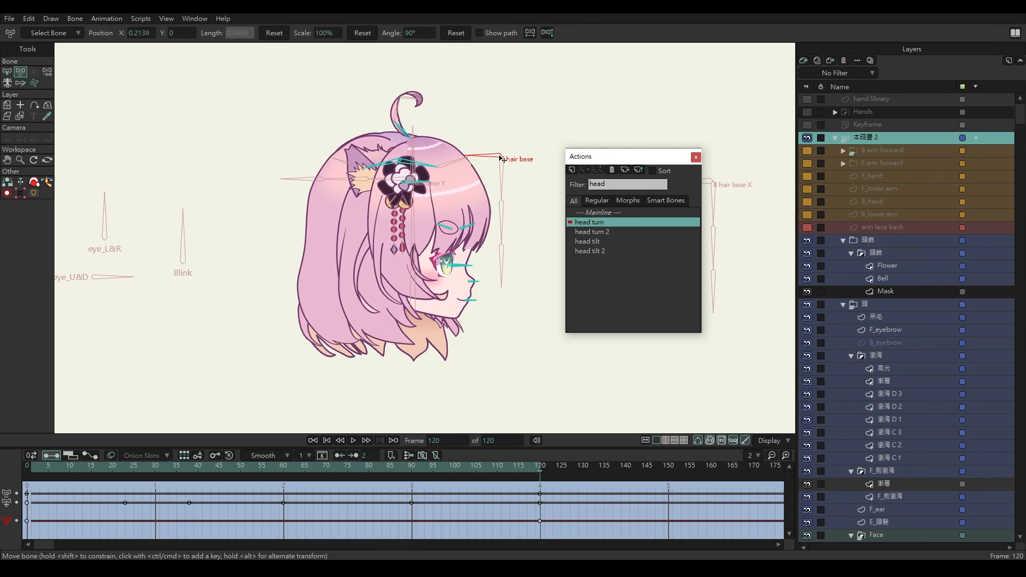
{"action": "mouse_move", "coordinate": [487, 474]}
{"action": "left_mouse_down"}
{"action": "mouse_move", "coordinate": [175, 474]}
{"action": "mouse_move", "coordinate": [480, 474]}
{"action": "left_mouse_up"}
In the head turn 2 action, move the F hair base bone toward the opposite side at frame 120, to a Y position of about 0.057.
{"action": "left_click", "coordinate": [603, 233]}
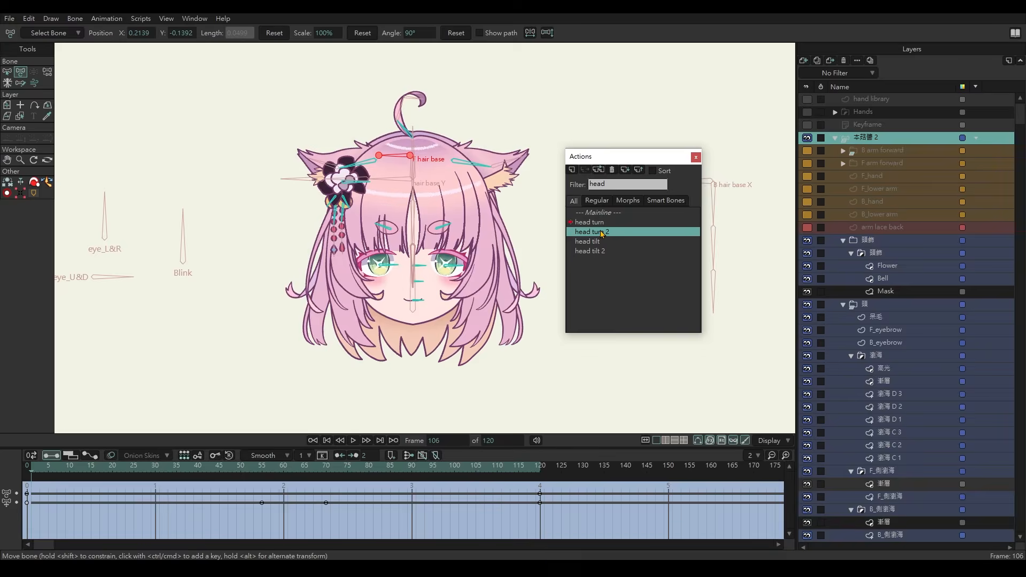
{"action": "left_click_drag", "start_coordinate": [118, 472], "coordinate": [542, 490]}
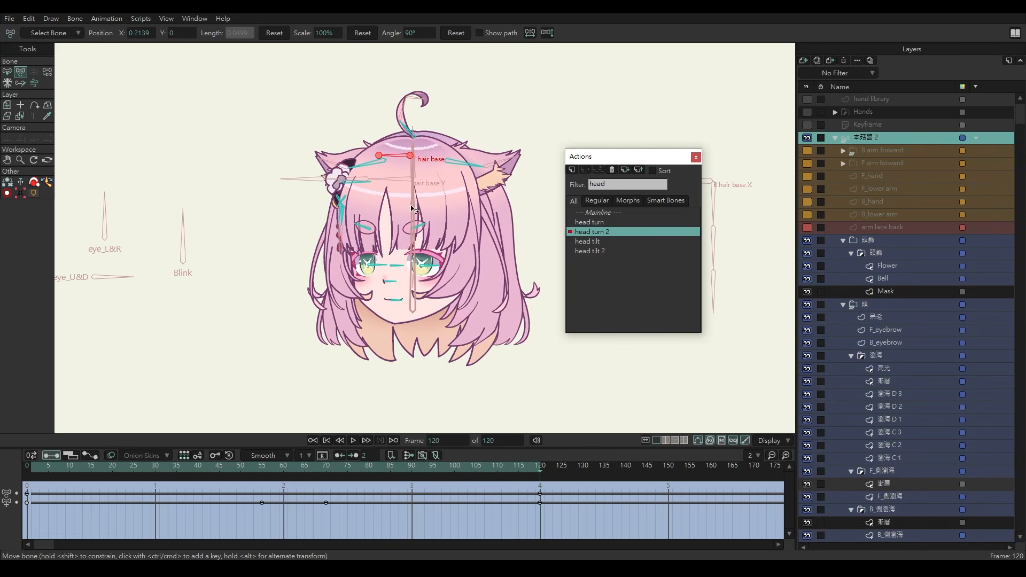
{"action": "left_click_drag", "start_coordinate": [411, 158], "coordinate": [386, 159]}
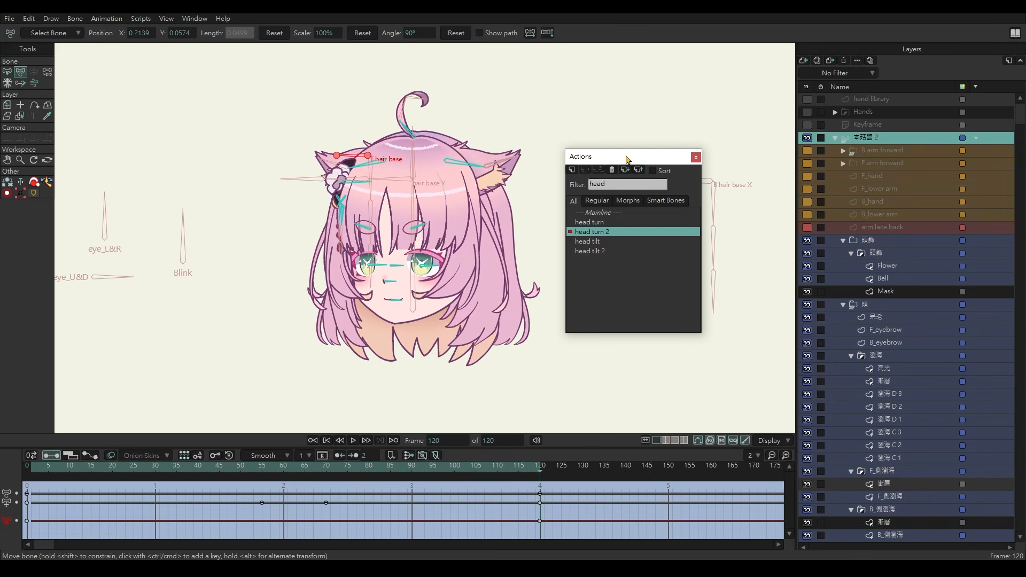
Play the mainline animation to check the F hair base bone through the head turns, and return to frame 0.
{"action": "left_click_drag", "start_coordinate": [628, 160], "coordinate": [638, 155]}
{"action": "left_click", "coordinate": [605, 207]}
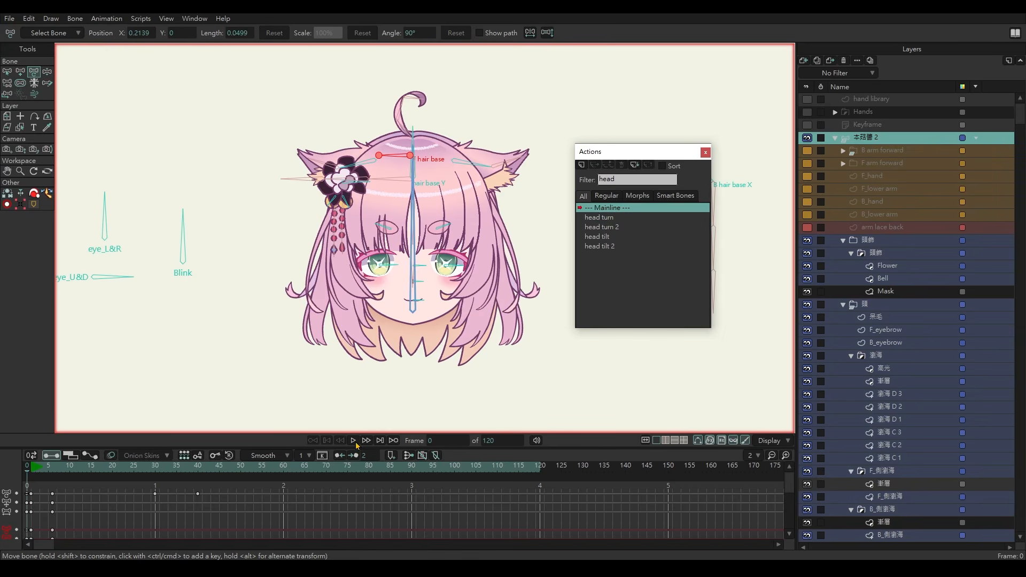
{"action": "left_click", "coordinate": [353, 441]}
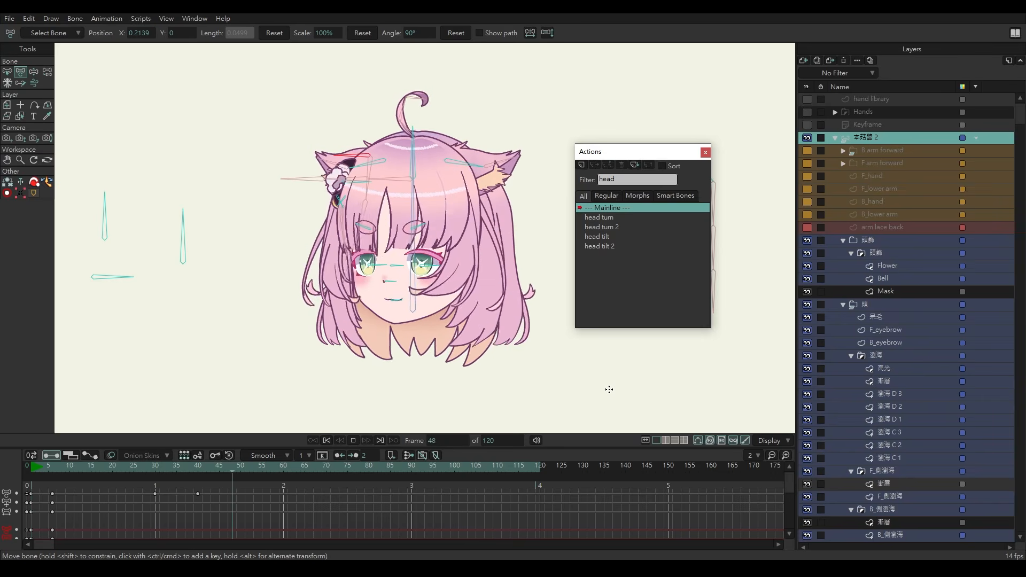
{"action": "key", "text": "space"}
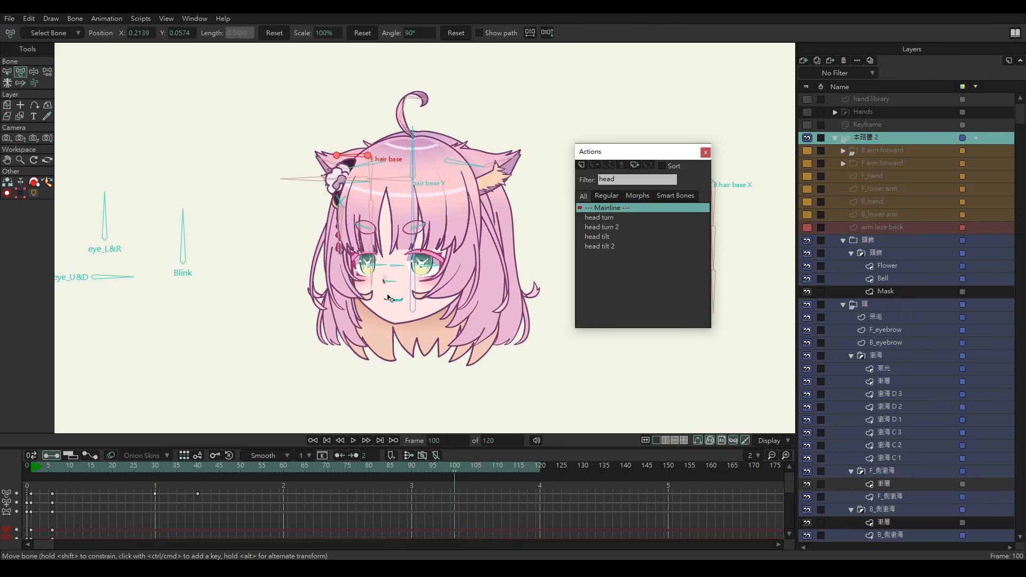
{"action": "left_click_drag", "start_coordinate": [62, 473], "coordinate": [27, 472]}
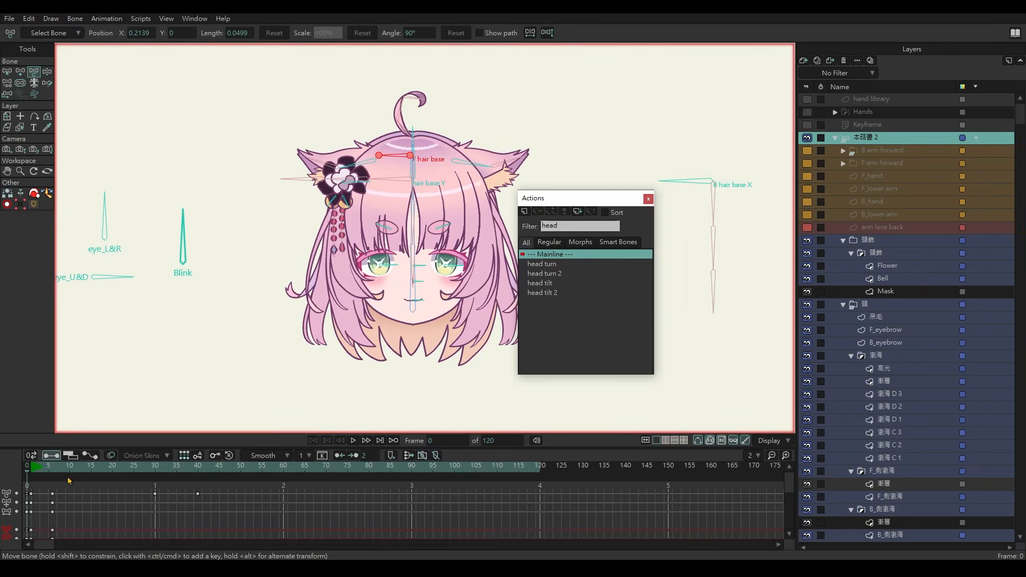
In the head turn action, move the B hair base X bone sideways at frame 120 to a Y position of about -0.359 and scrub to check it.
{"action": "left_click", "coordinate": [559, 264]}
{"action": "double_click", "coordinate": [559, 264]}
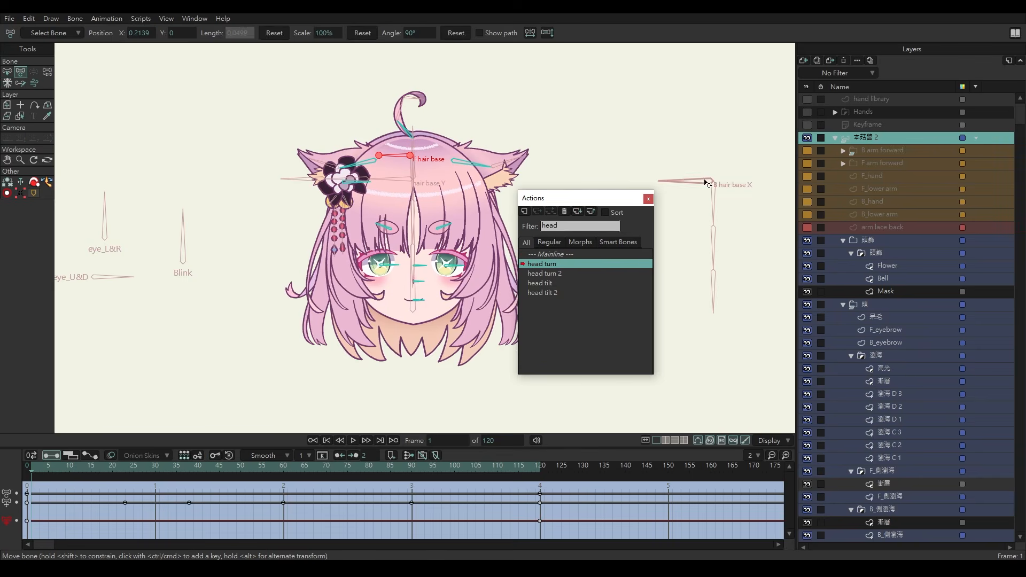
{"action": "key", "text": "b"}
{"action": "left_click", "coordinate": [703, 182]}
{"action": "left_click_drag", "start_coordinate": [54, 469], "coordinate": [542, 495]}
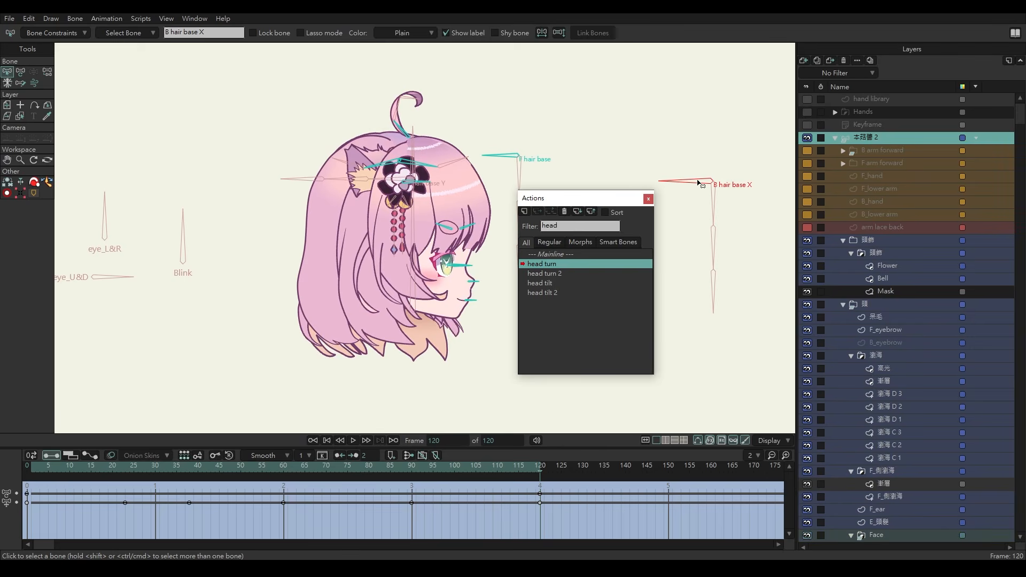
{"action": "key", "text": "t"}
{"action": "left_click_drag", "start_coordinate": [713, 184], "coordinate": [689, 185]}
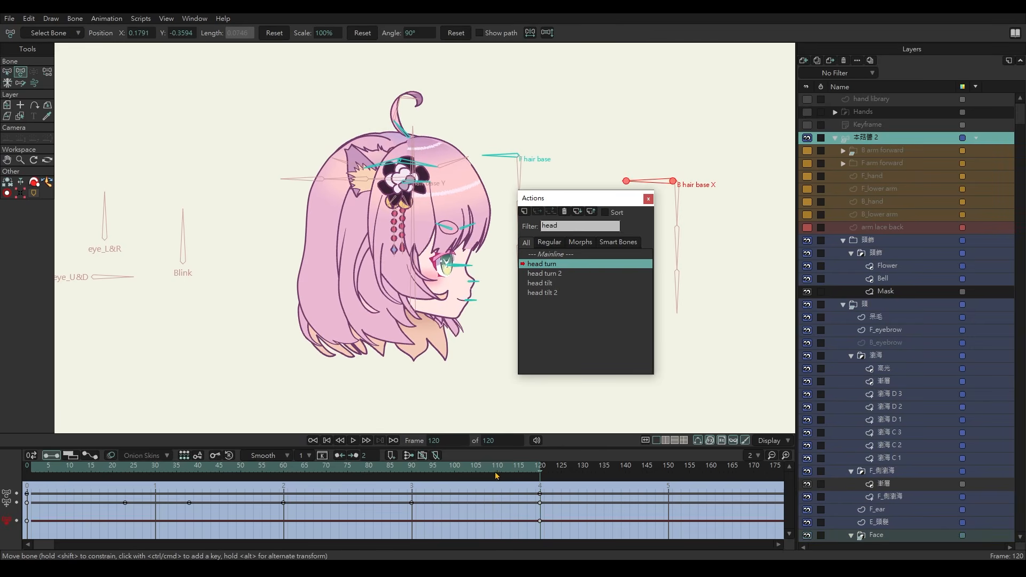
{"action": "left_click_drag", "start_coordinate": [508, 476], "coordinate": [538, 494]}
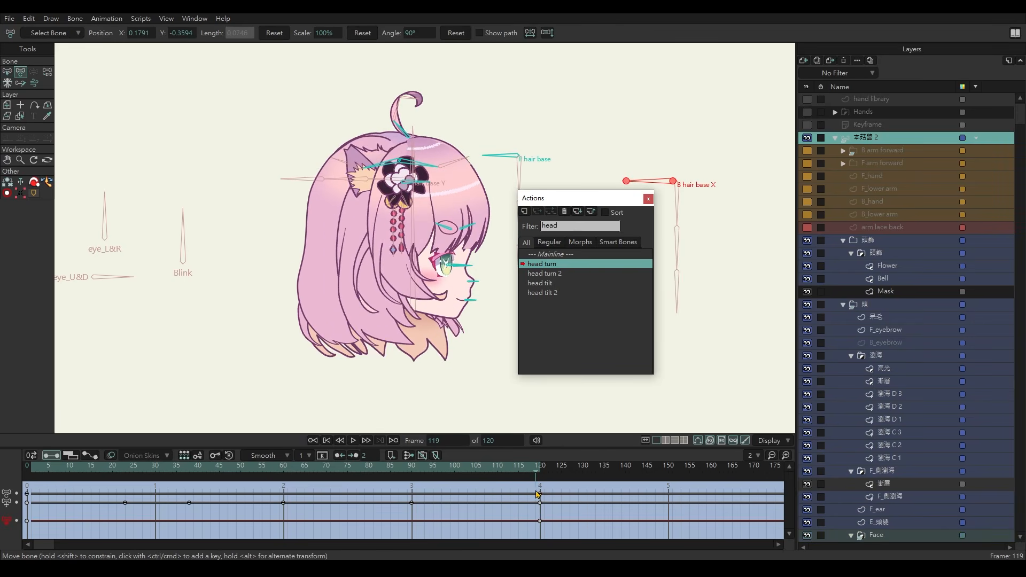
In the head turn 2 action, move the B hair base X bone toward the opposite side at frame 120, and return to the mainline.
{"action": "left_click", "coordinate": [550, 273]}
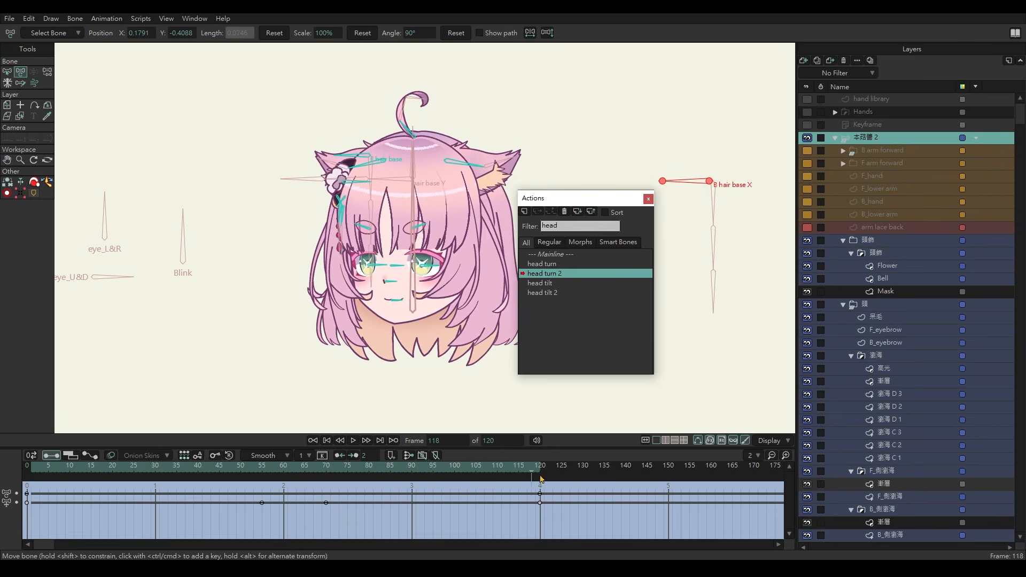
{"action": "left_click_drag", "start_coordinate": [712, 191], "coordinate": [716, 186]}
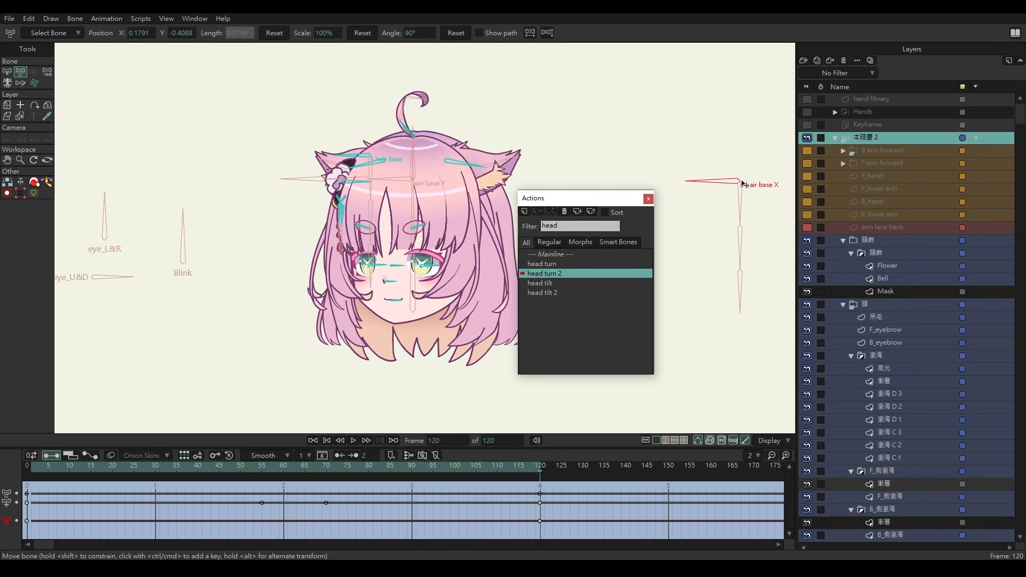
{"action": "double_click", "coordinate": [563, 257]}
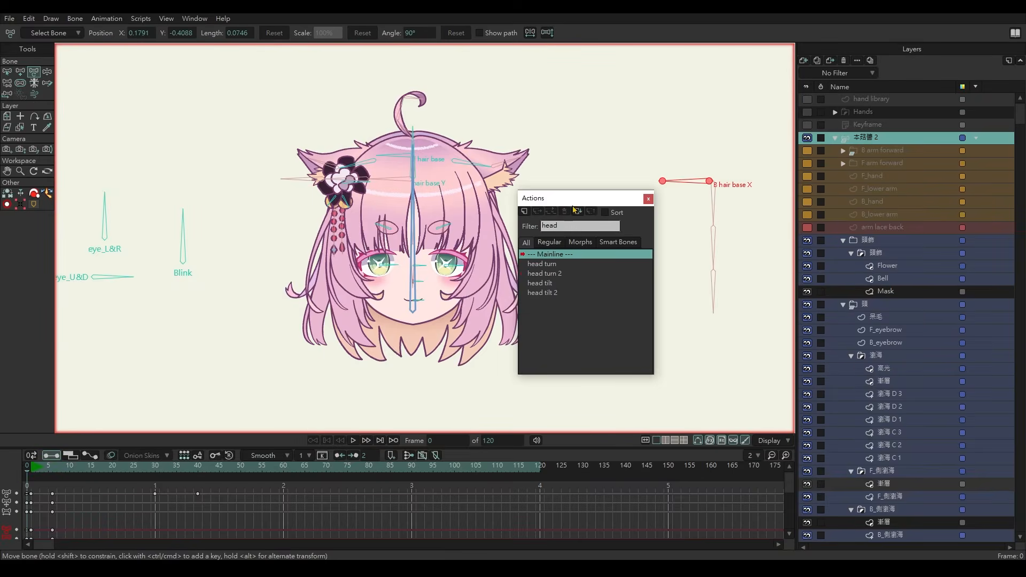
Close the Actions window and play the mainline animation to check the back hair motion during the head turns.
{"action": "left_click_drag", "start_coordinate": [593, 203], "coordinate": [645, 192]}
{"action": "left_click", "coordinate": [700, 190]}
{"action": "left_click", "coordinate": [353, 441]}
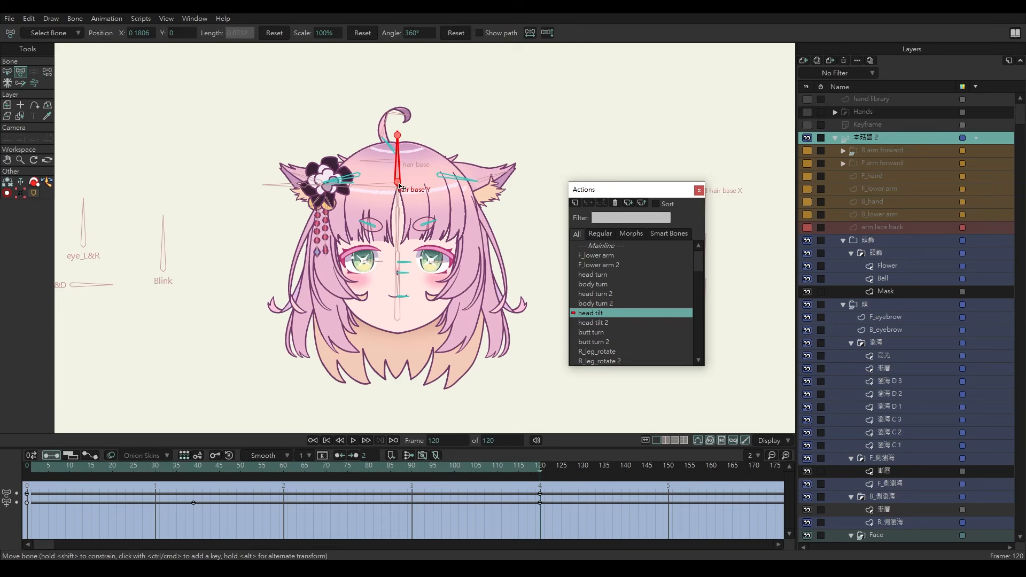
At frame 120, move the hair base Y bone upward to X 0.2512 in the head tilt action and downward in head tilt 2.
{"action": "left_click_drag", "start_coordinate": [400, 186], "coordinate": [402, 159]}
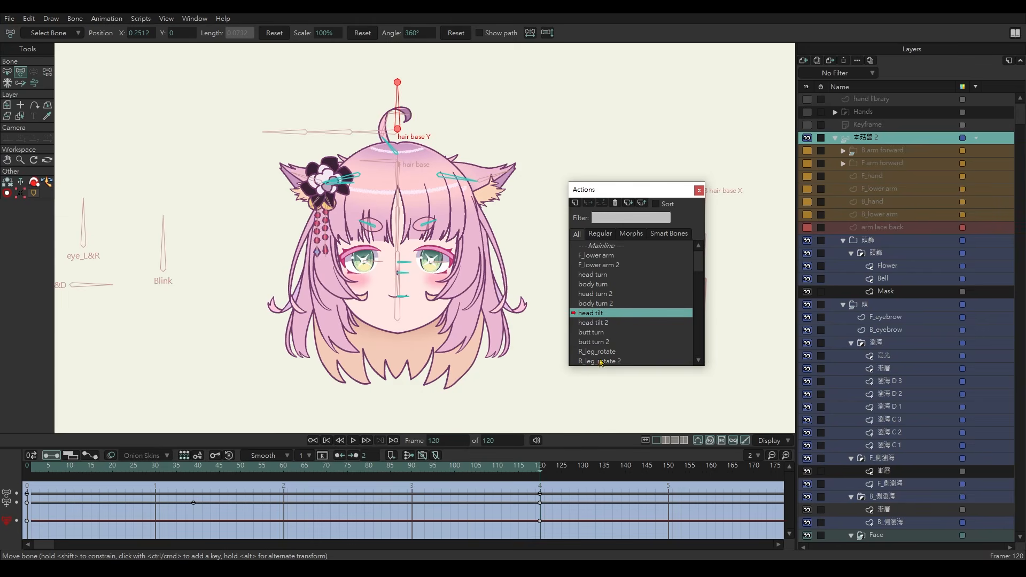
{"action": "double_click", "coordinate": [607, 324]}
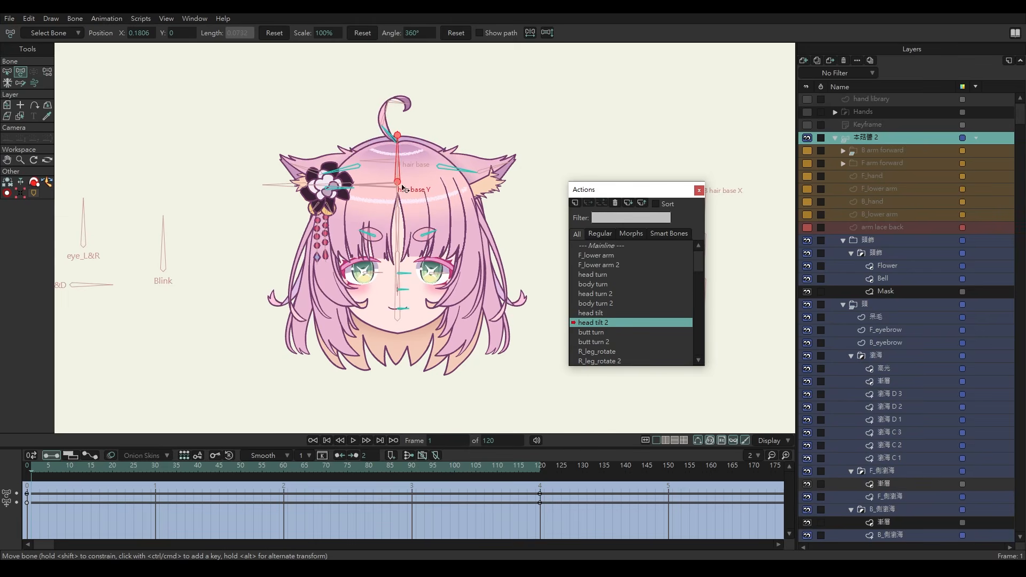
{"action": "left_click", "coordinate": [542, 474]}
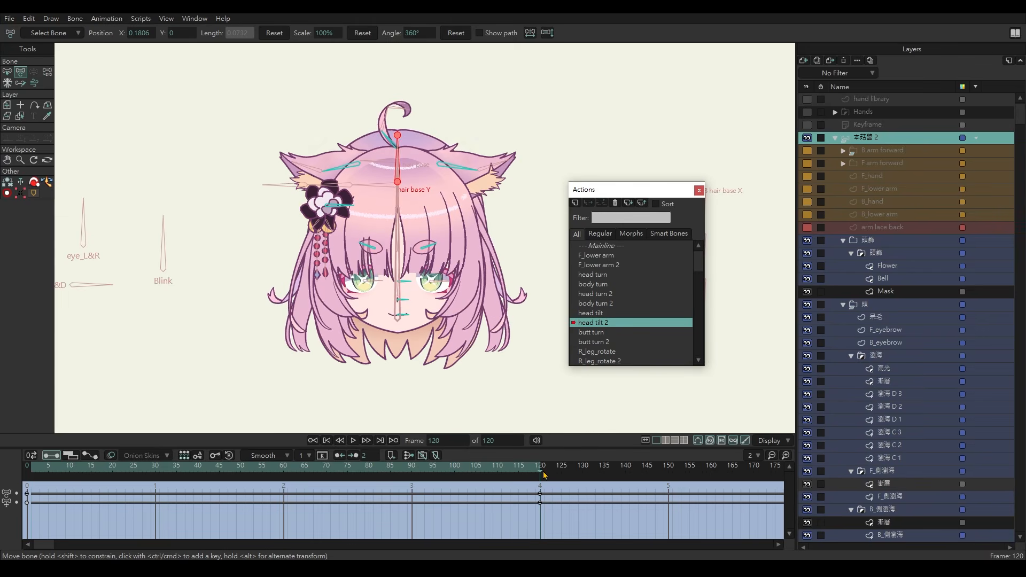
{"action": "left_click_drag", "start_coordinate": [400, 184], "coordinate": [408, 239]}
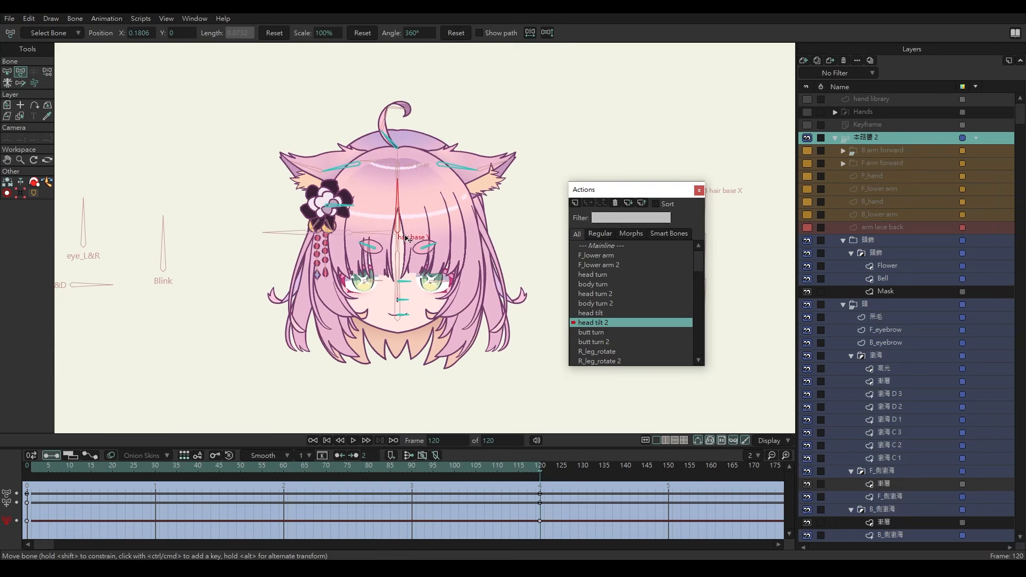
Return to the mainline and play the animation to check the hair motion during the head tilts.
{"action": "double_click", "coordinate": [615, 250]}
{"action": "key", "text": "space"}
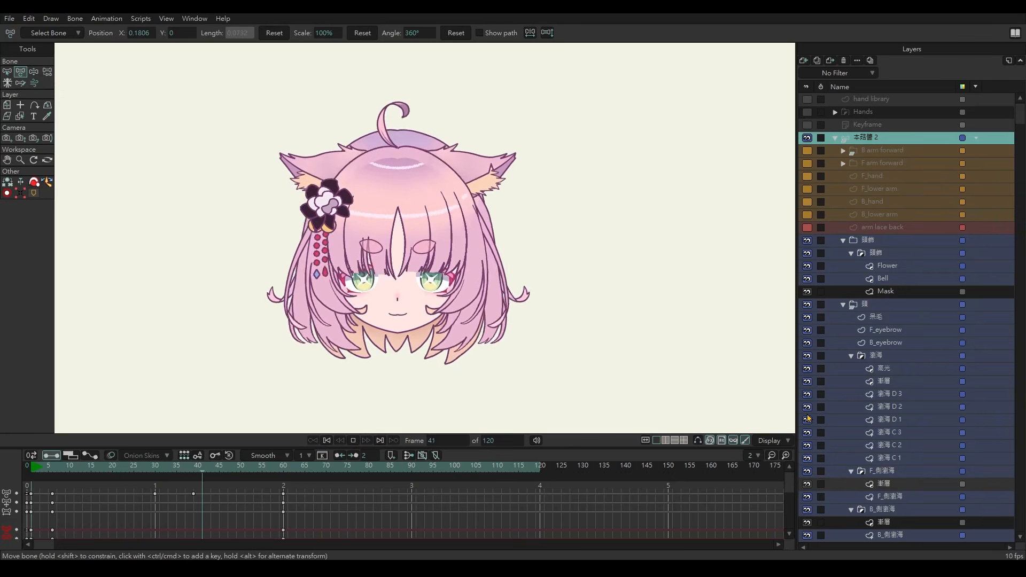